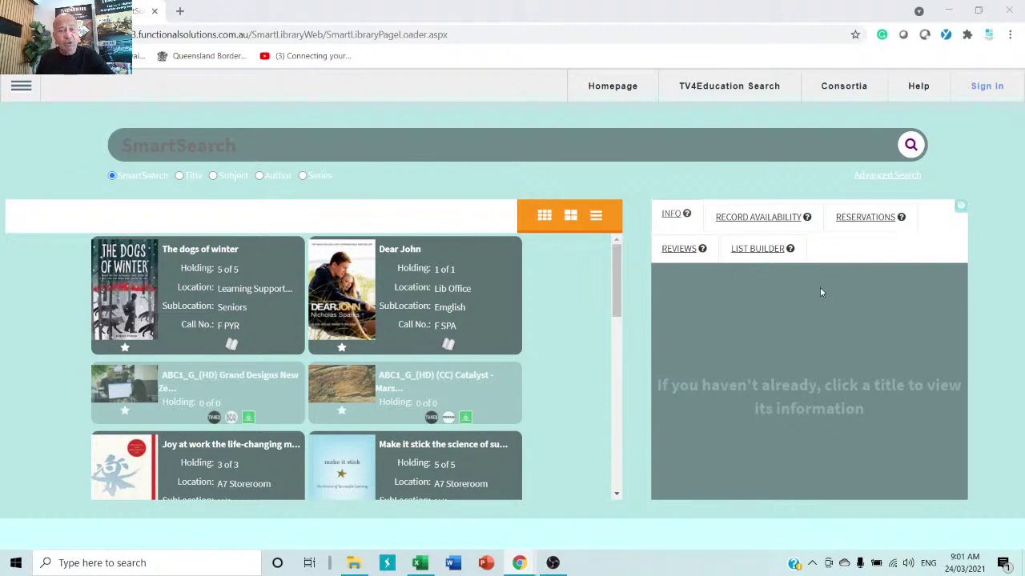
- Open the Architecture the Railways Built and ABC ME Operation Ouch! (S07E11) records, dismissing each login prompt
scroll(556, 334, "down", 5)
scroll(554, 336, "down", 5)
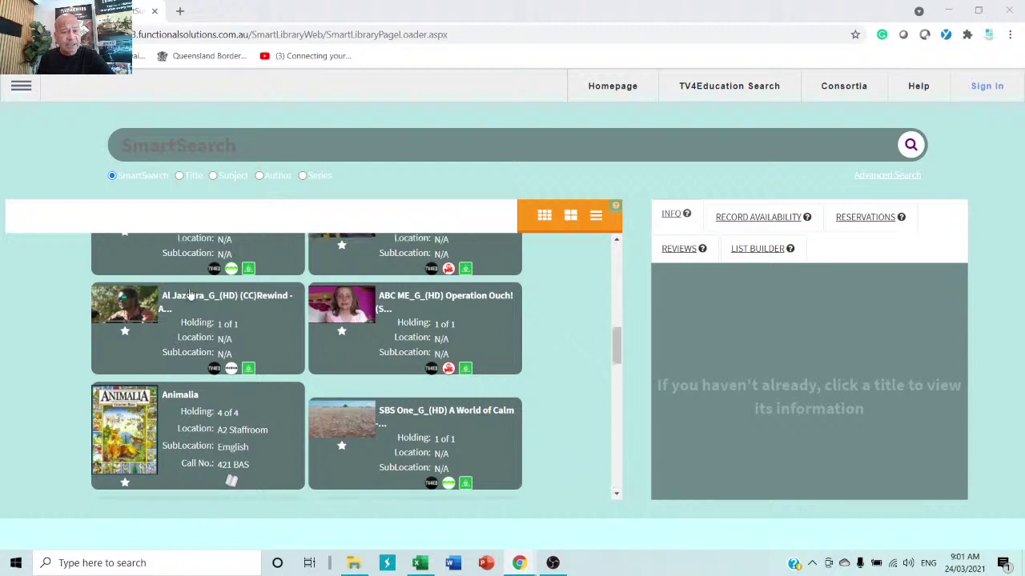
left_click(213, 264)
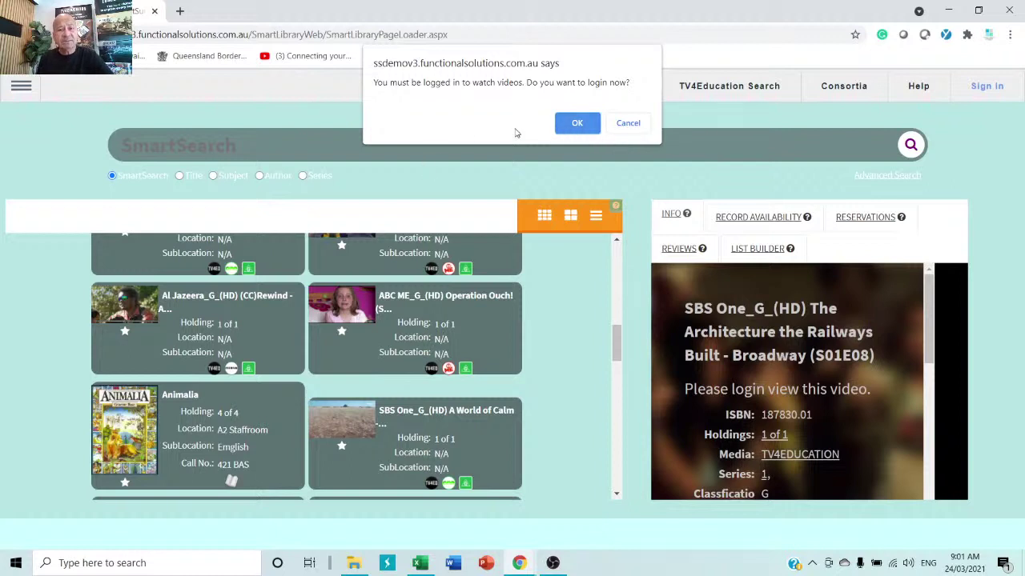
left_click(628, 125)
left_click(448, 322)
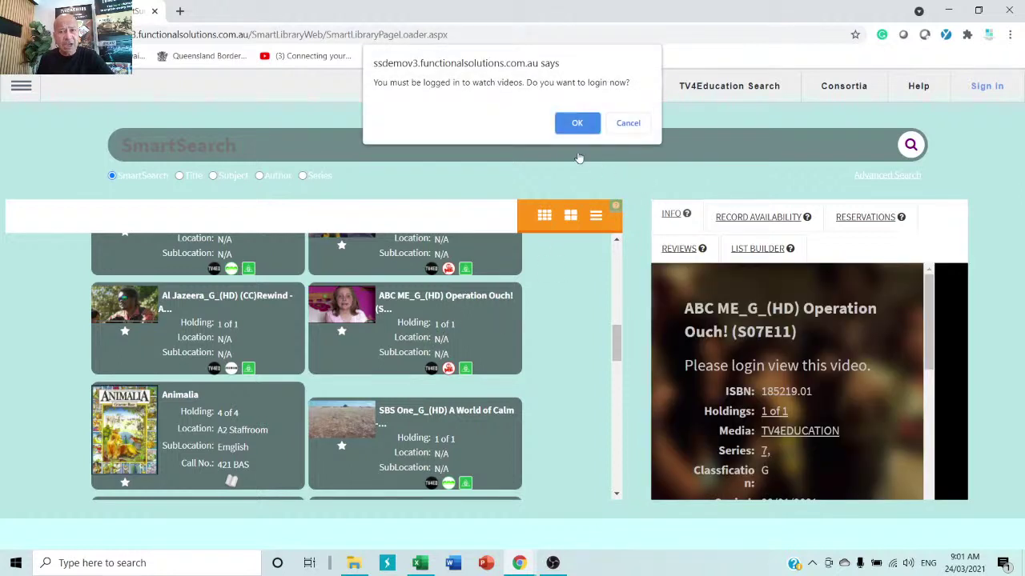
left_click(628, 125)
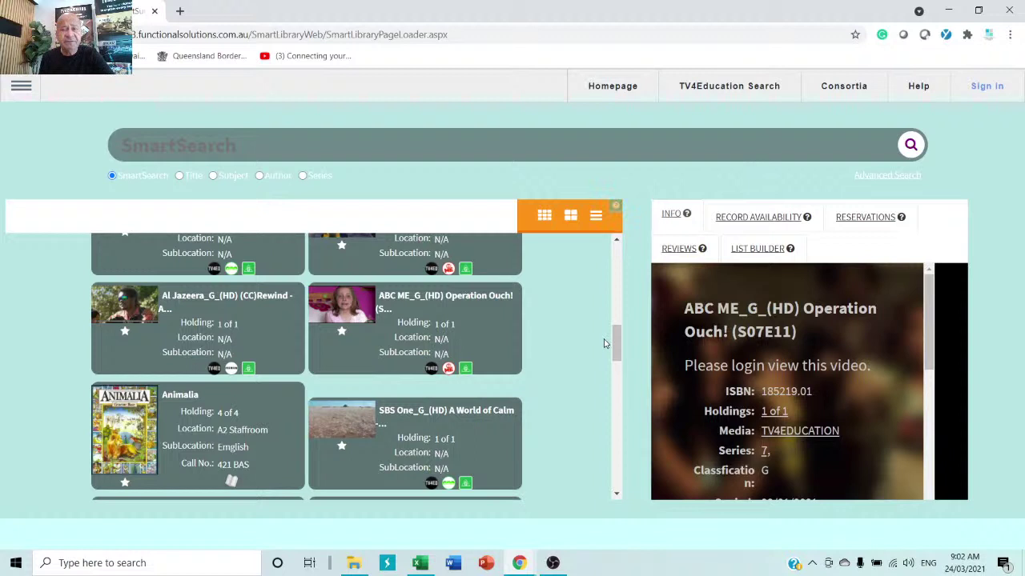
- Sign in to TV4Education with the library account's username and password
left_click(983, 86)
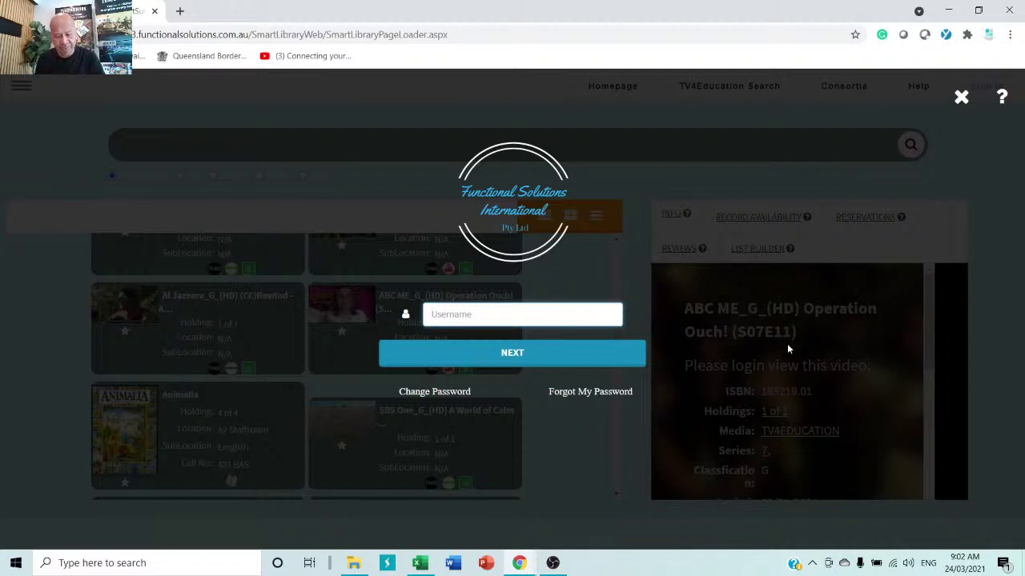
type("lib")
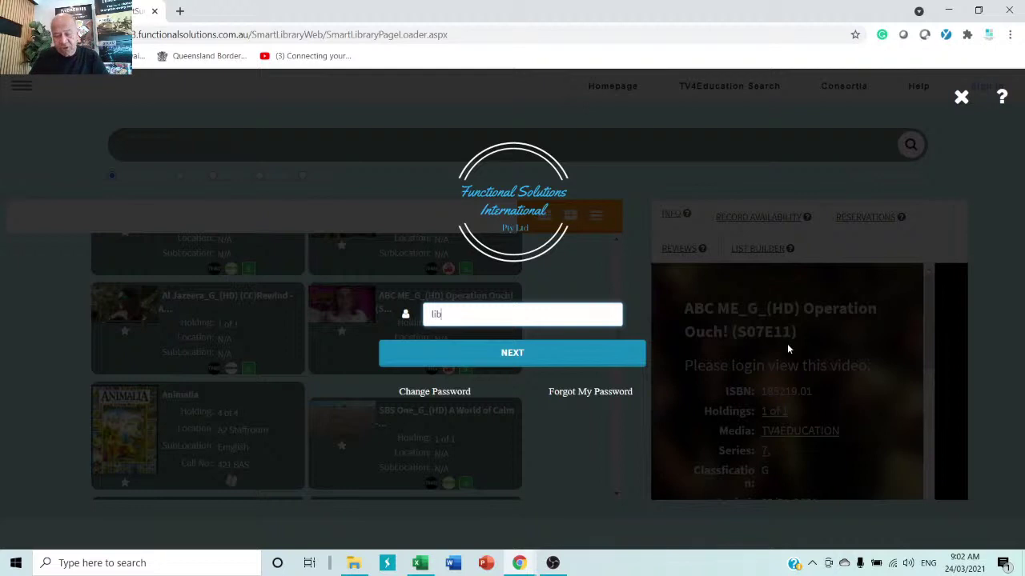
key("Return")
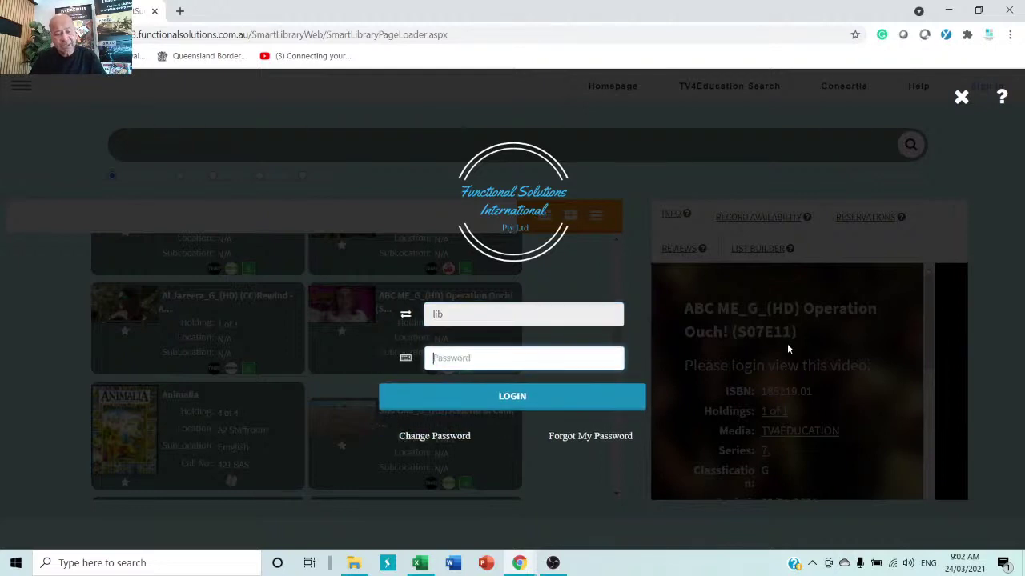
type("••••••")
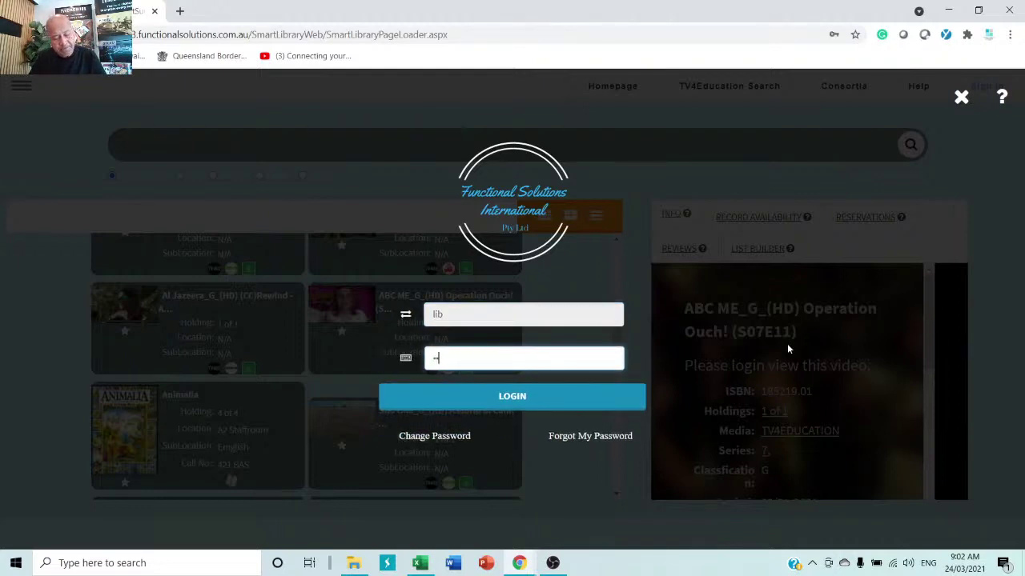
type("••")
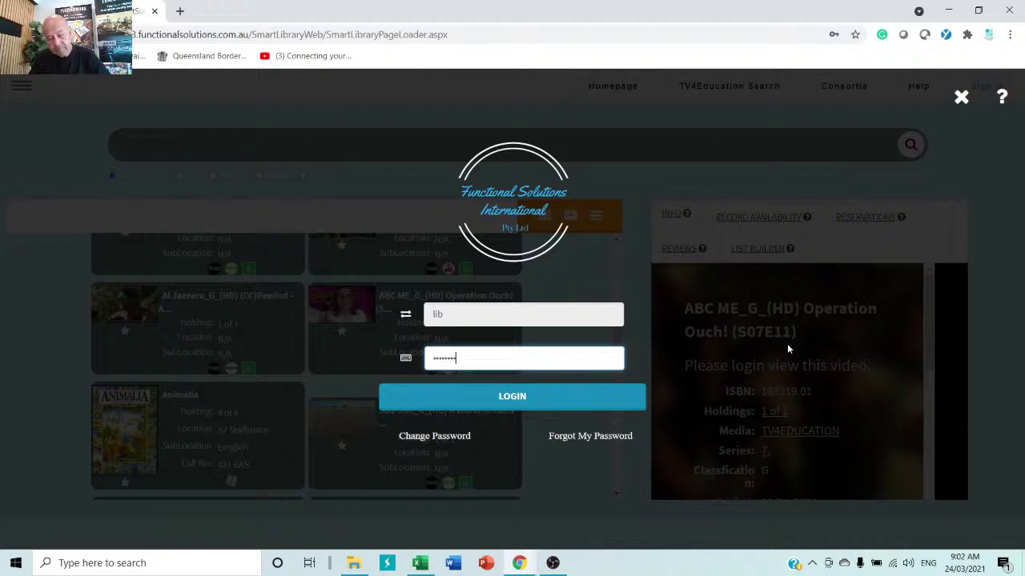
key("Return")
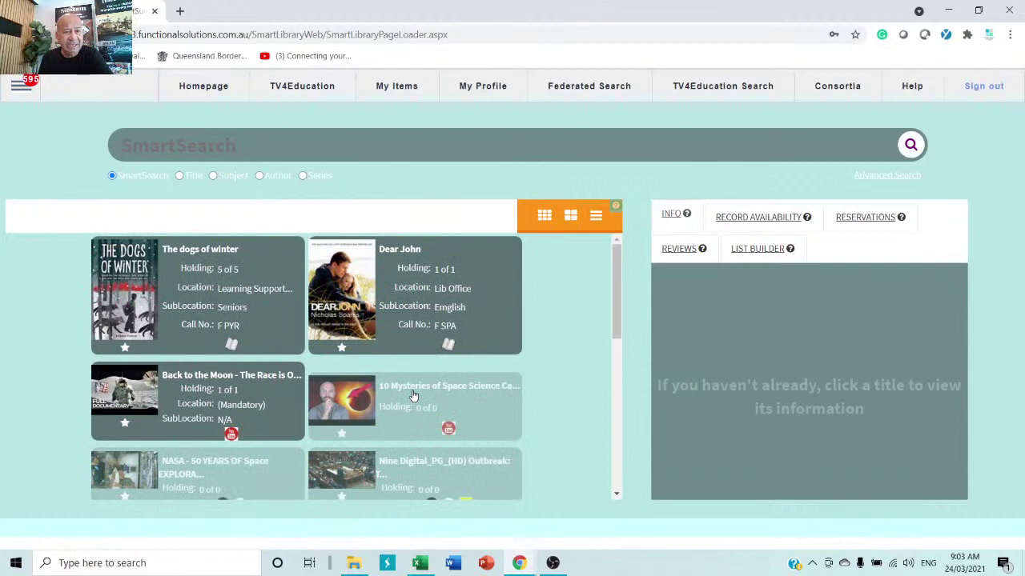
- Play the SBS Viceland 'Australia in Colour - Australia at Play (S02E02)' episode from the results
scroll(550, 364, "down", 2)
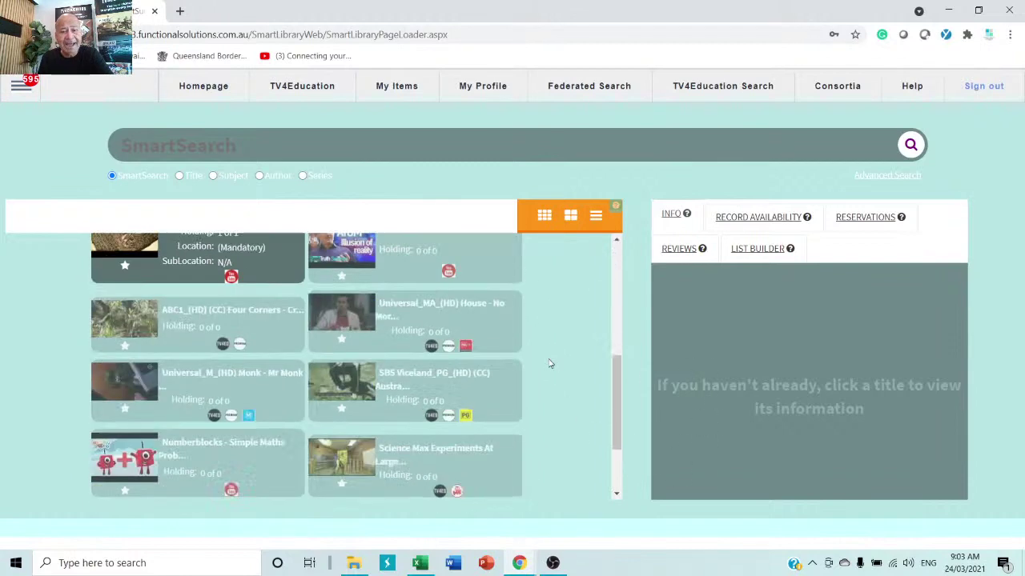
scroll(550, 364, "down", 2)
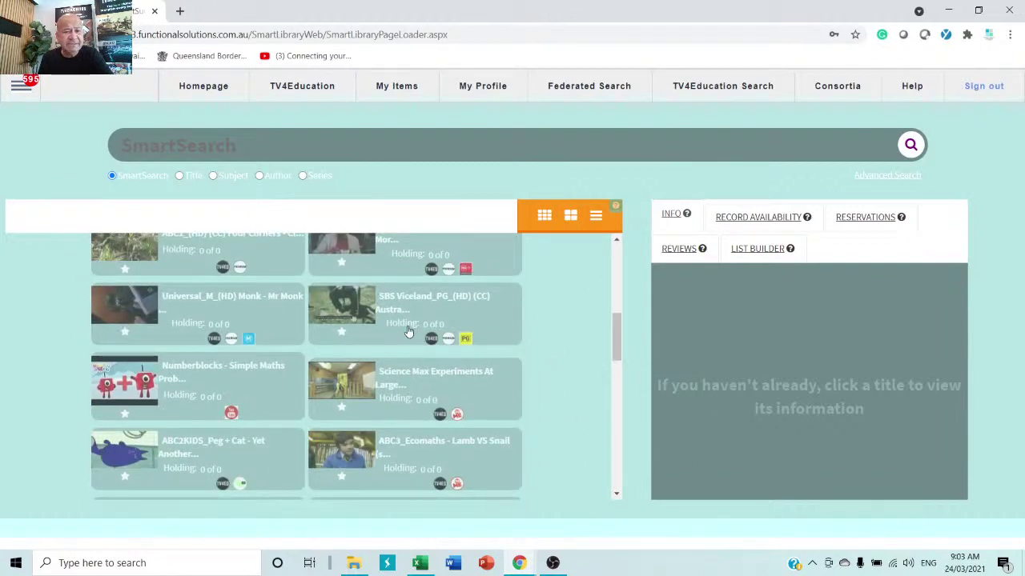
left_click(408, 330)
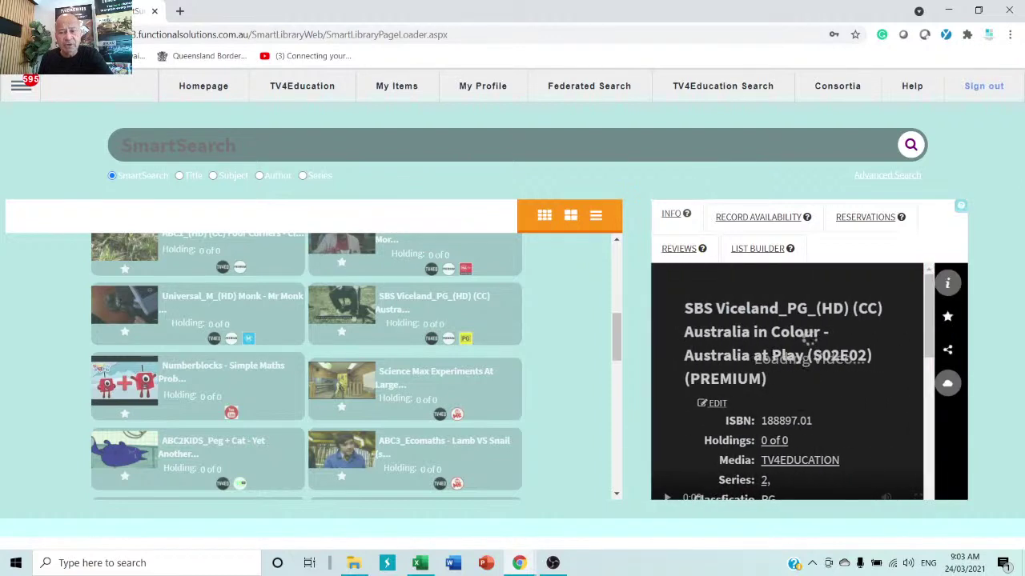
scroll(782, 330, "down", 1)
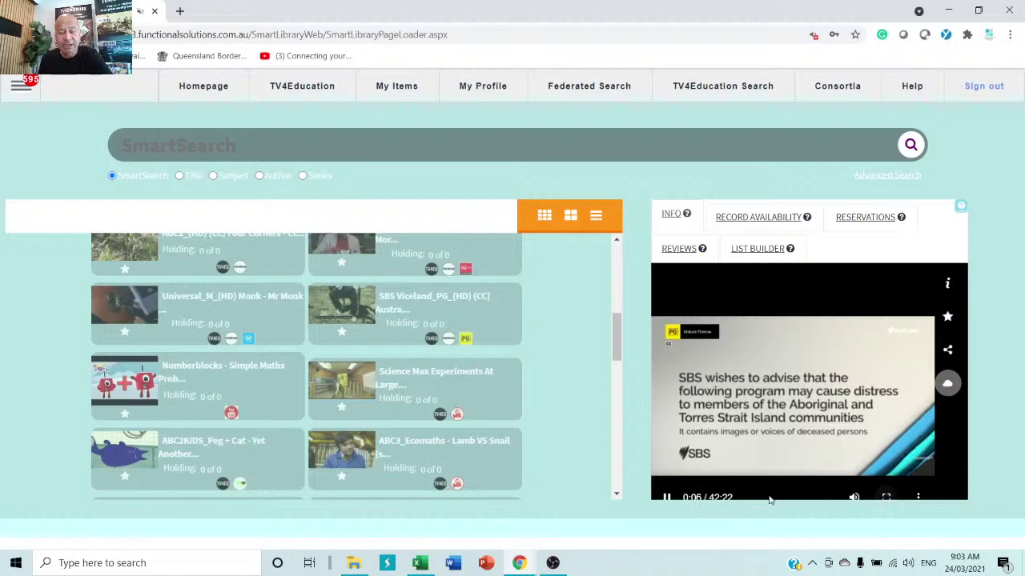
- Share the episode with class grade 7 and copy its share link URL
left_click(948, 353)
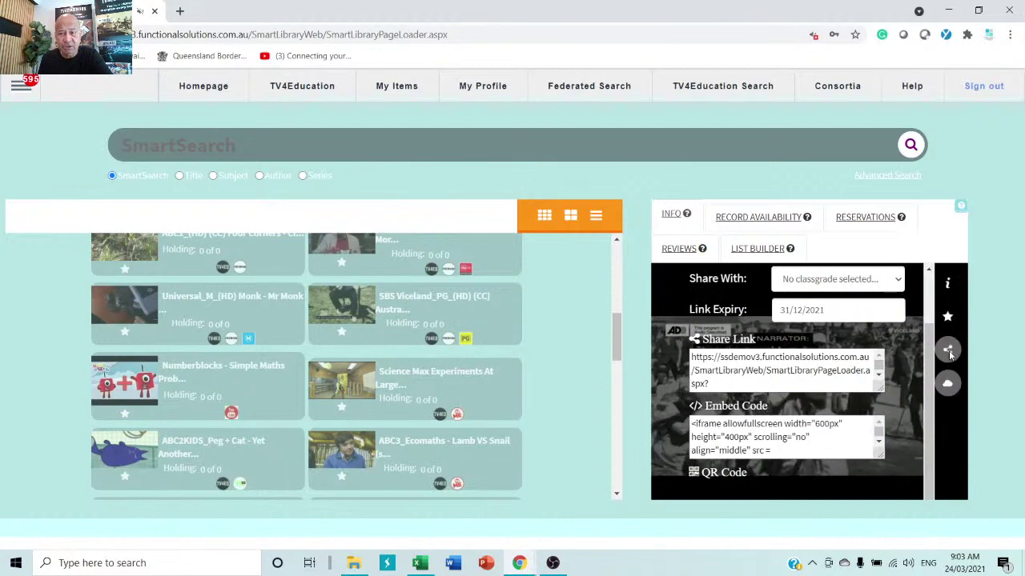
left_click(844, 281)
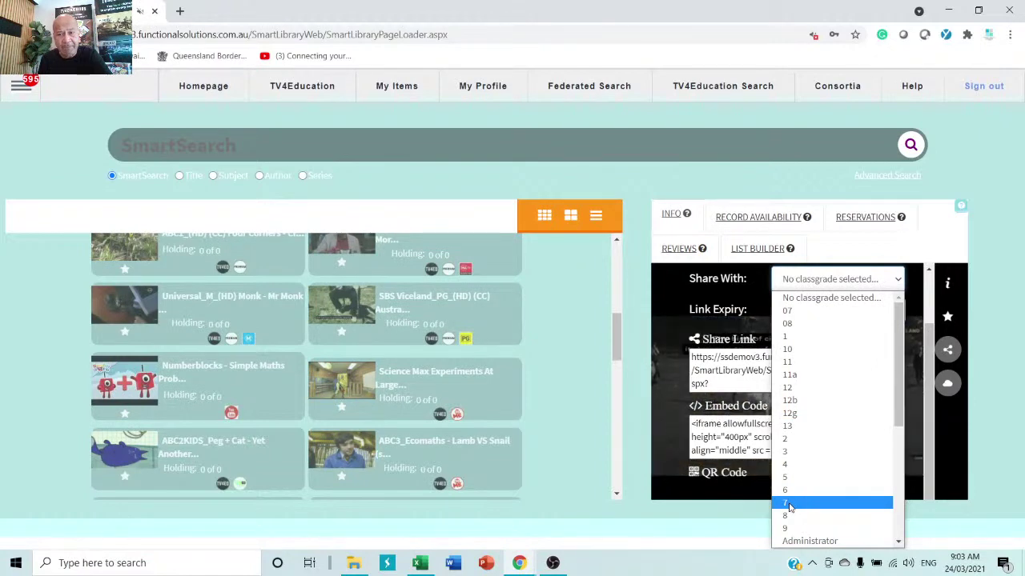
left_click(788, 503)
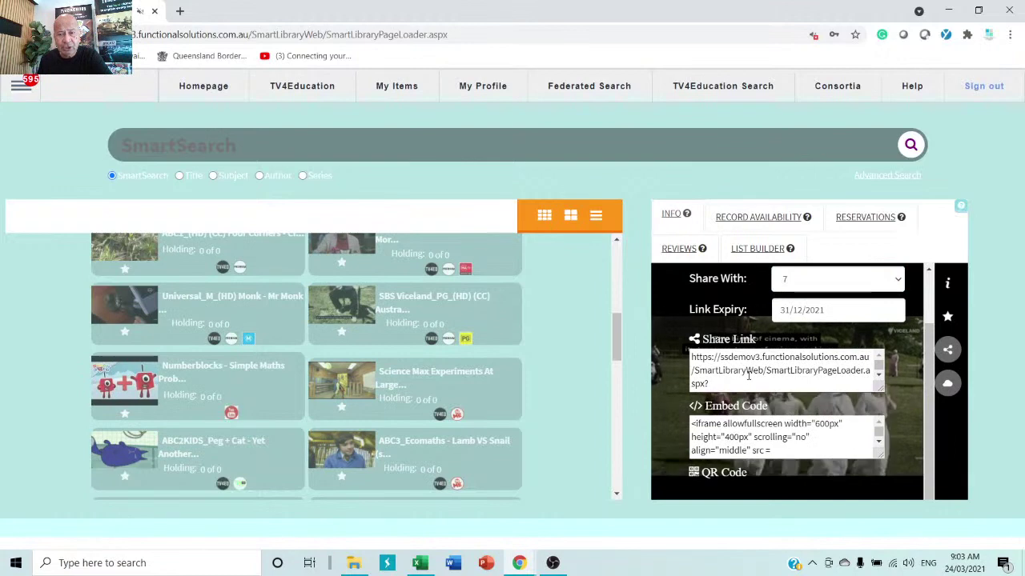
left_click_drag(709, 385, 616, 328)
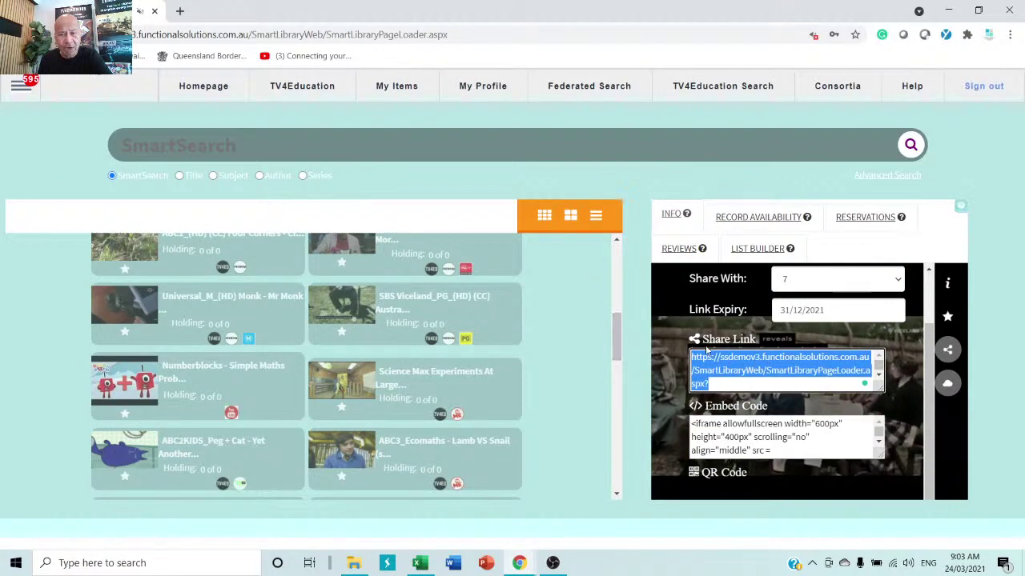
right_click(738, 365)
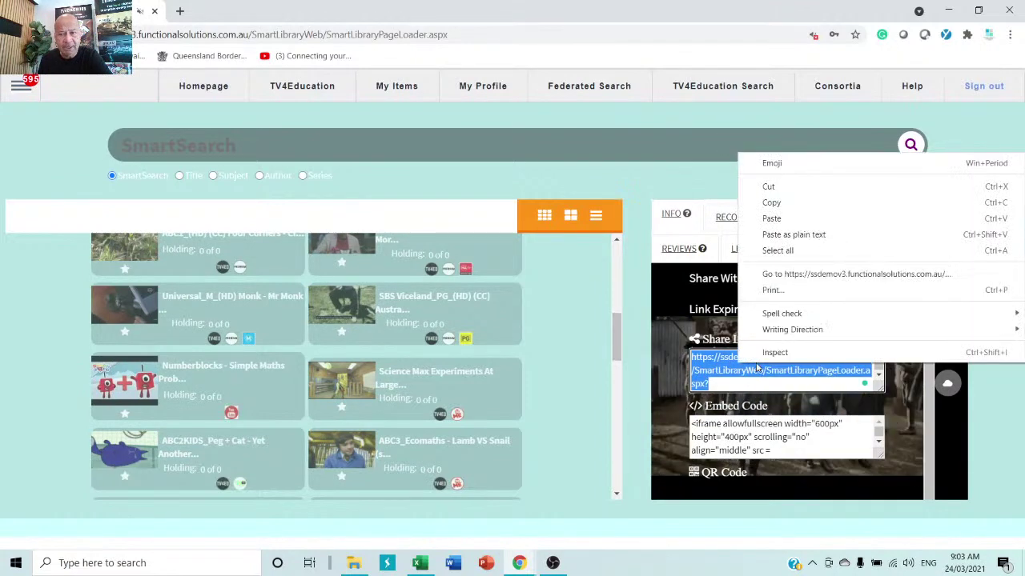
left_click(791, 209)
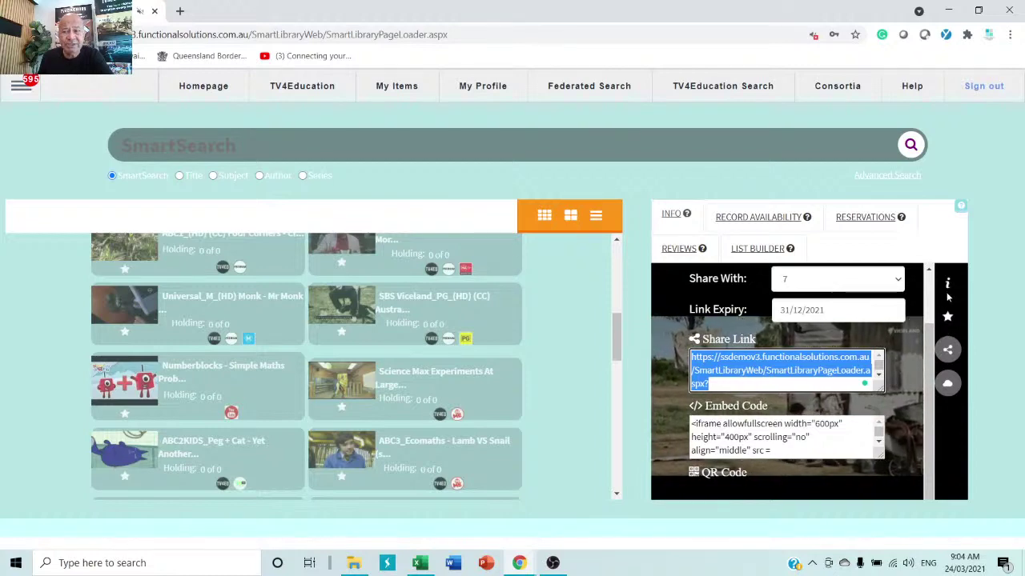
left_click(948, 352)
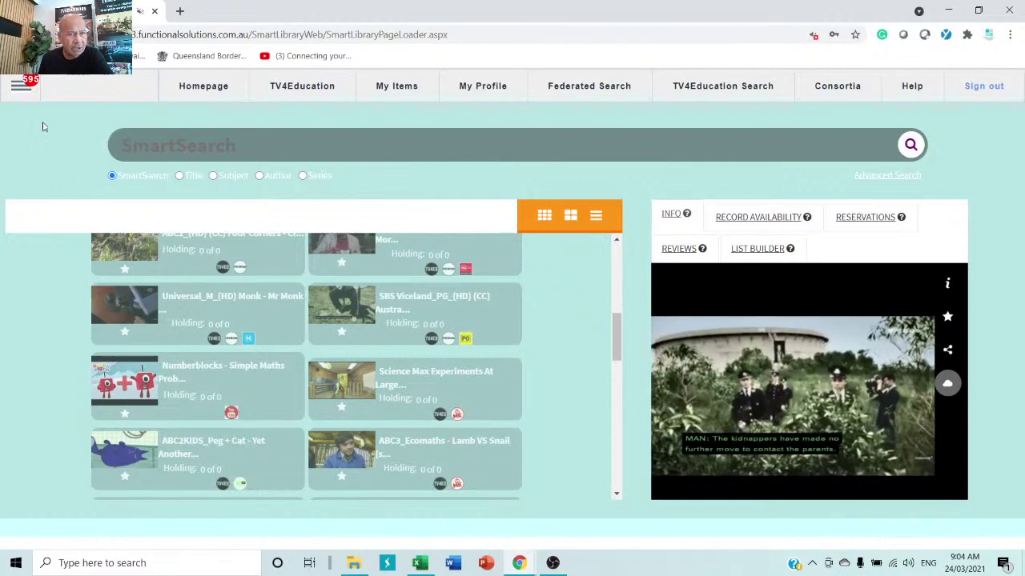
- Pause the video and go to Patron > Smart Patron Import in the admin menu
left_click(19, 90)
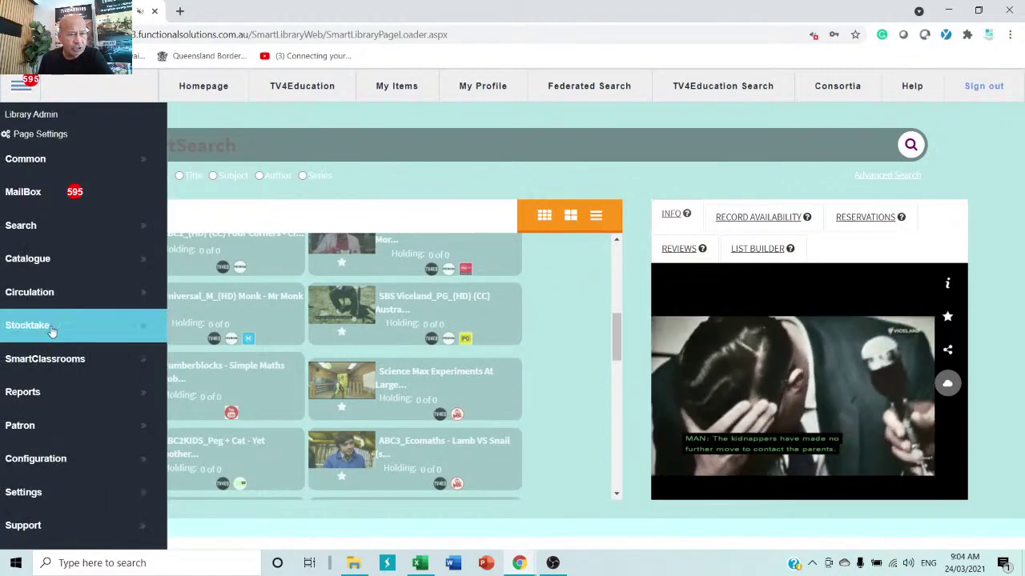
left_click(46, 430)
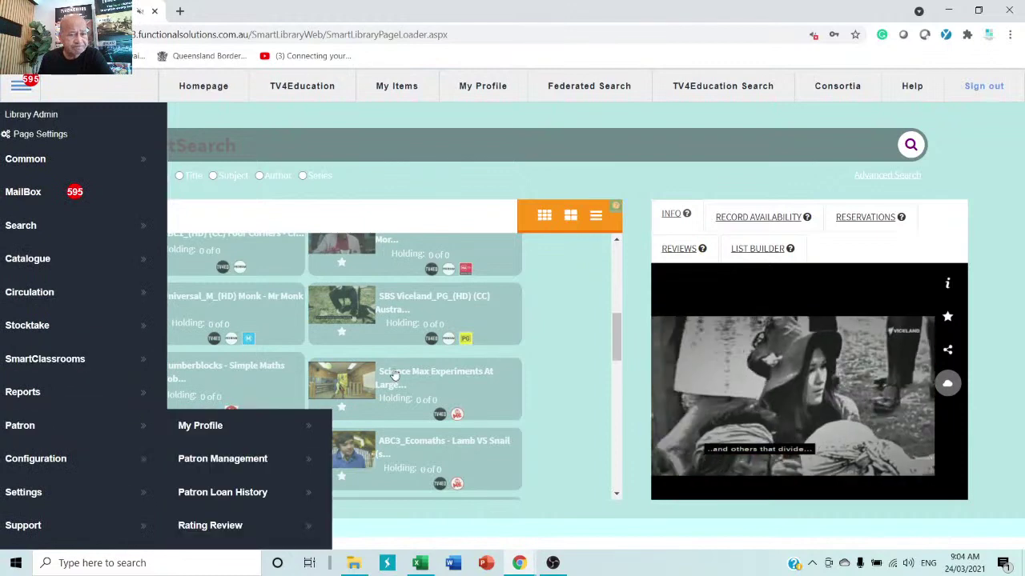
scroll(393, 372, "down", 3)
scroll(285, 471, "down", 3)
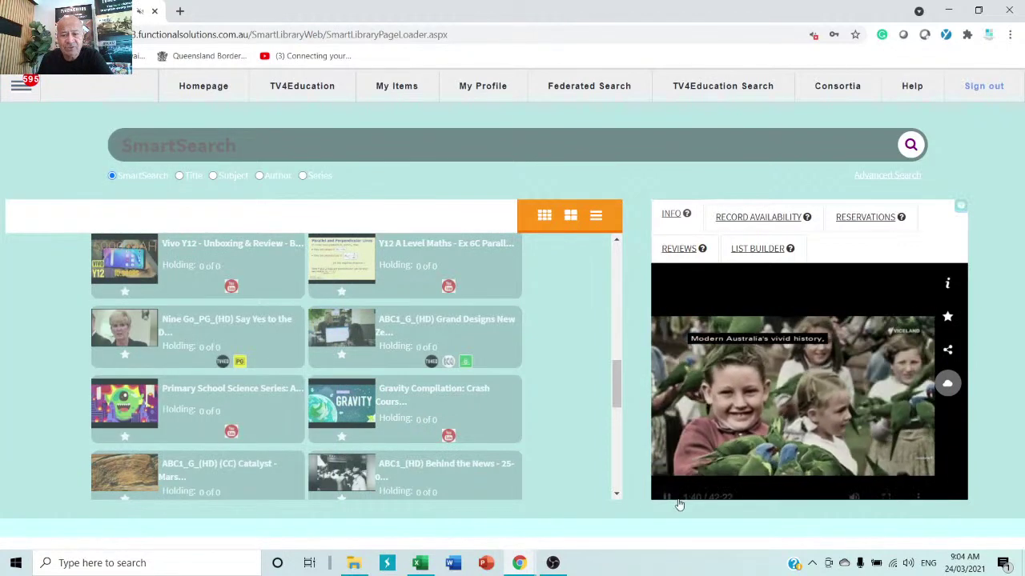
left_click(668, 497)
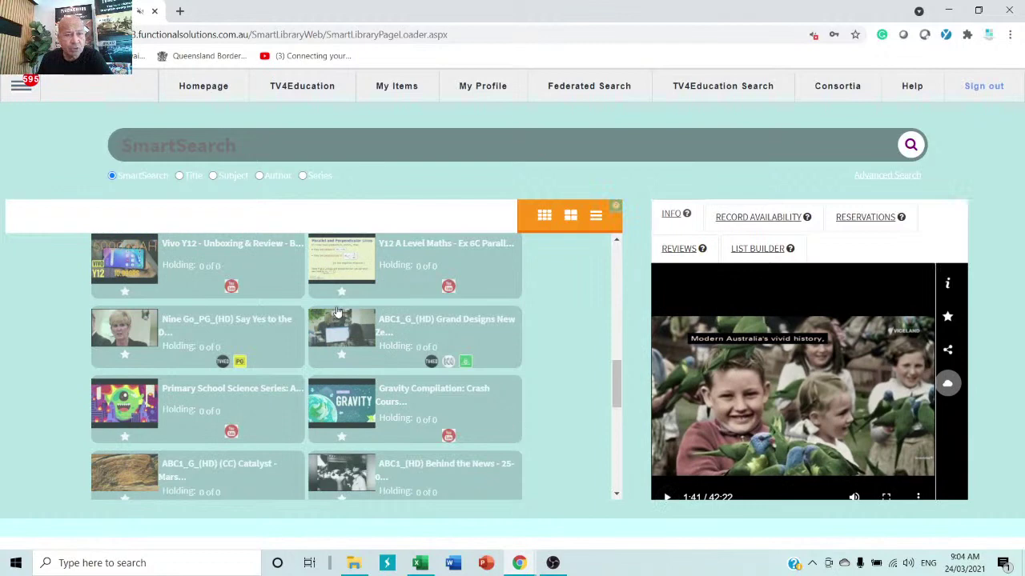
left_click(24, 90)
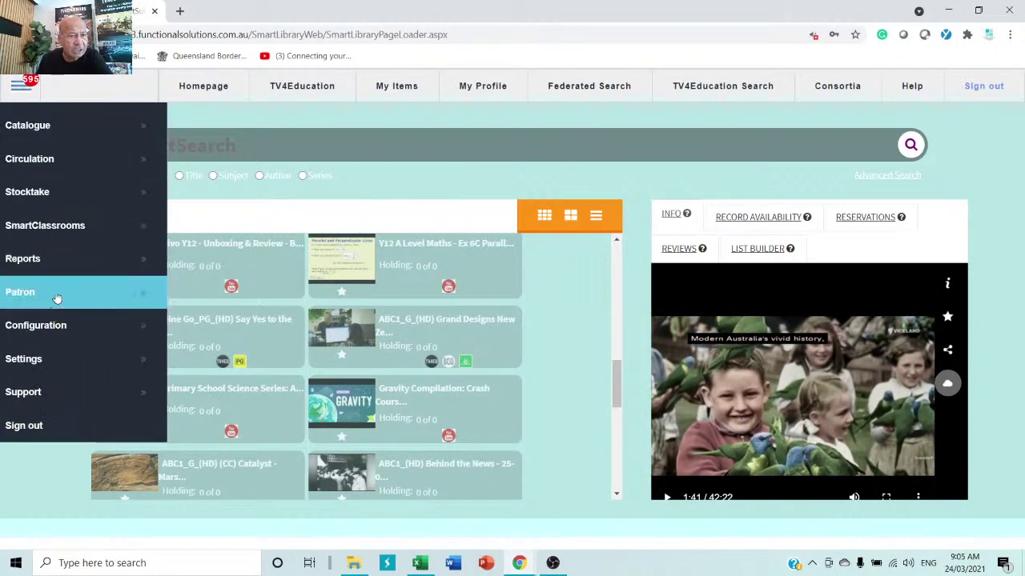
left_click(60, 293)
scroll(232, 437, "down", 1)
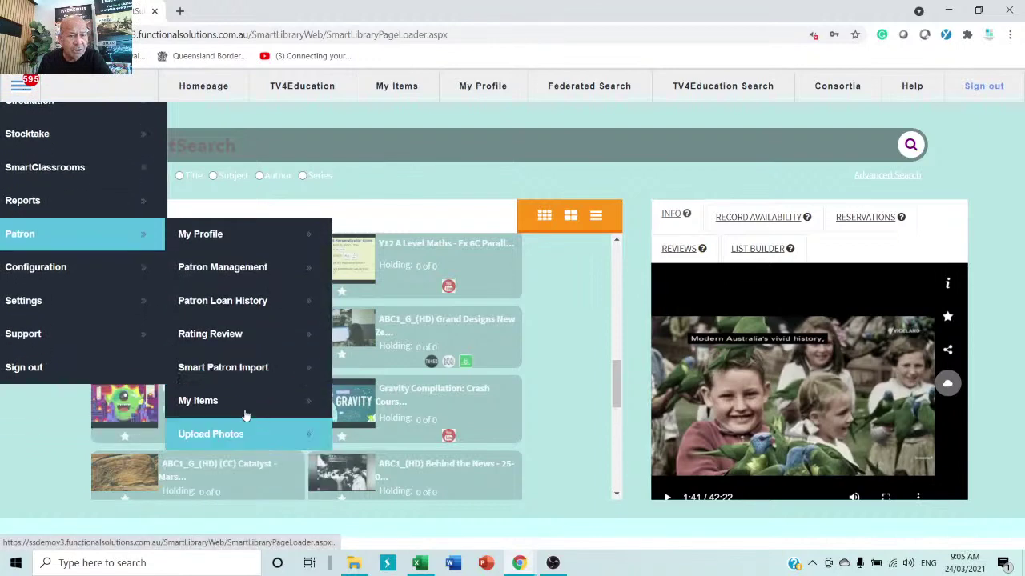
left_click(230, 369)
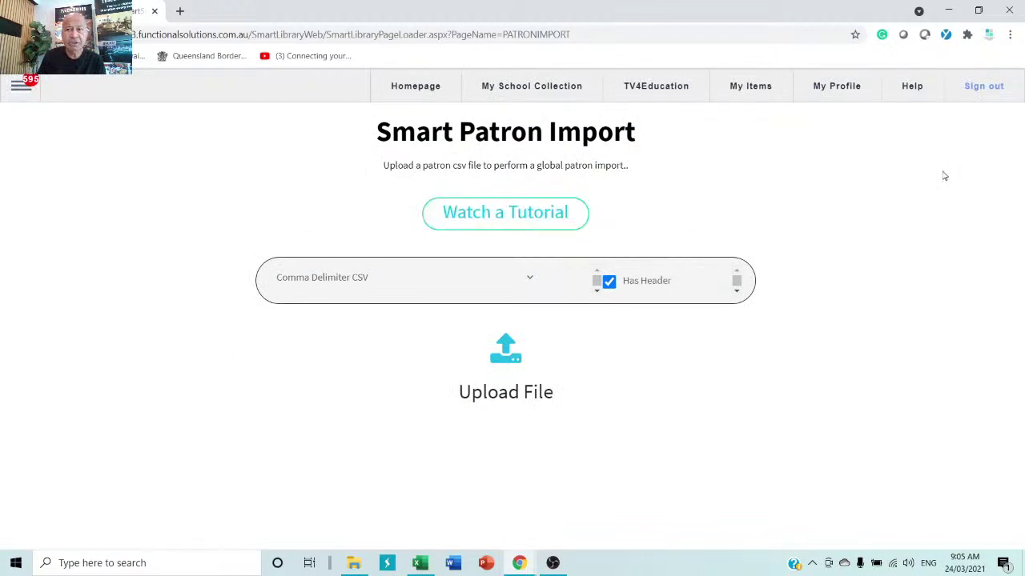
- Browse the Functional Solutions help centre home page, then start a new browser tab
left_click(909, 92)
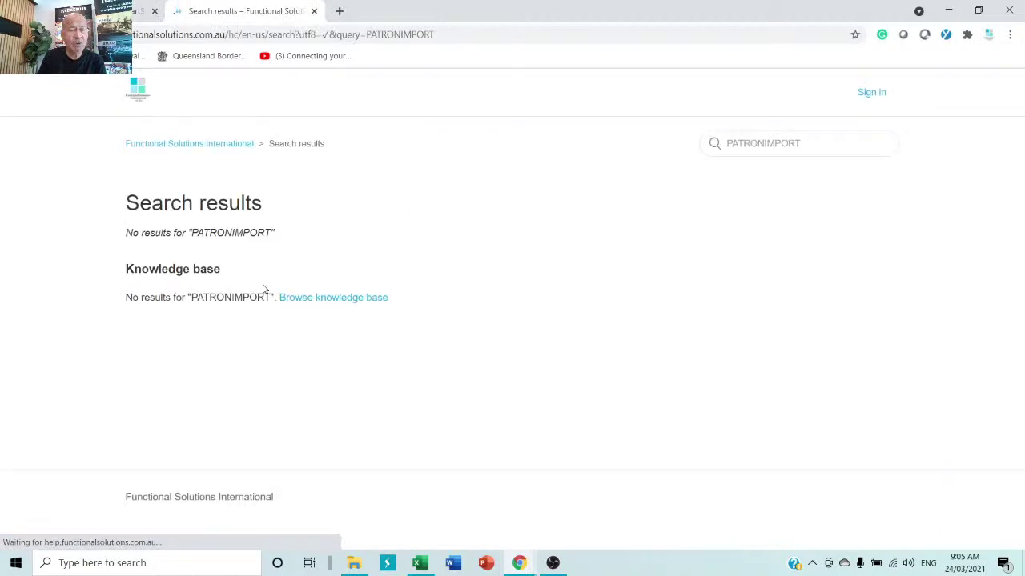
left_click(332, 298)
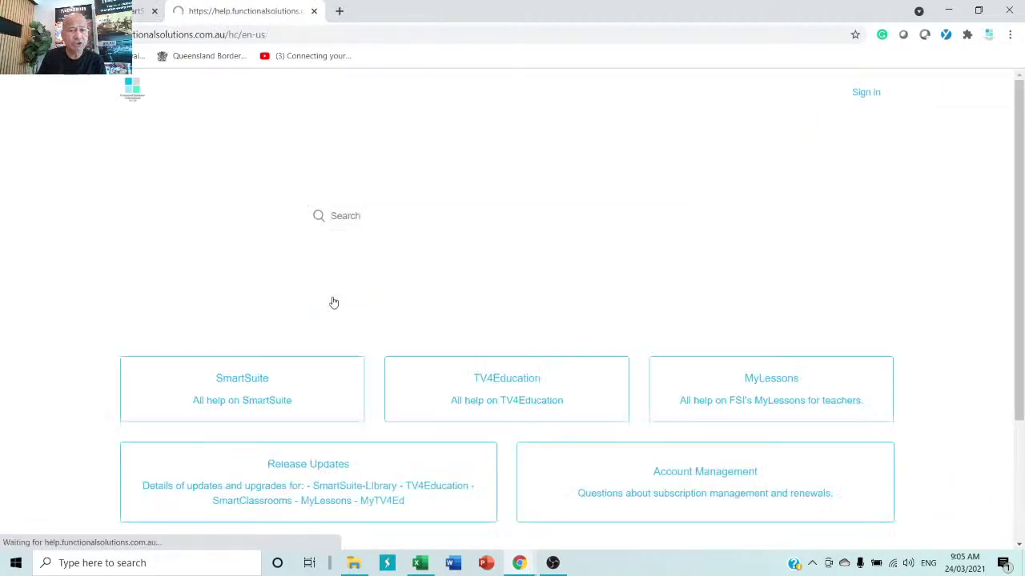
scroll(324, 338, "down", 2)
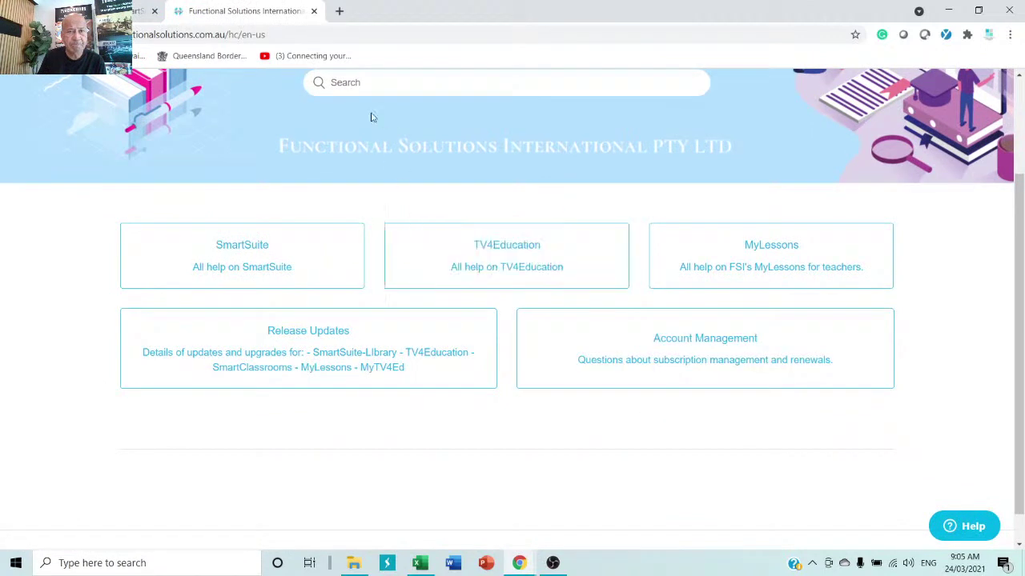
left_click(340, 12)
- Go to YouTube and search for 'tv4education'
left_click(393, 35)
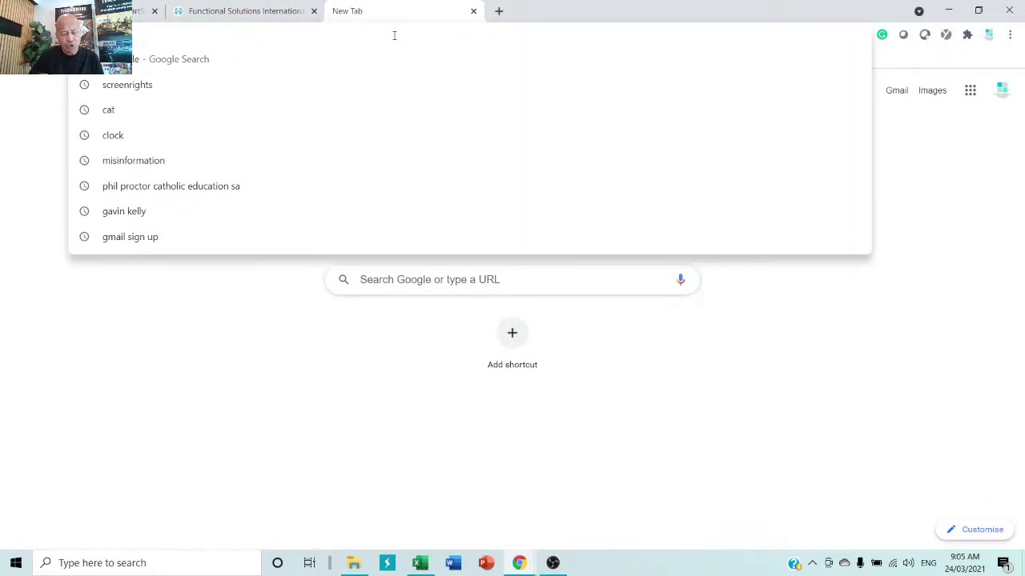
type("youtube.com")
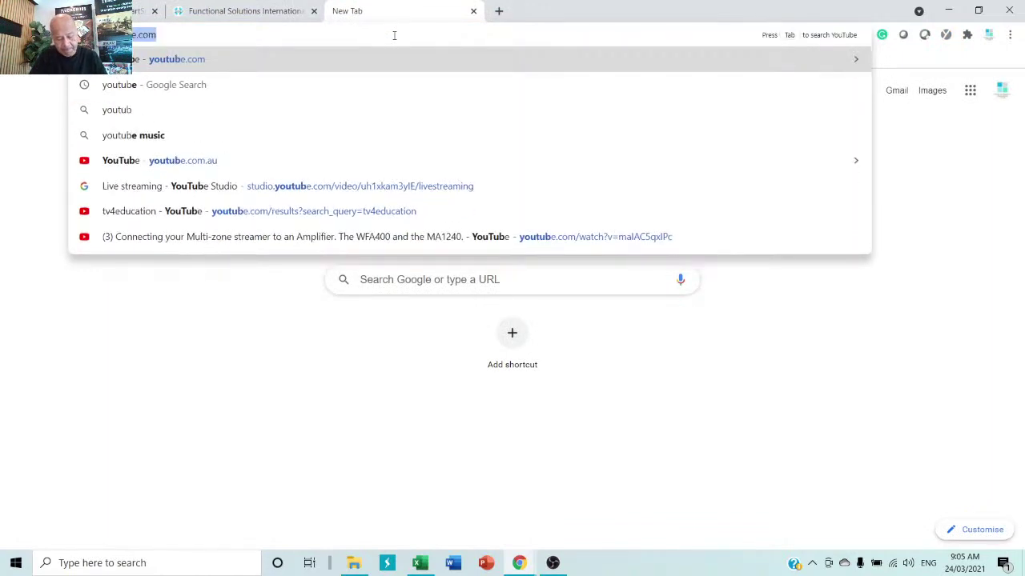
key("Return")
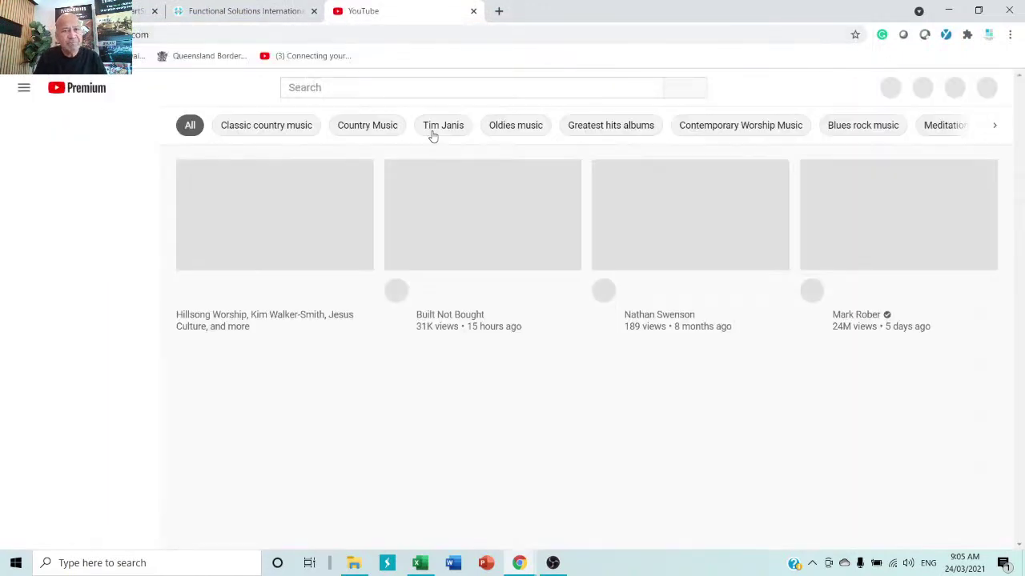
left_click(394, 92)
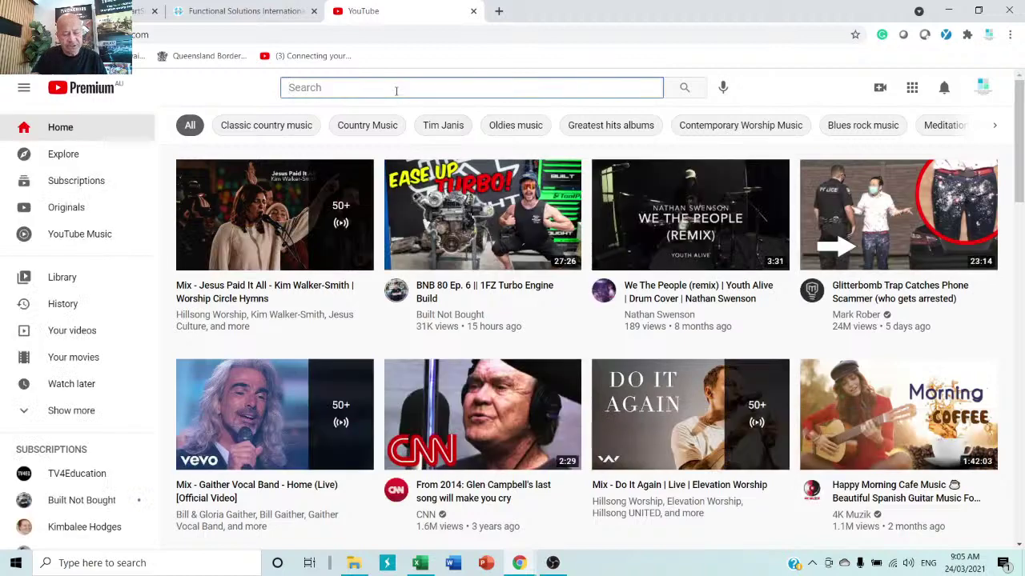
type("tv4e")
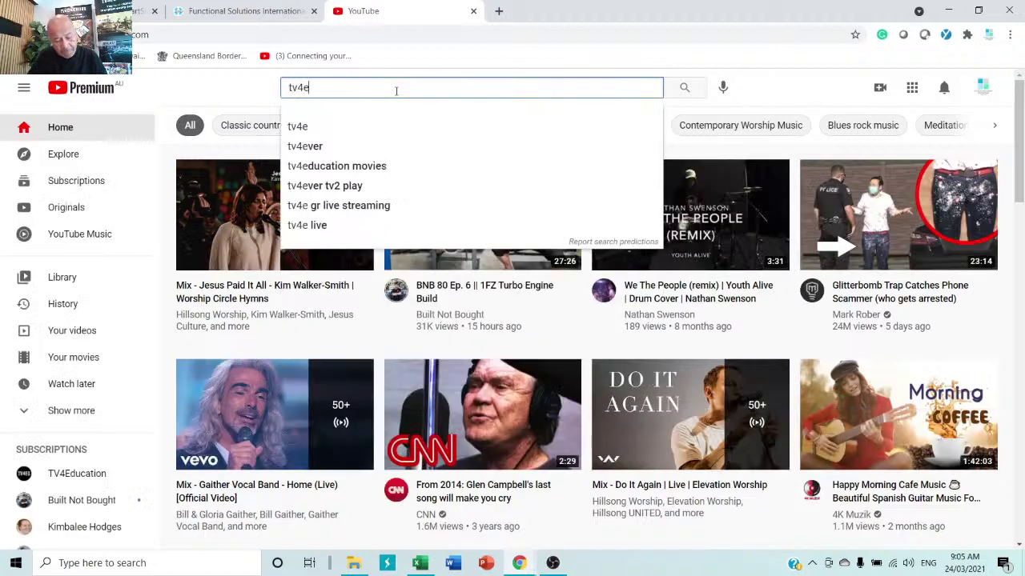
type("ducati")
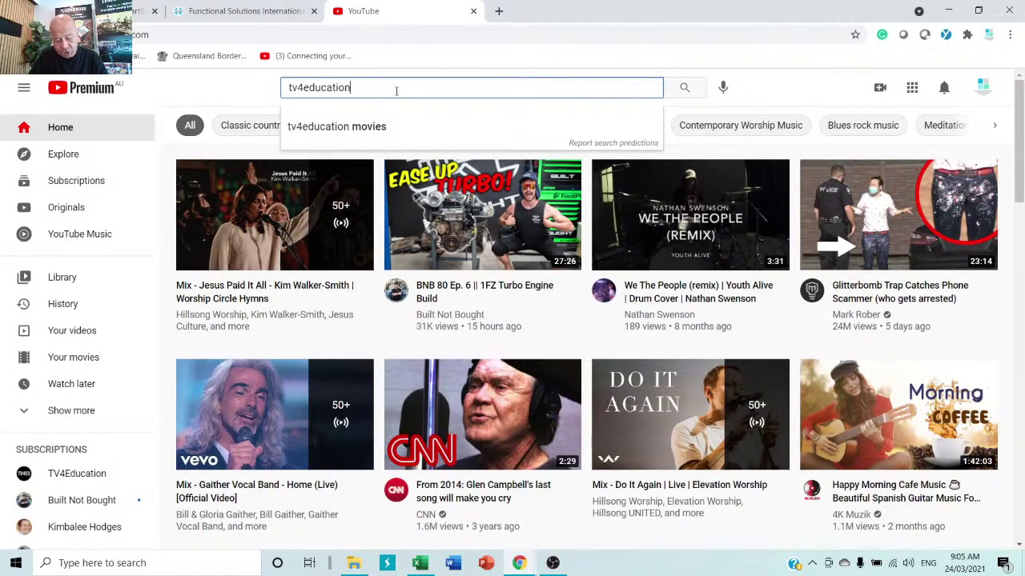
type("on")
key("Return")
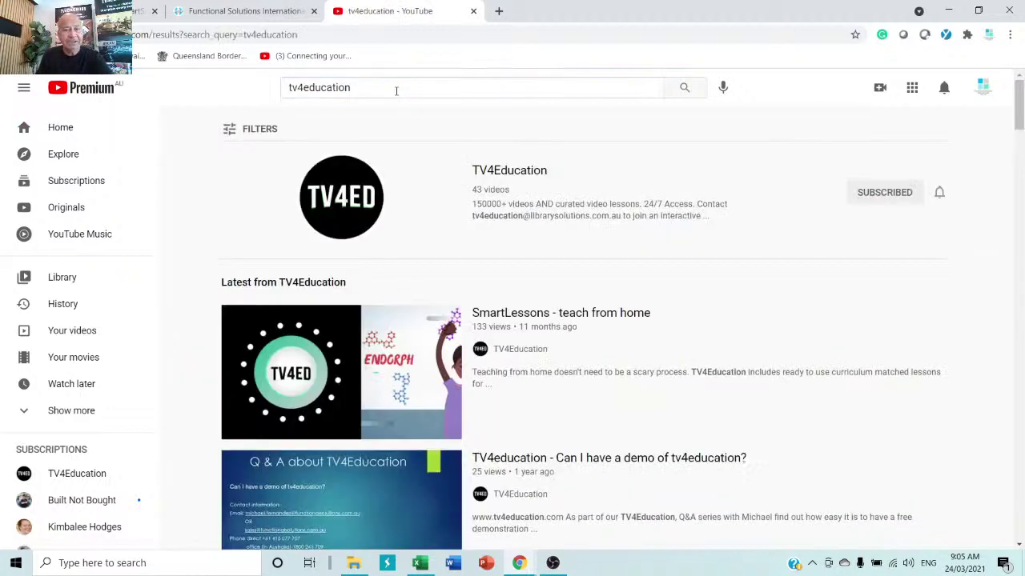
- Scroll through the tv4education training videos, then close the YouTube tab
scroll(514, 220, "down", 5)
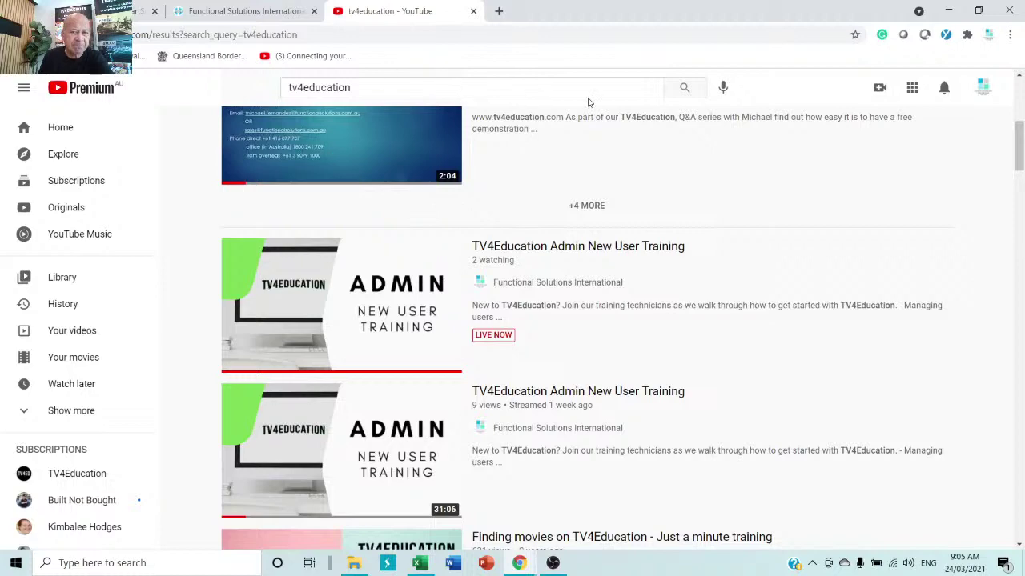
scroll(657, 343, "down", 5)
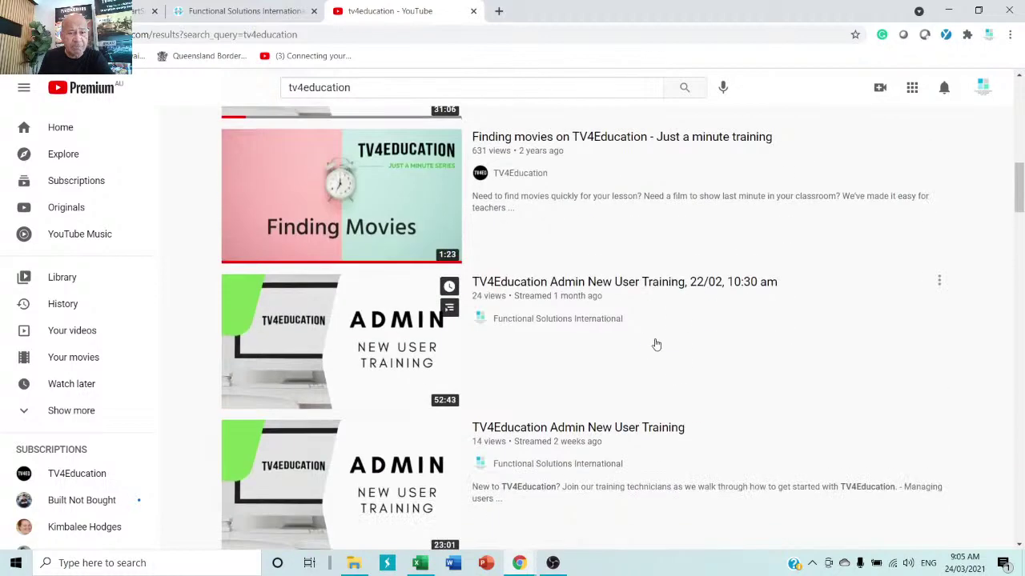
scroll(604, 322, "down", 10)
scroll(604, 324, "down", 4)
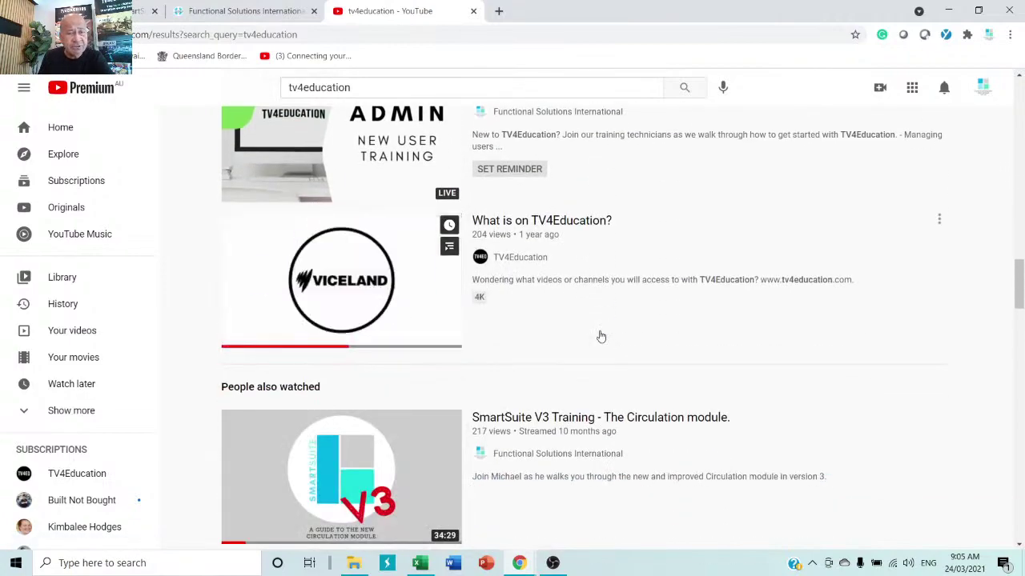
scroll(601, 337, "down", 5)
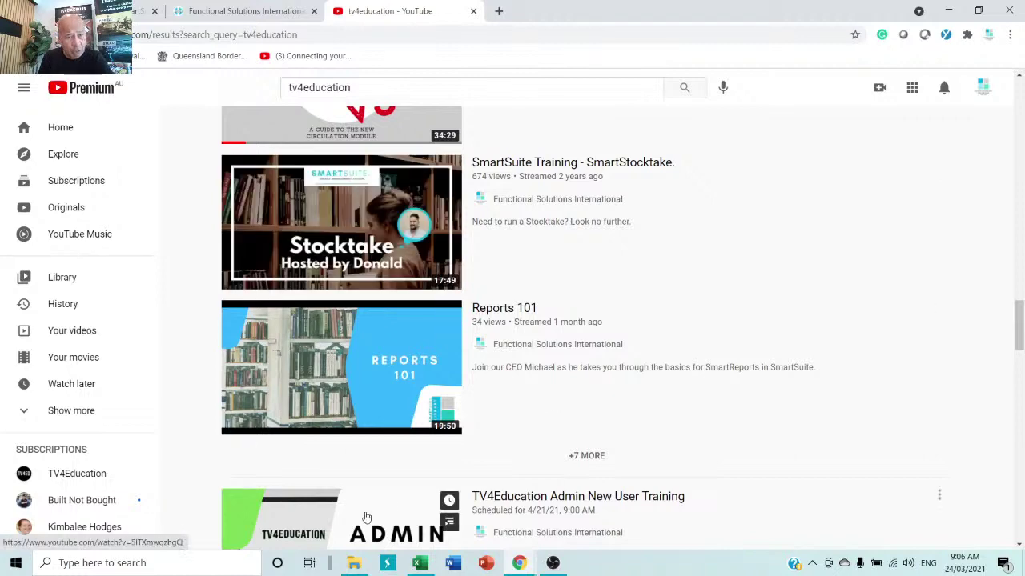
left_click(473, 11)
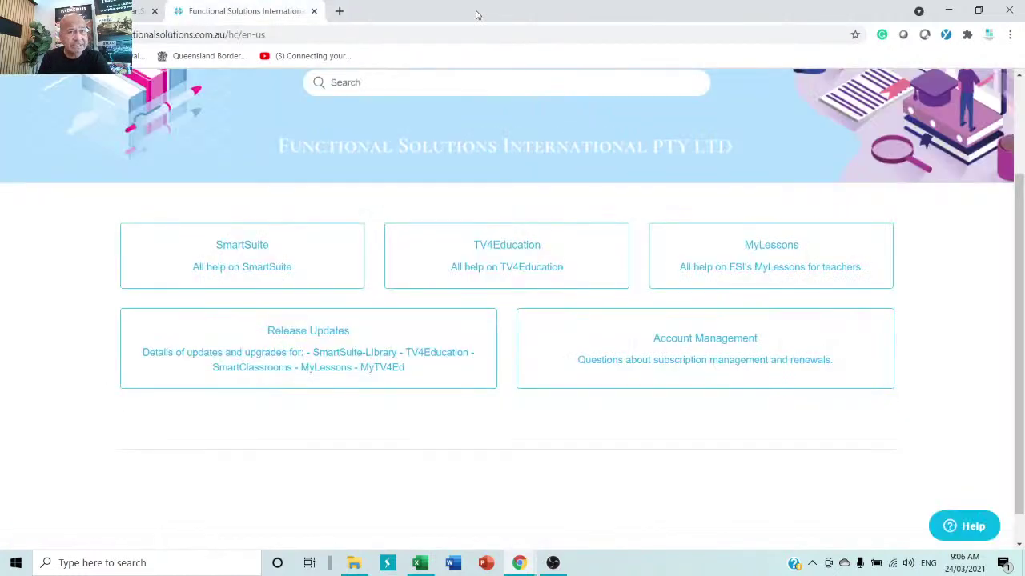
- Close the help-centre tab and open Patron > Patron Management, showing the Library Admin record
left_click(313, 11)
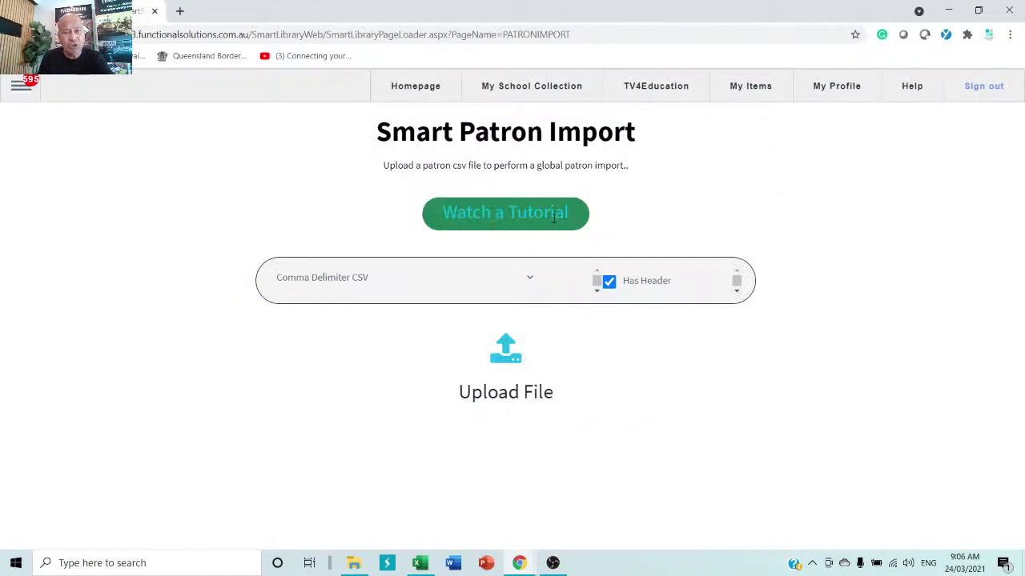
left_click(22, 90)
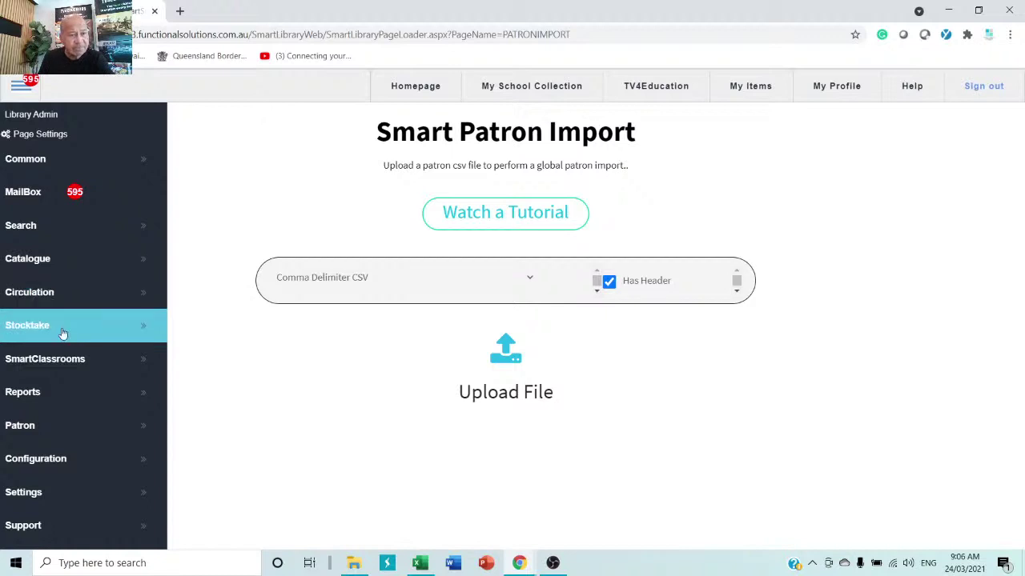
left_click(46, 421)
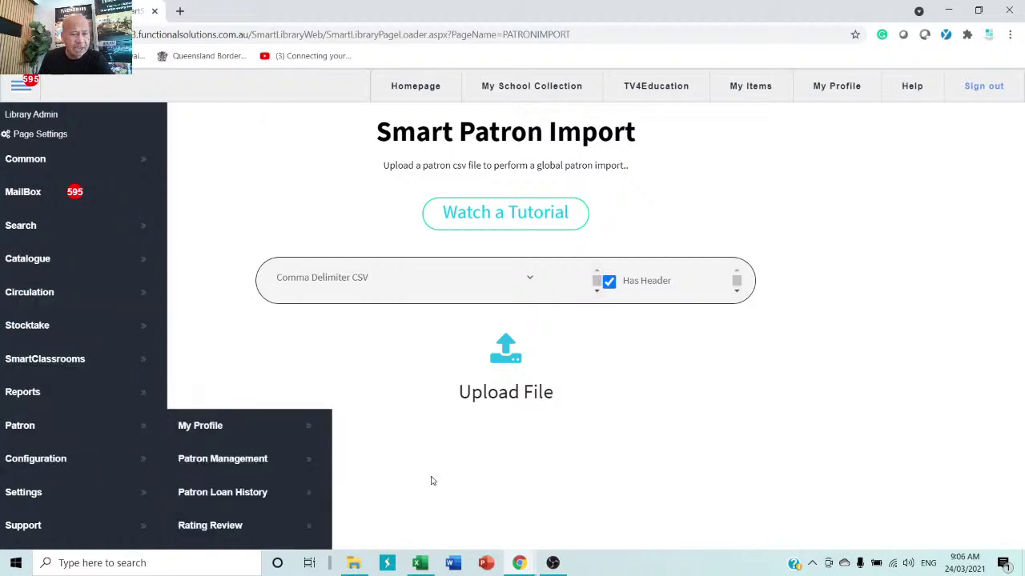
left_click(263, 460)
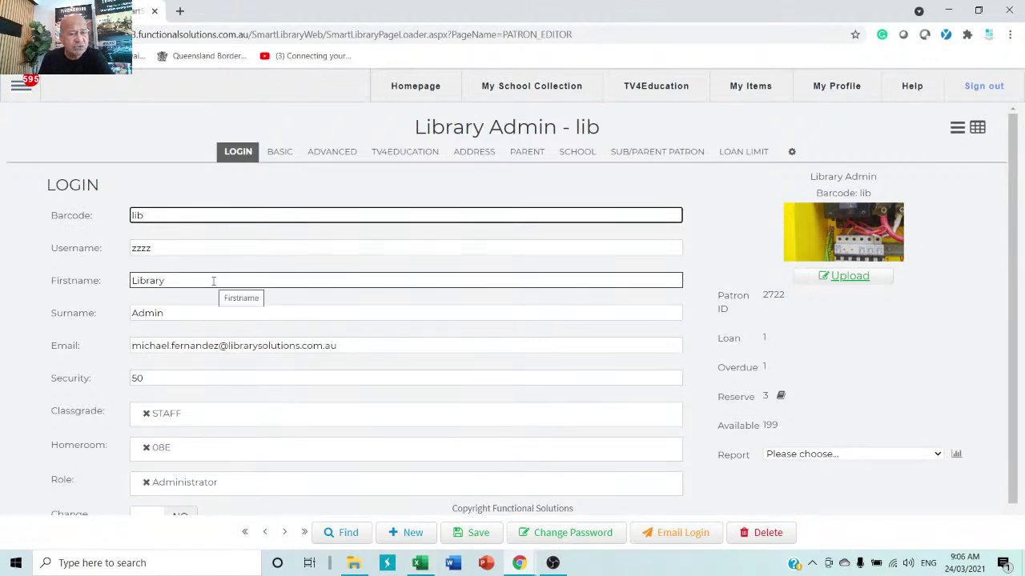
- Start a new patron record and enter the student's barcode, first name, surname and e-mail address
left_click(411, 534)
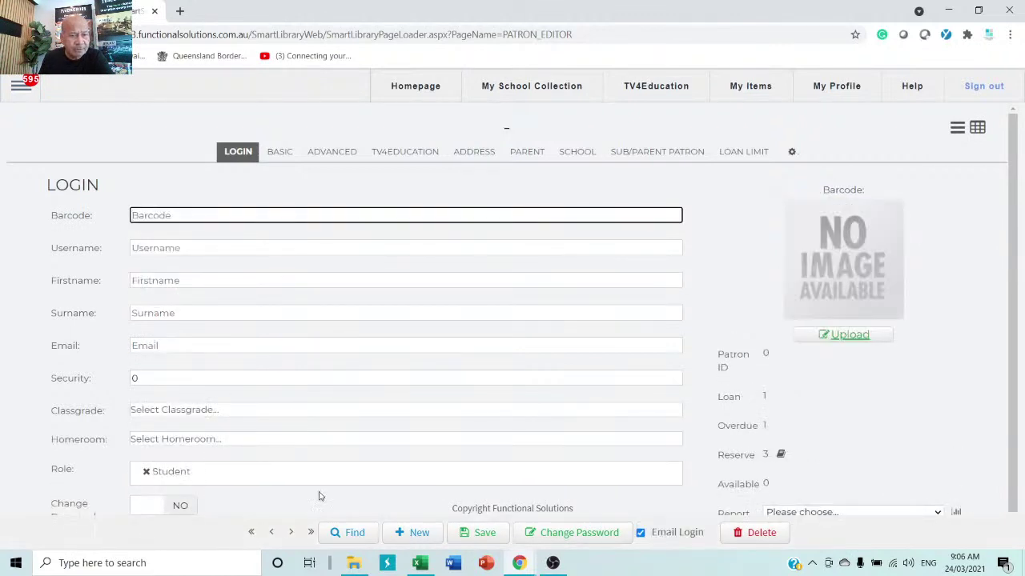
left_click(264, 215)
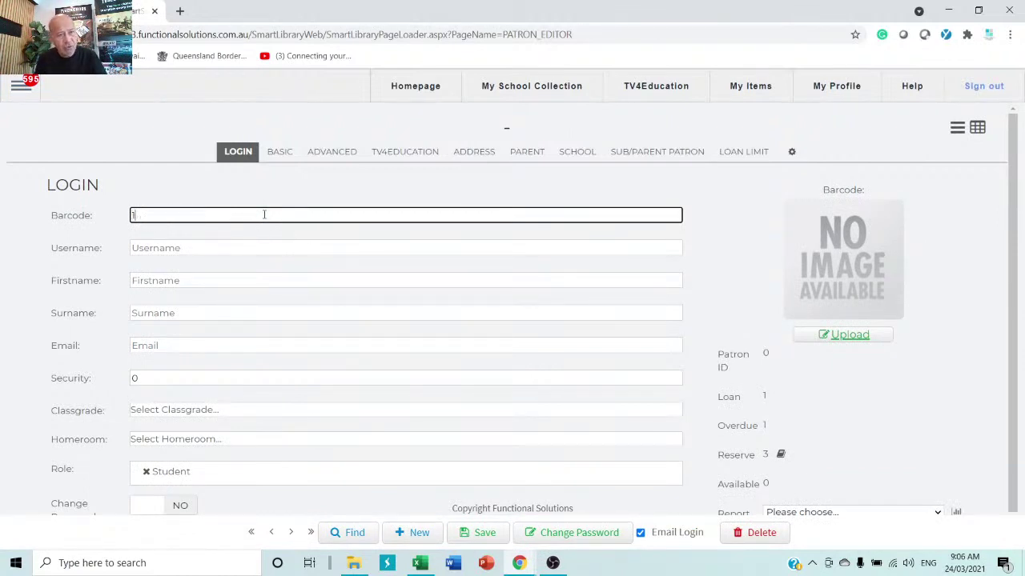
type("12121212")
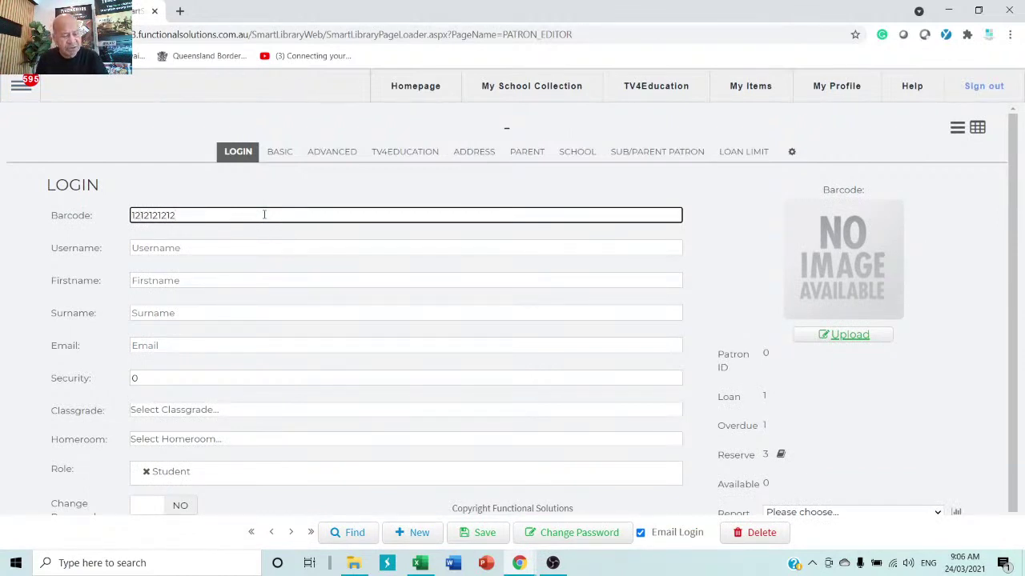
type("12dffdfdfdf")
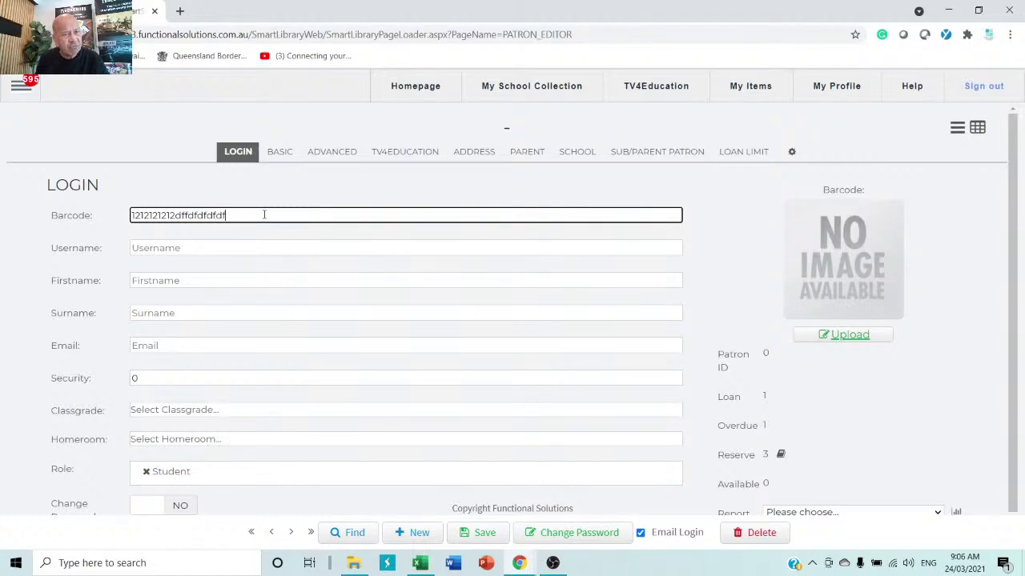
left_click(203, 280)
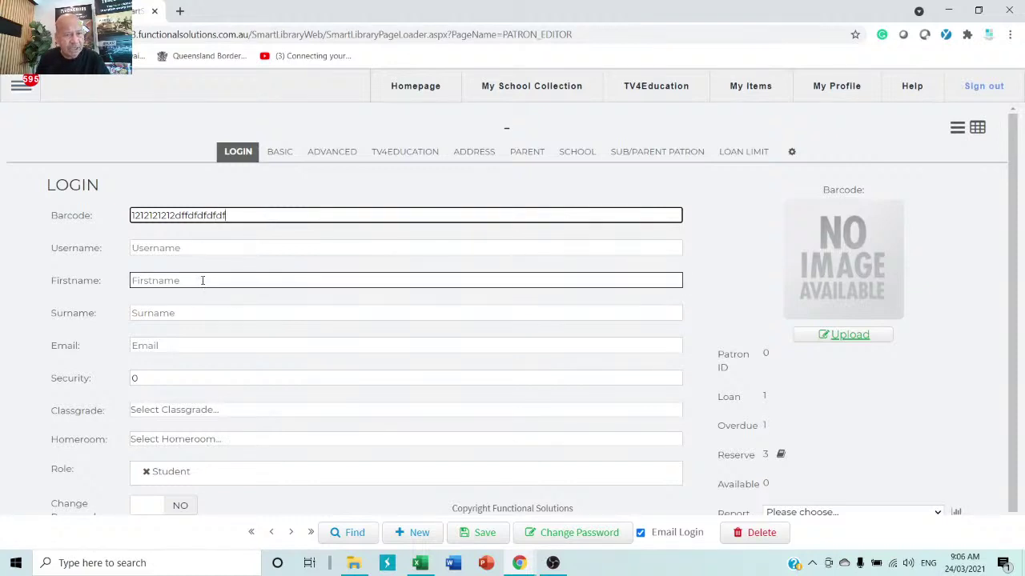
type("Jess")
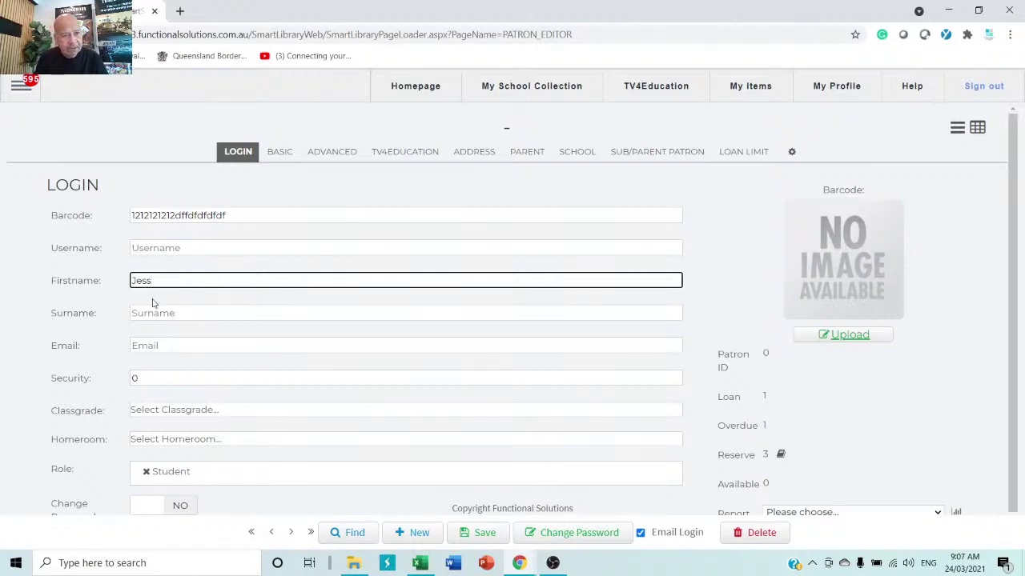
left_click(171, 313)
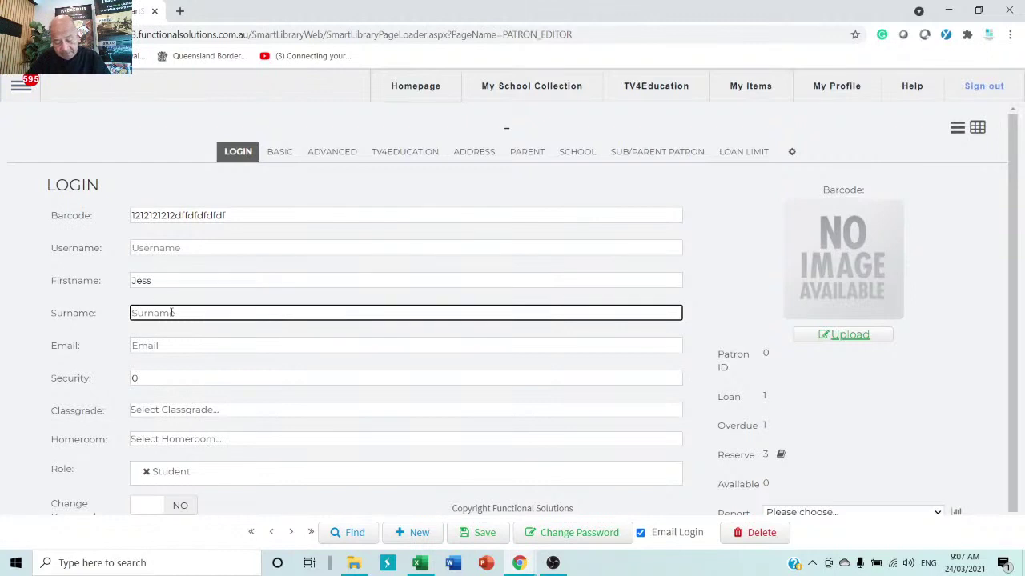
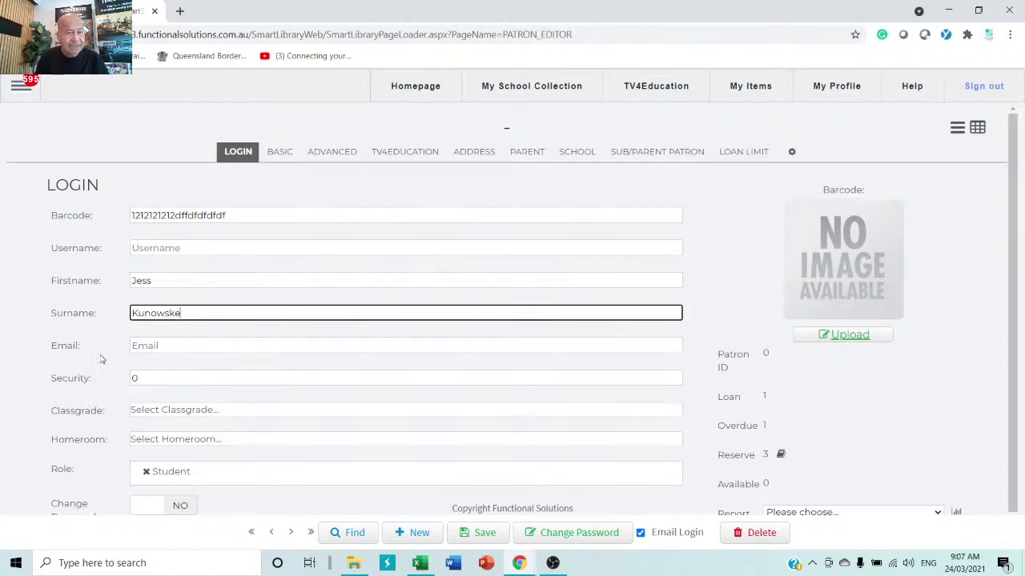
left_click(175, 347)
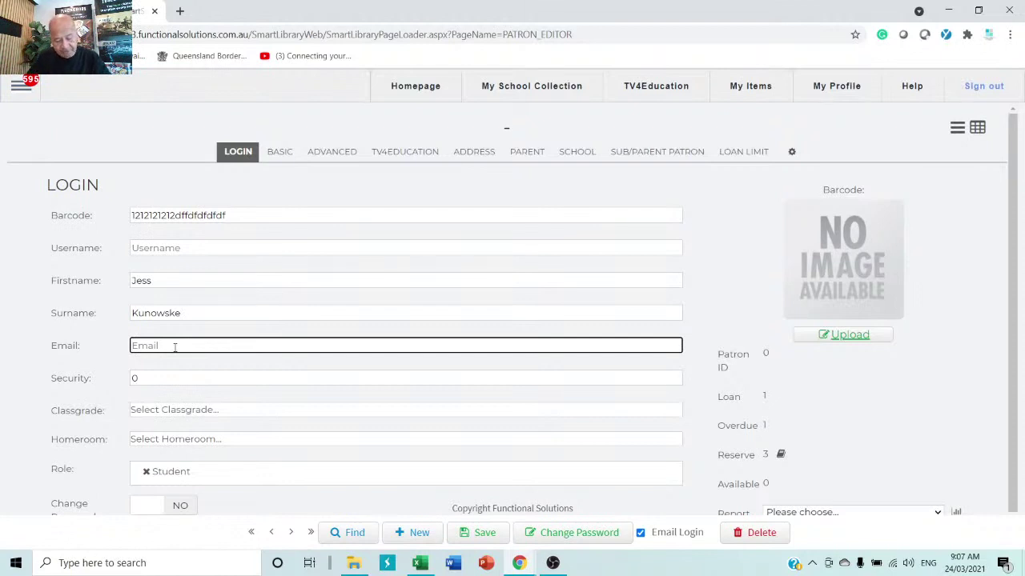
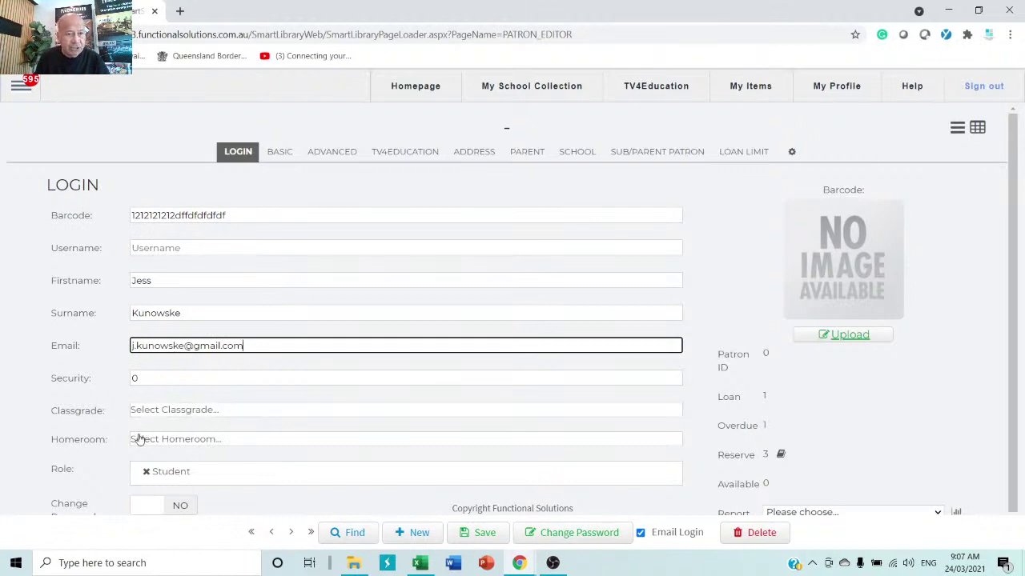
left_click(219, 417)
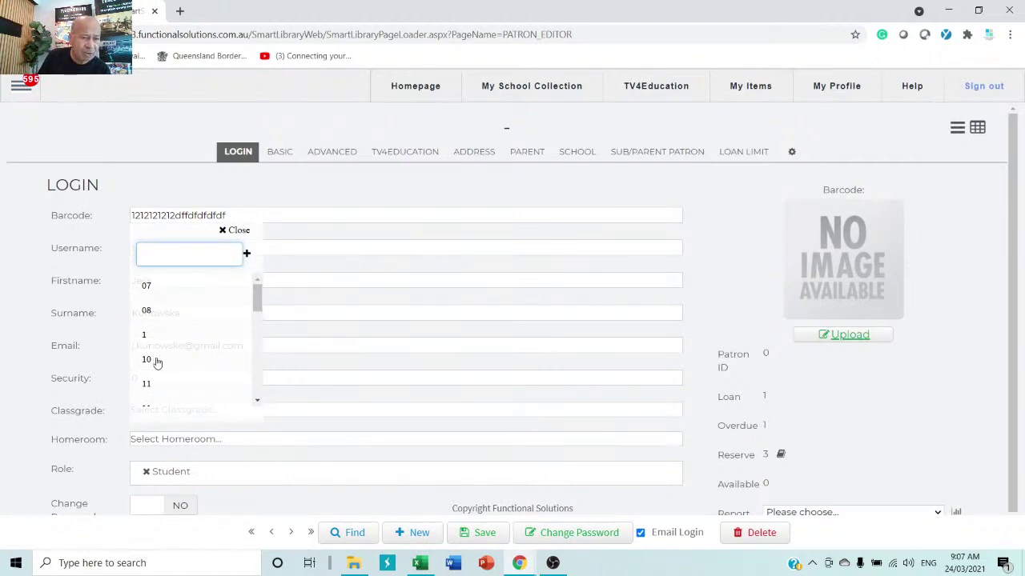
- Assign the new student class grade 07 and homeroom 07A
left_click(168, 288)
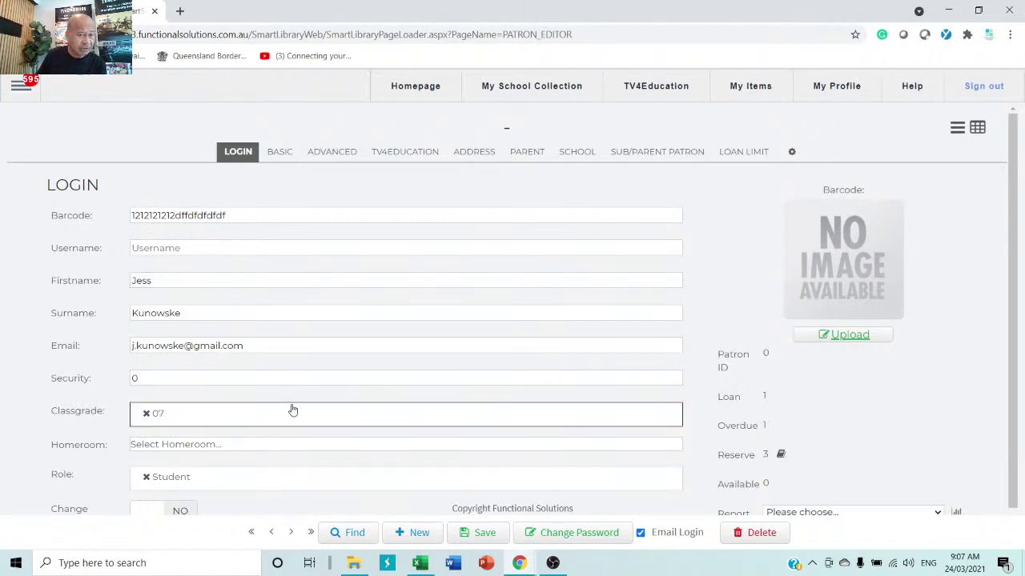
left_click(227, 450)
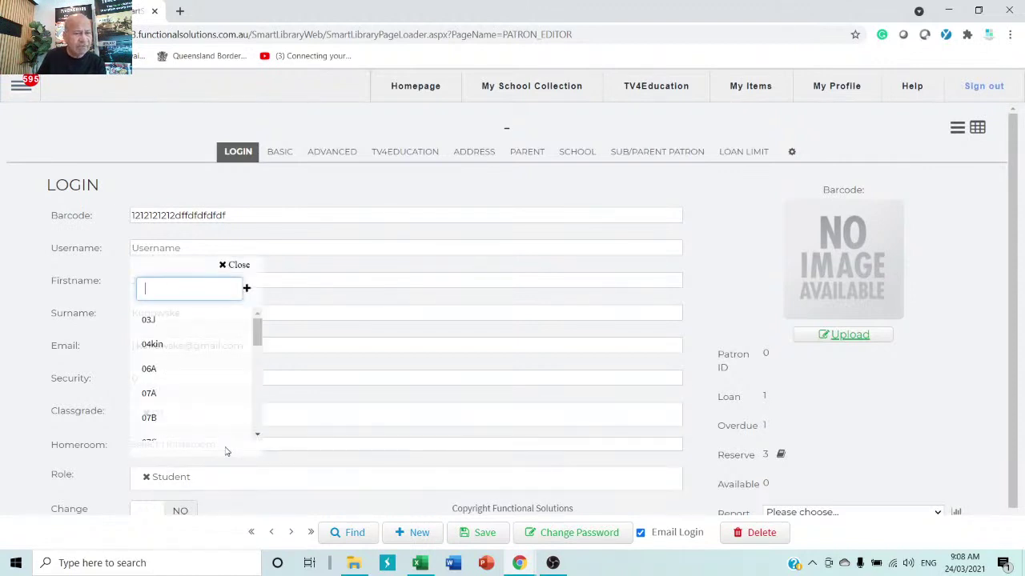
left_click(150, 394)
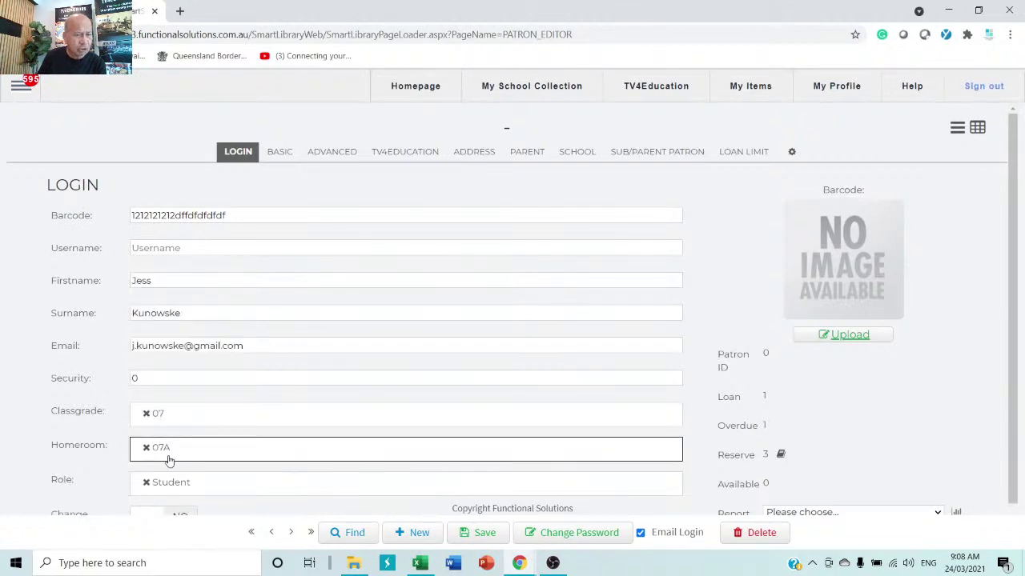
scroll(325, 407, "down", 1)
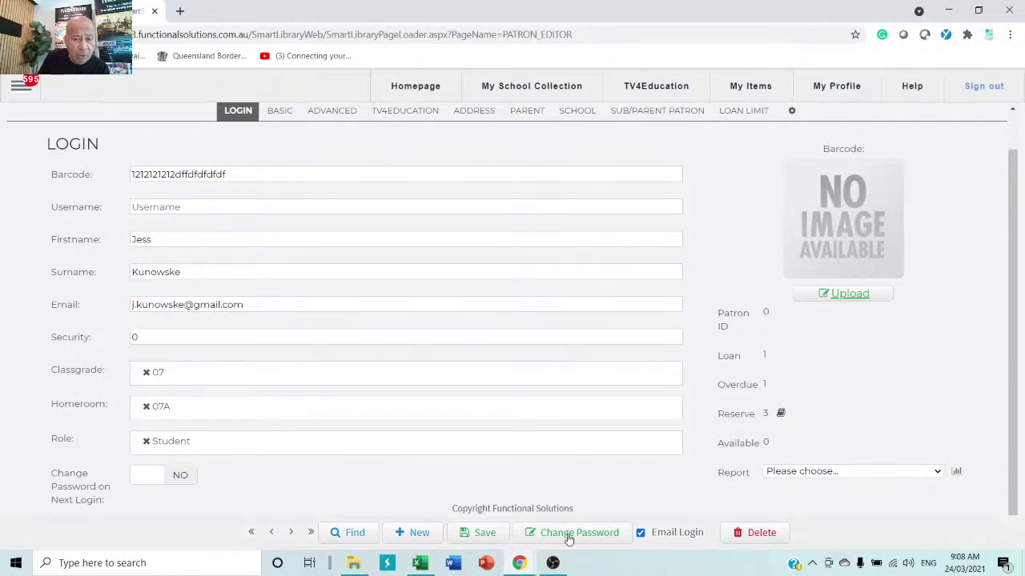
- Save the new student patron, accepting the system-generated random password
left_click(481, 538)
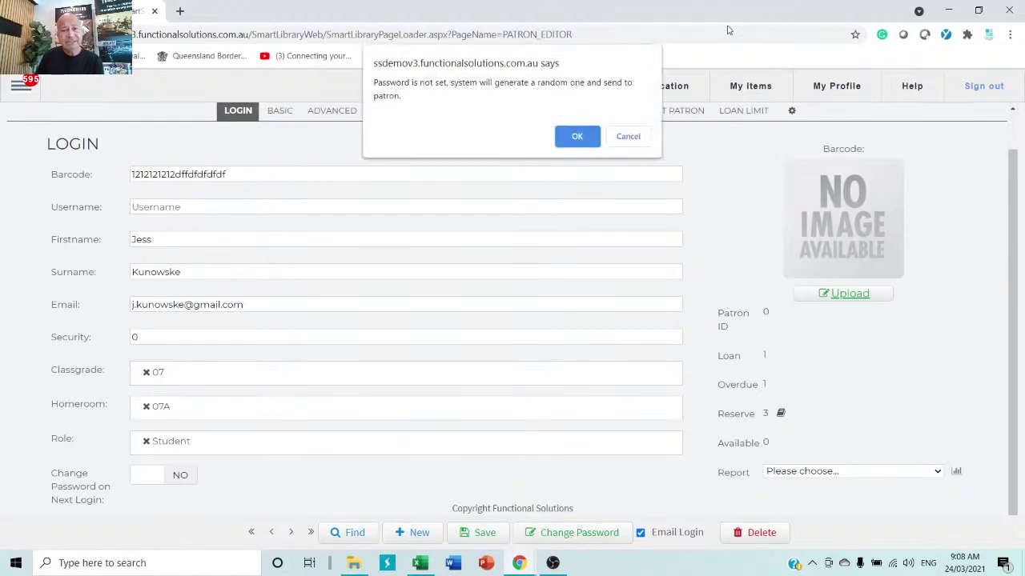
left_click(577, 137)
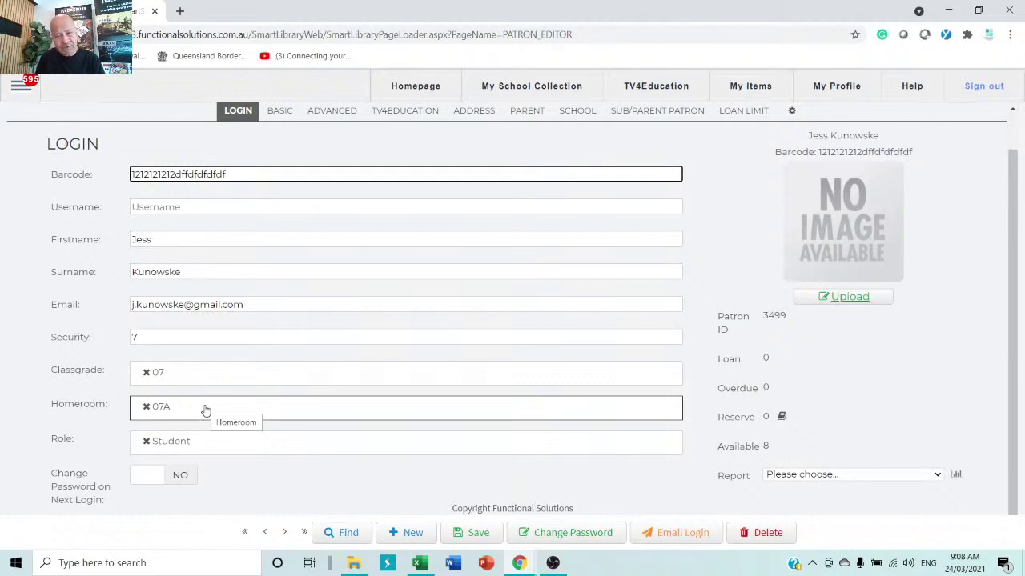
- Change the student's password to a new one, entered and validated twice
left_click(562, 532)
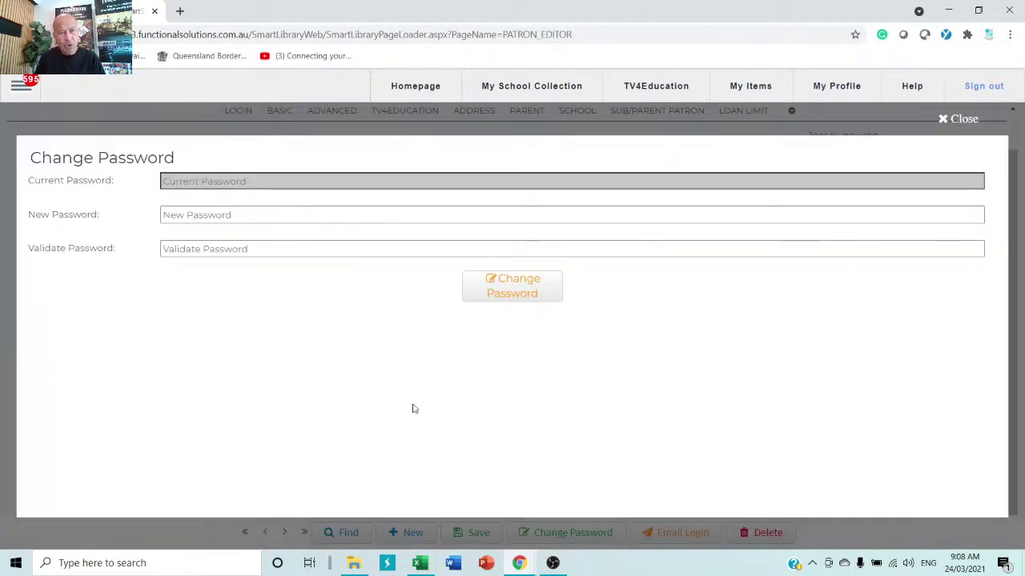
left_click(303, 218)
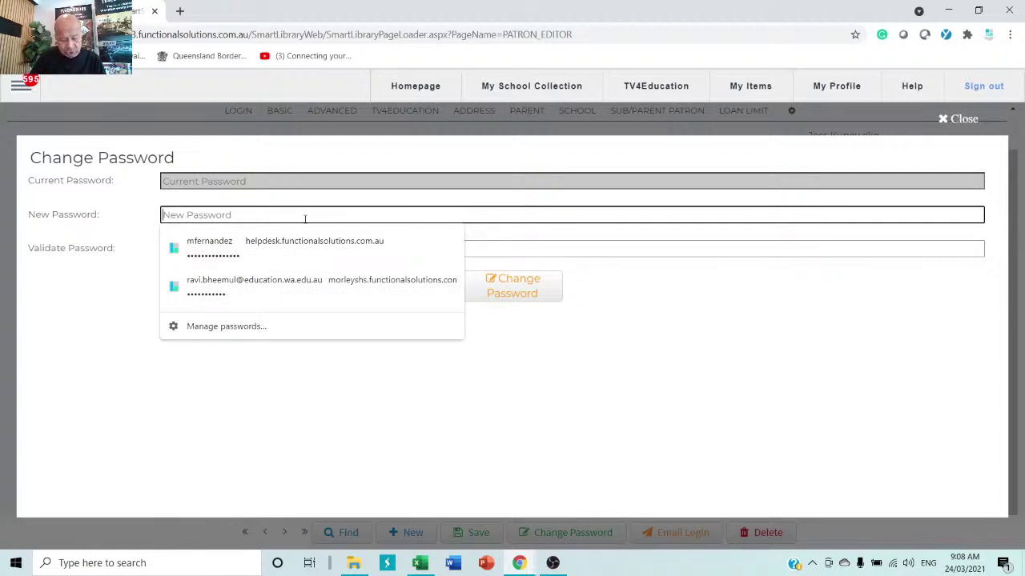
type("••••••")
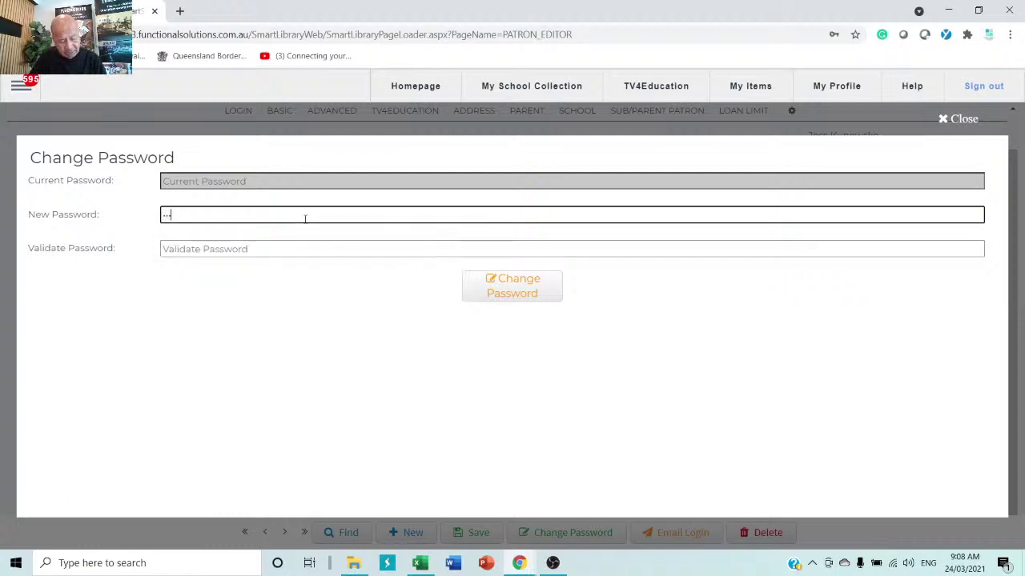
type("••")
key("Tab")
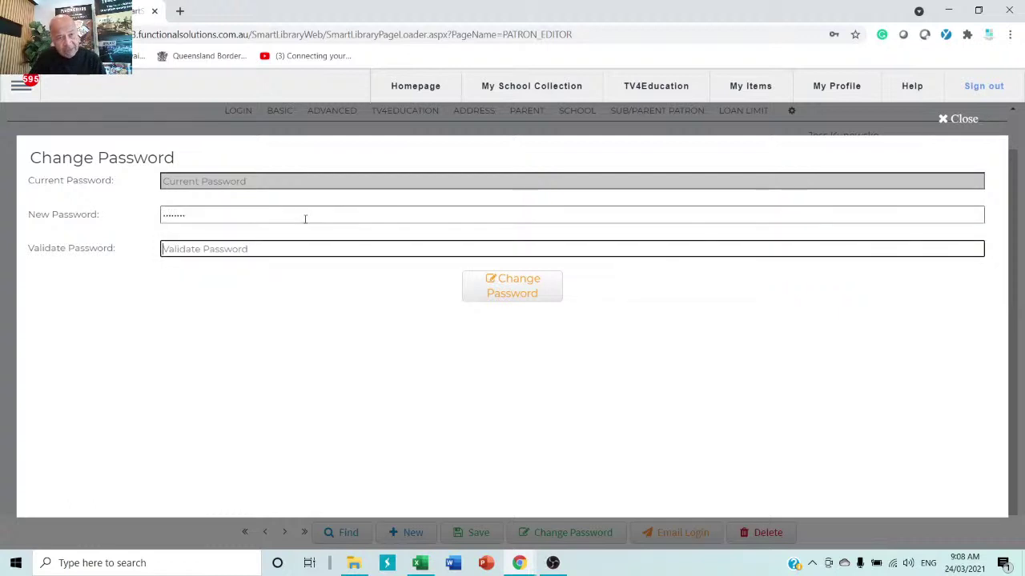
type("••••••")
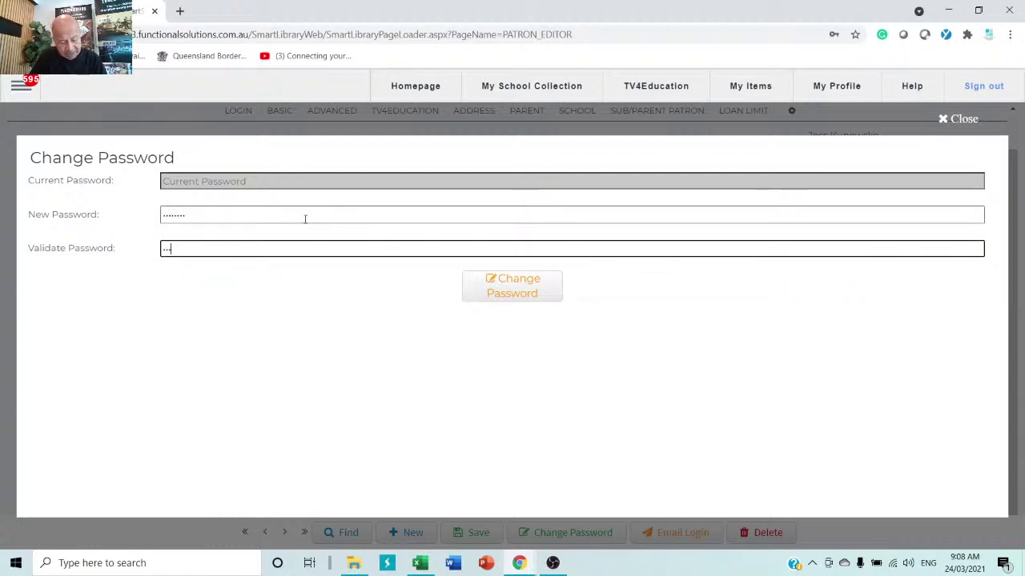
type("••")
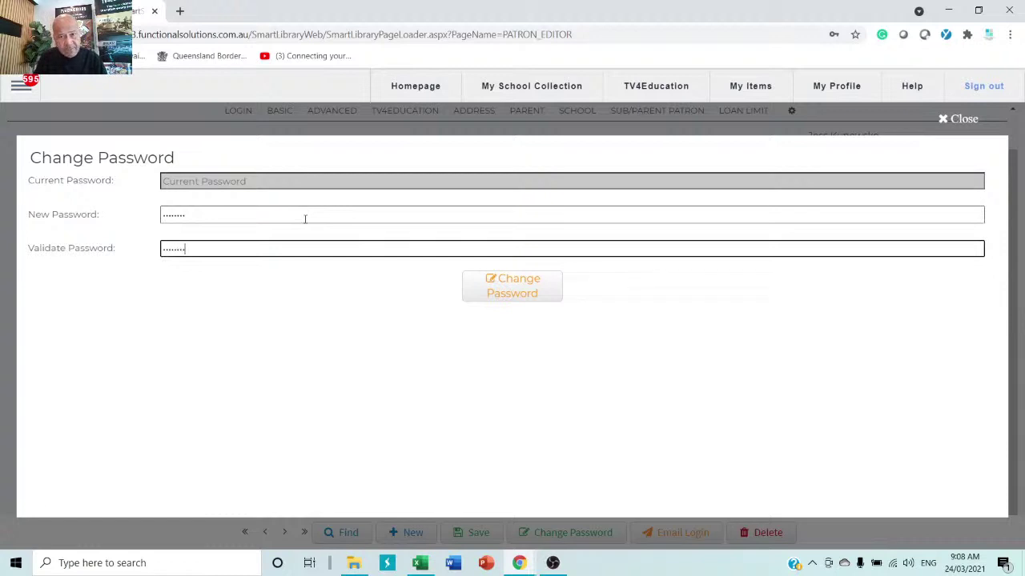
left_click(536, 296)
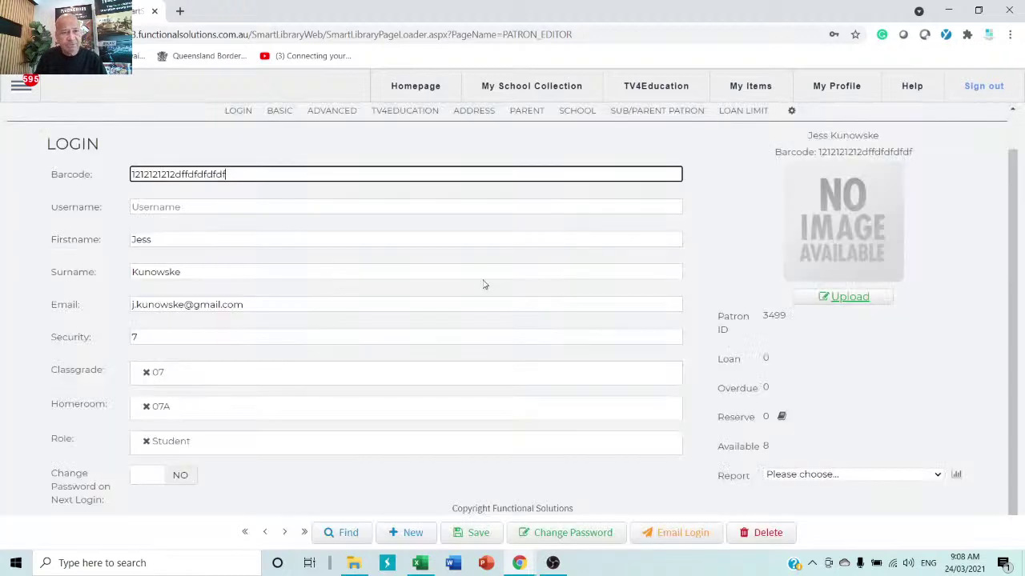
- Switch the student's Change Password on Next Login toggle to YES
left_click(334, 330)
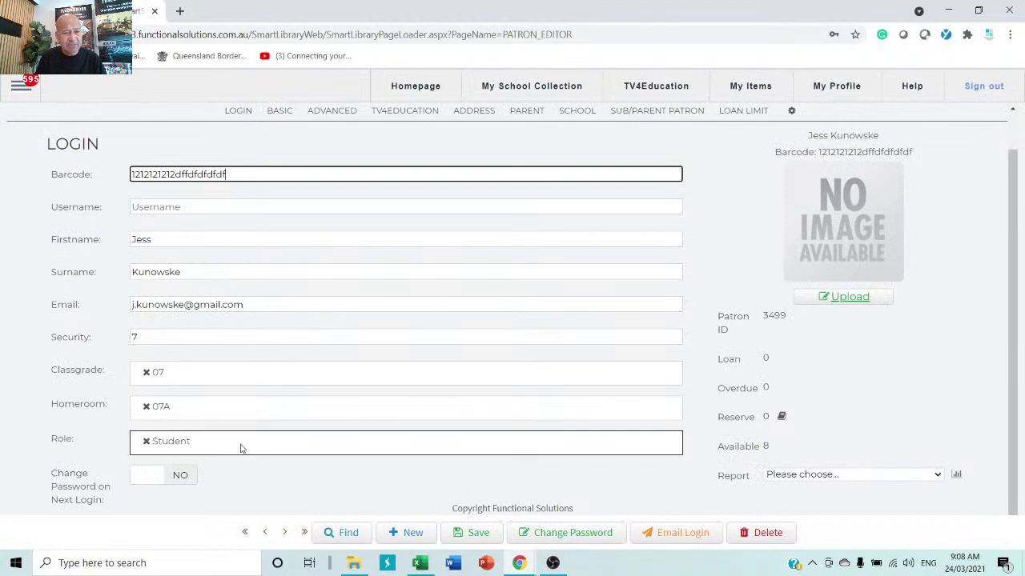
left_click(178, 475)
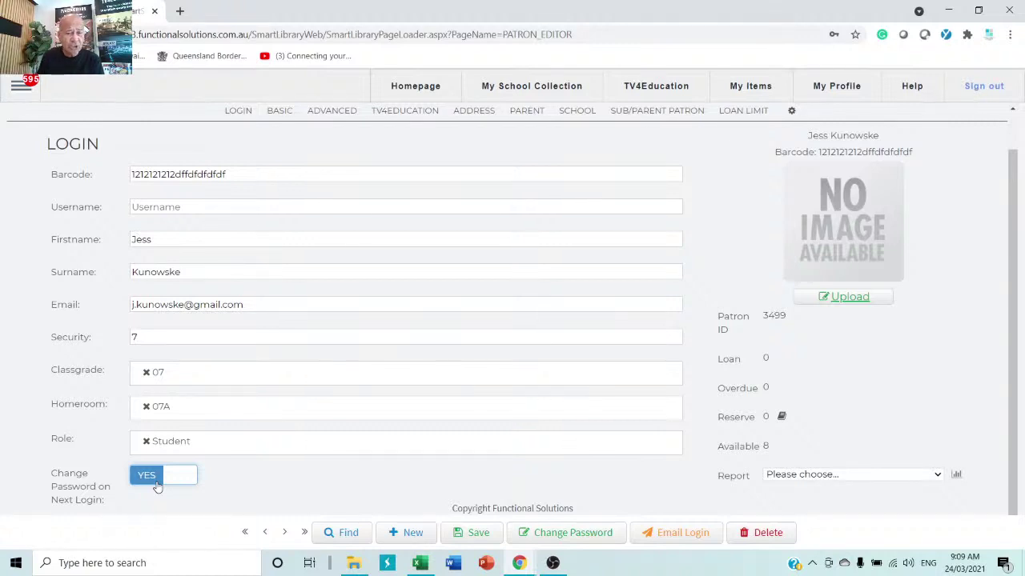
- Search patrons for 'jess', reopen the student's record and its Change Password form
left_click(348, 533)
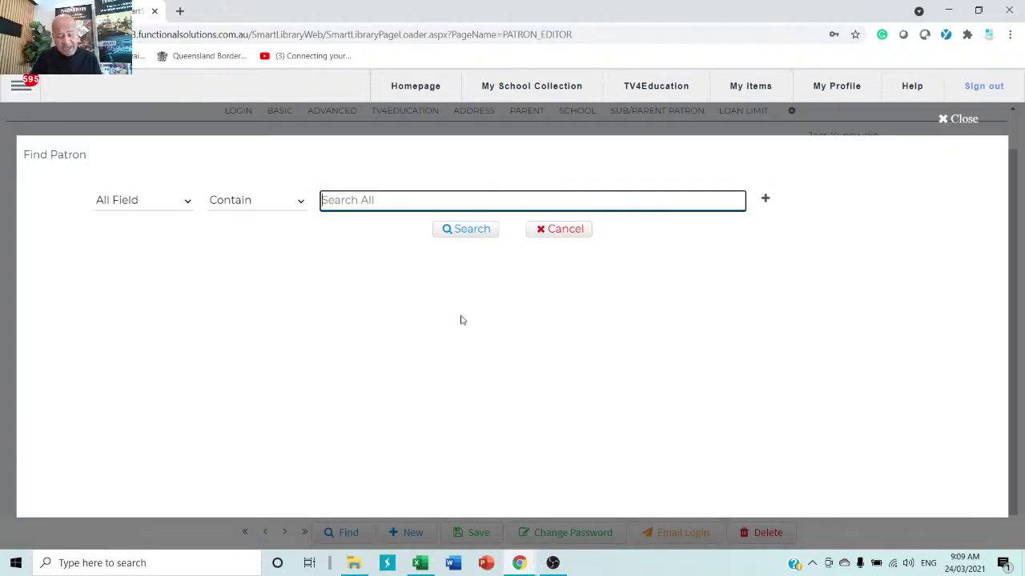
type("jess")
key("Return")
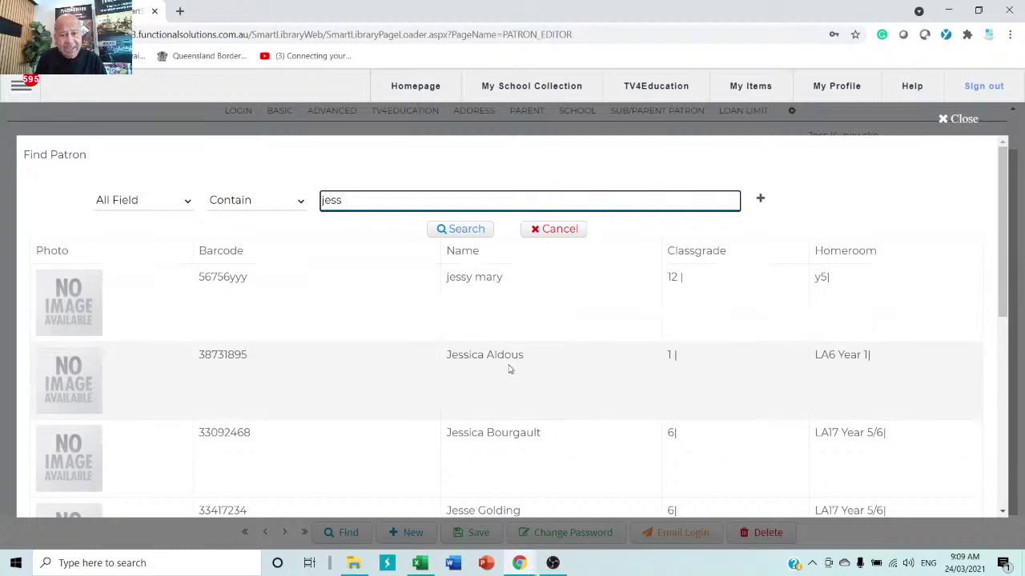
scroll(511, 369, "down", 2)
scroll(510, 369, "down", 5)
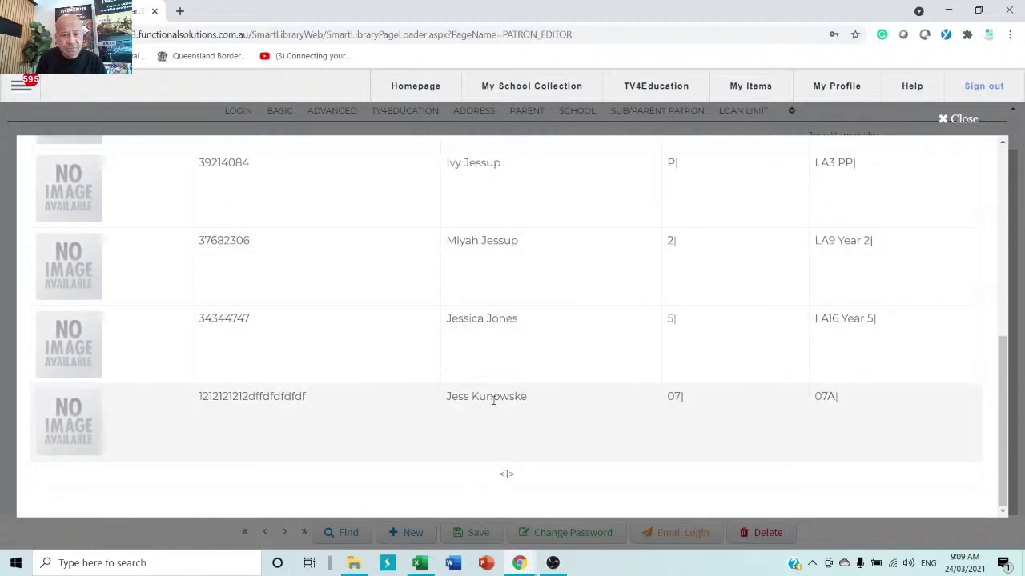
left_click(497, 398)
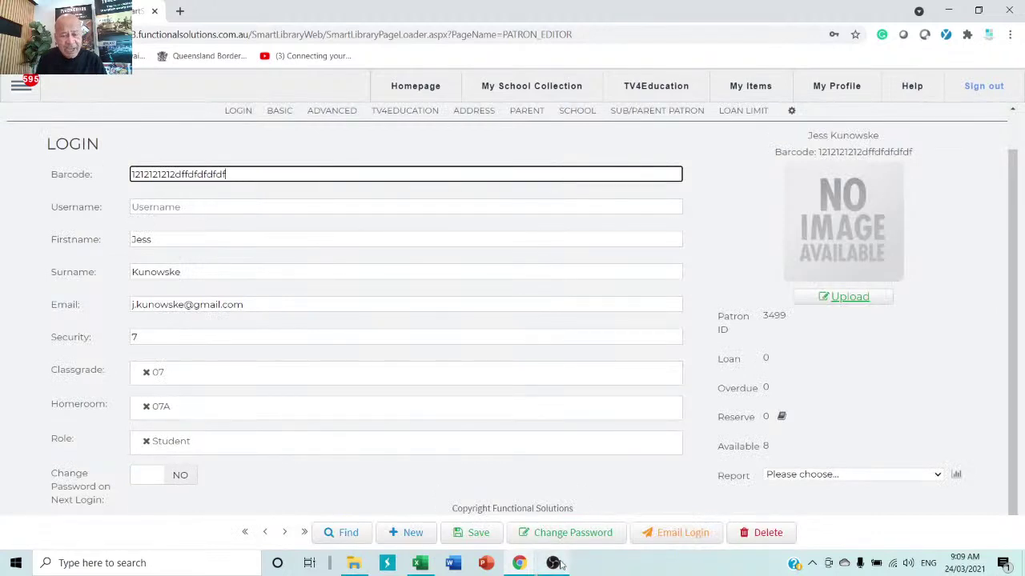
left_click(571, 533)
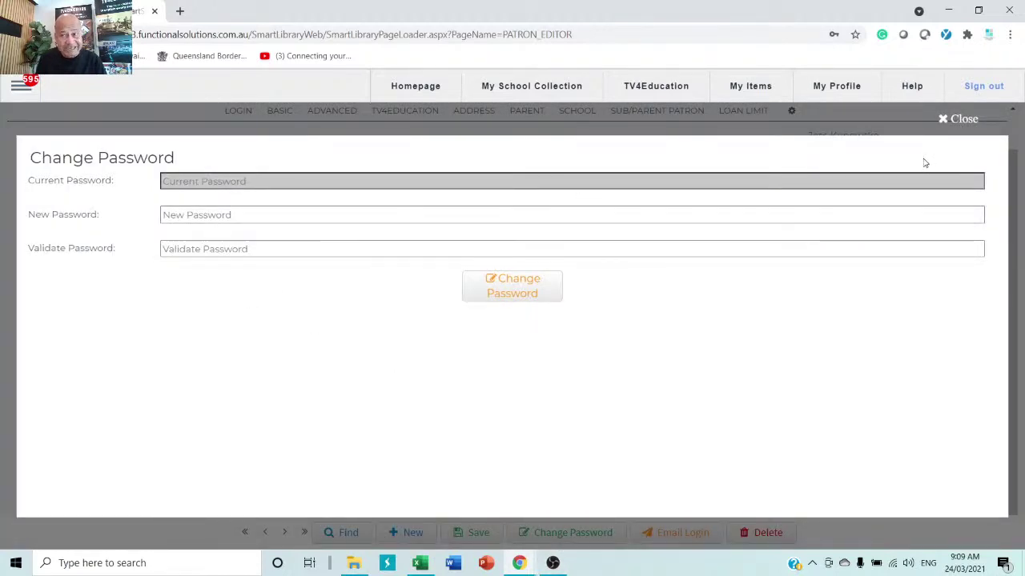
- Close the Change Password form, set Change Password on Next Login to YES, and save
left_click(965, 120)
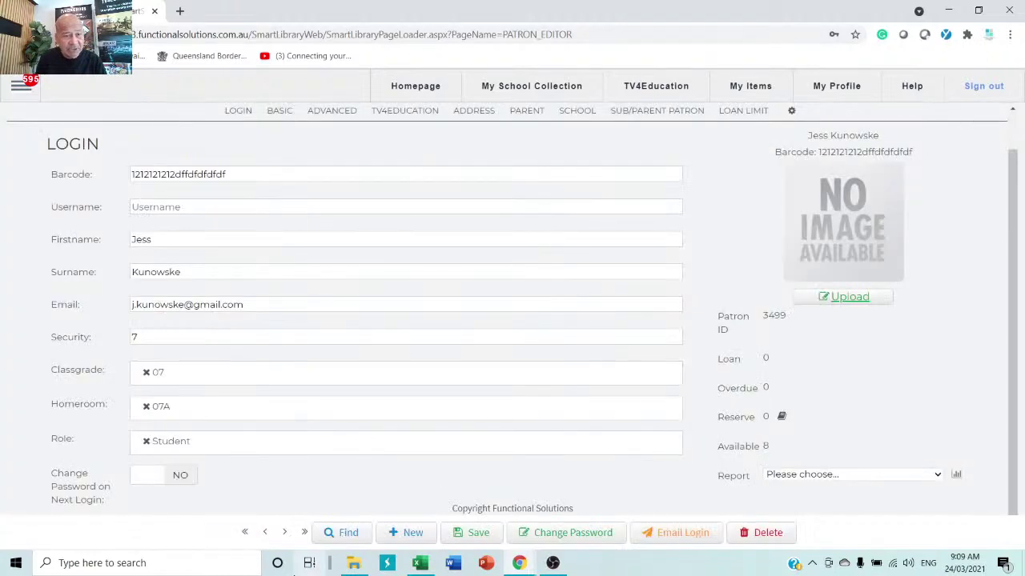
left_click(187, 479)
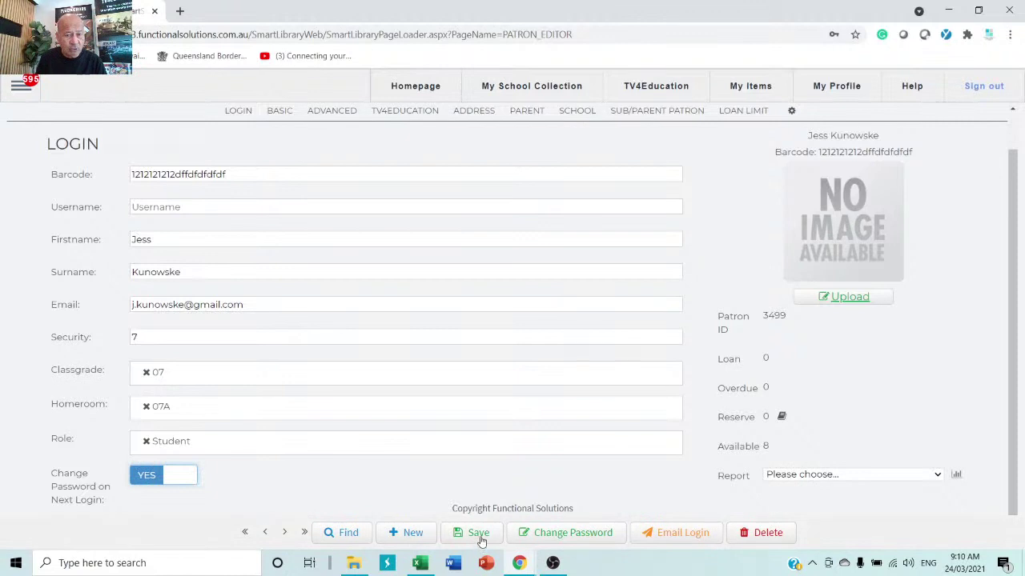
left_click(478, 534)
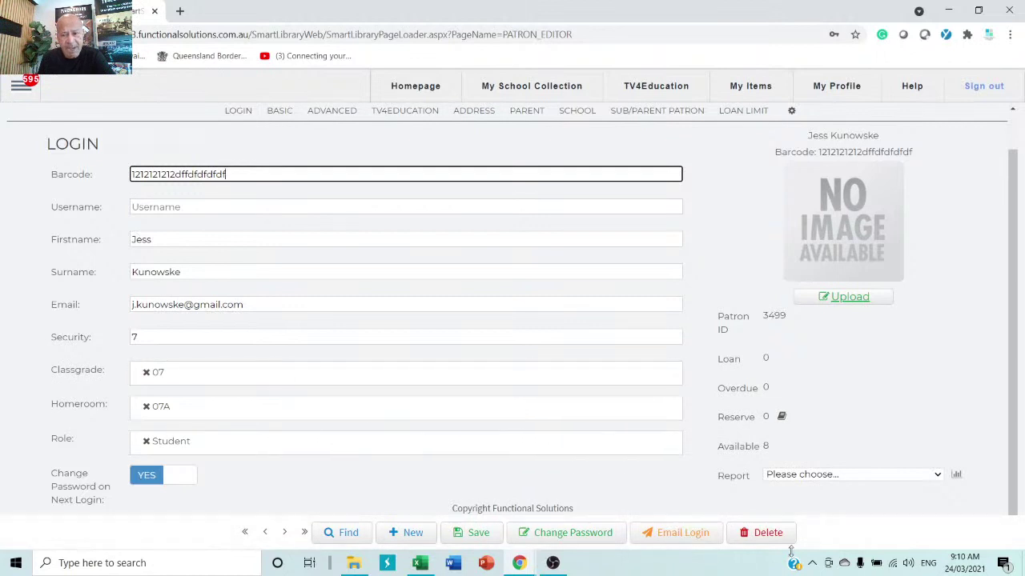
- Delete the student patron and return to patron management
left_click(770, 538)
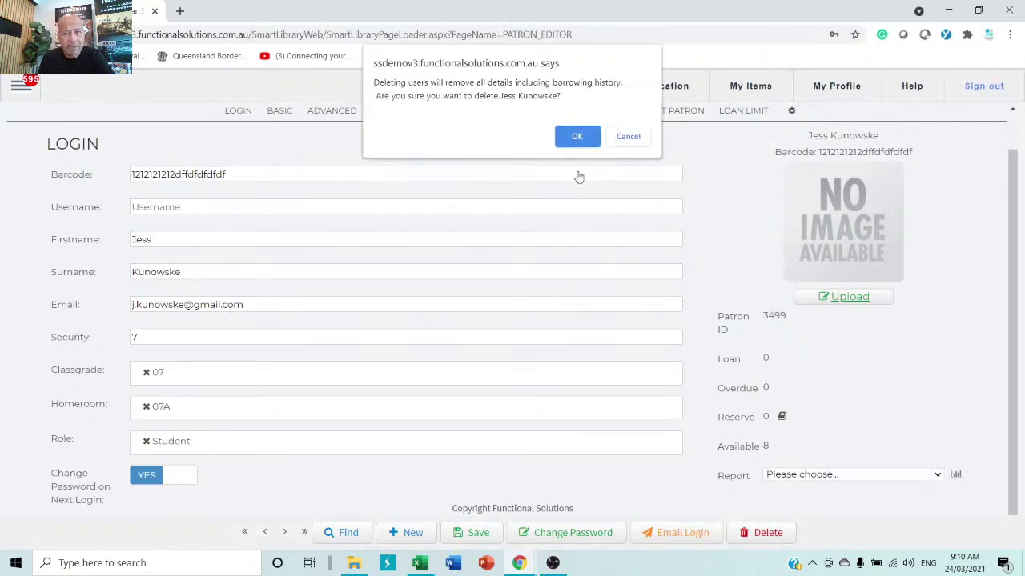
left_click(575, 138)
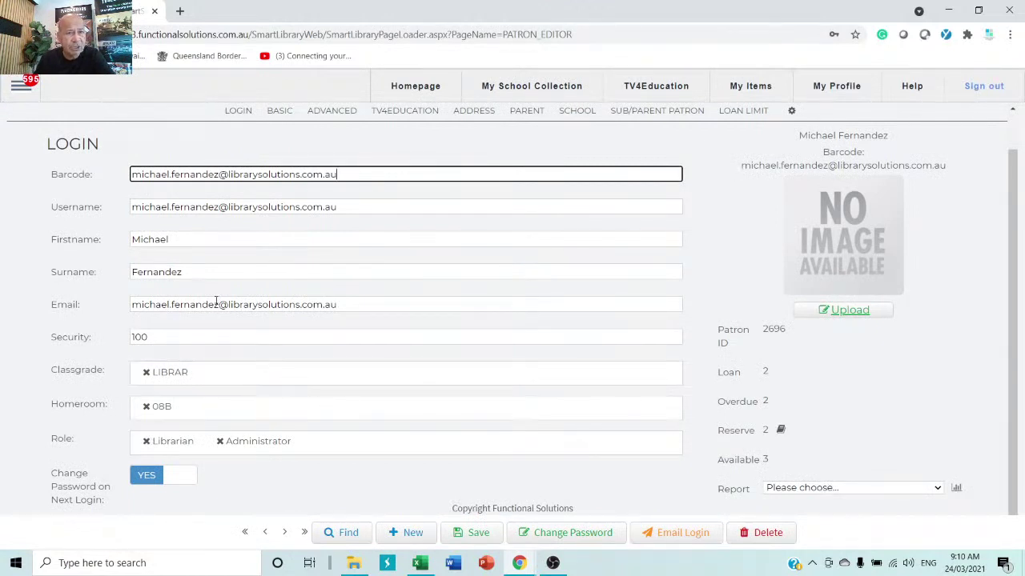
left_click(19, 90)
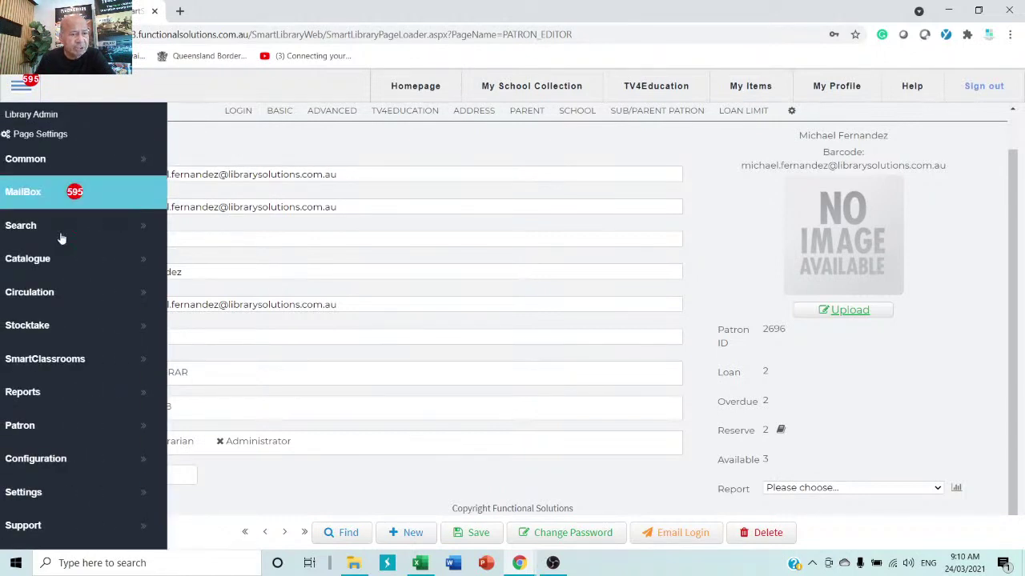
mouse_move(42, 427)
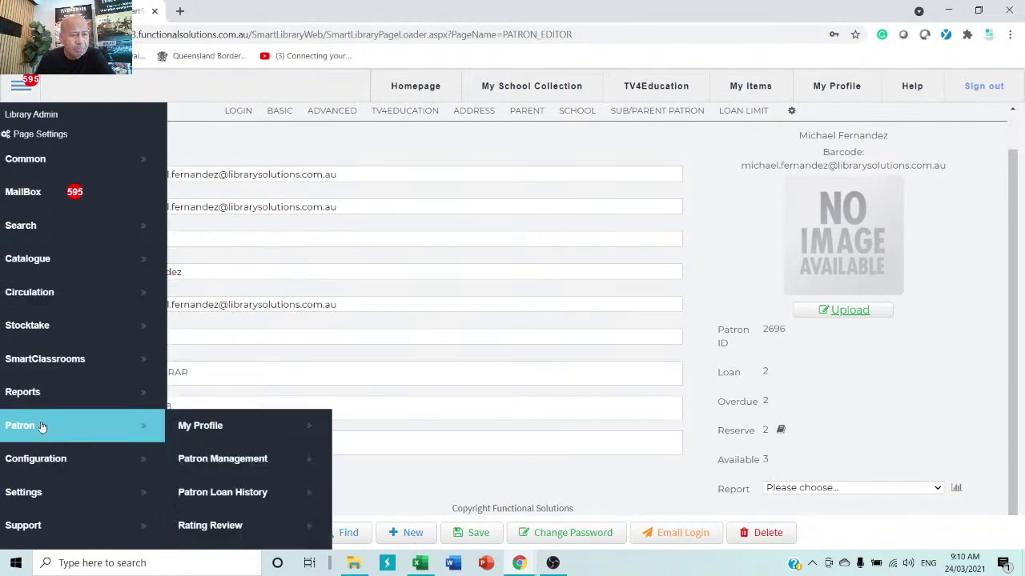
left_click(218, 461)
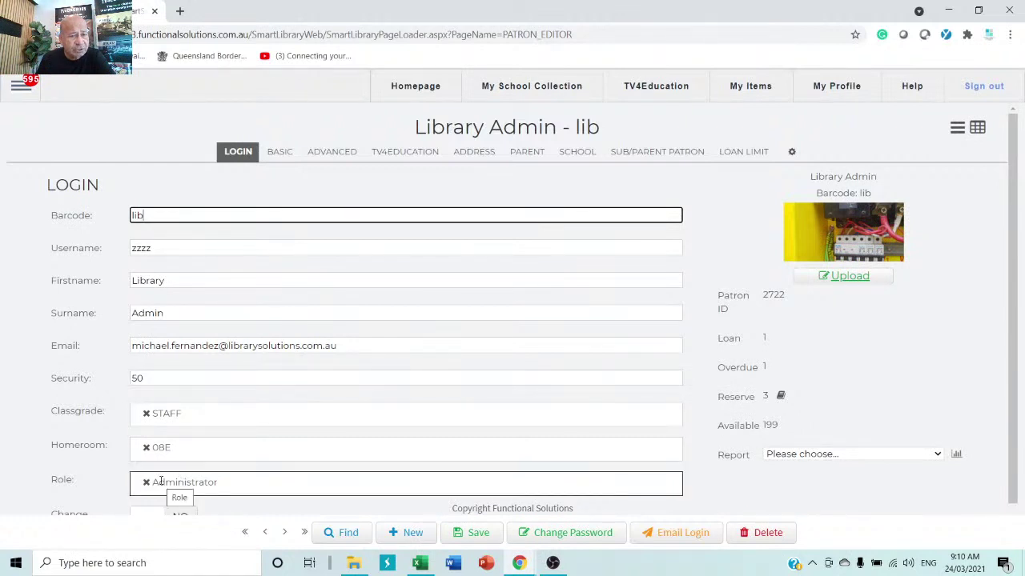
- Step forward through patron records to the classgrade 12, homeroom 14B student
left_click(284, 533)
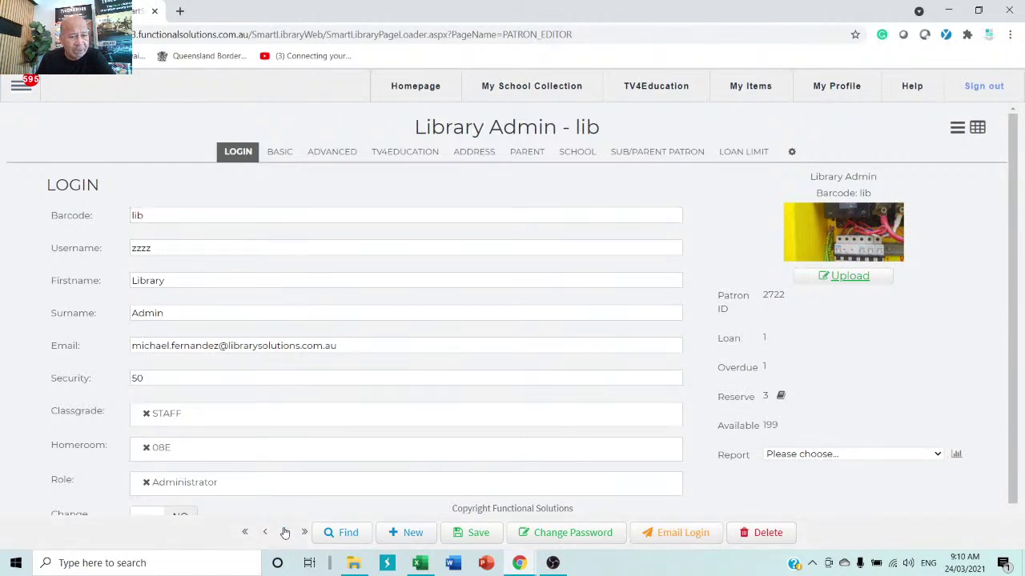
left_click(284, 533)
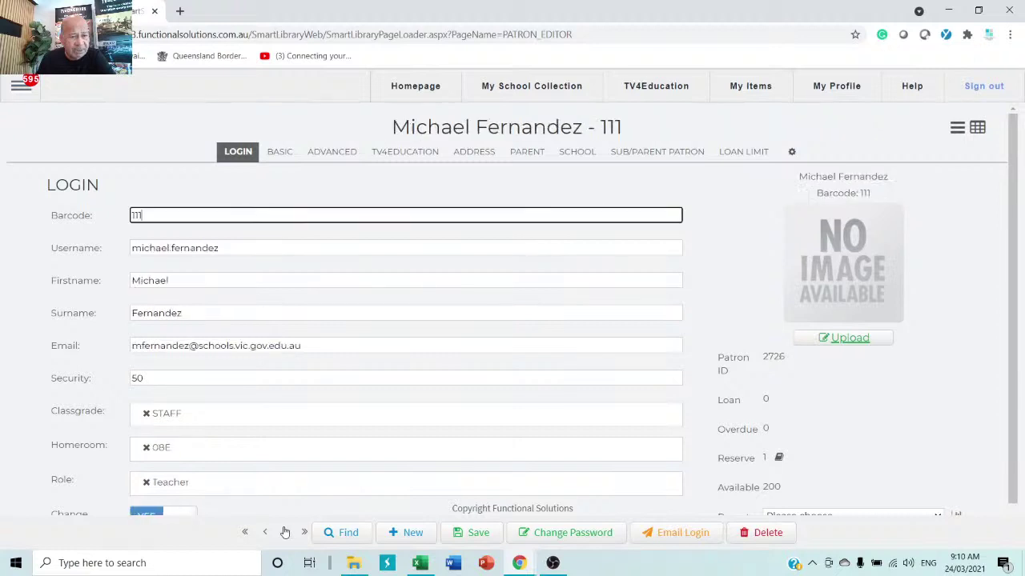
left_click(284, 533)
left_click(284, 533)
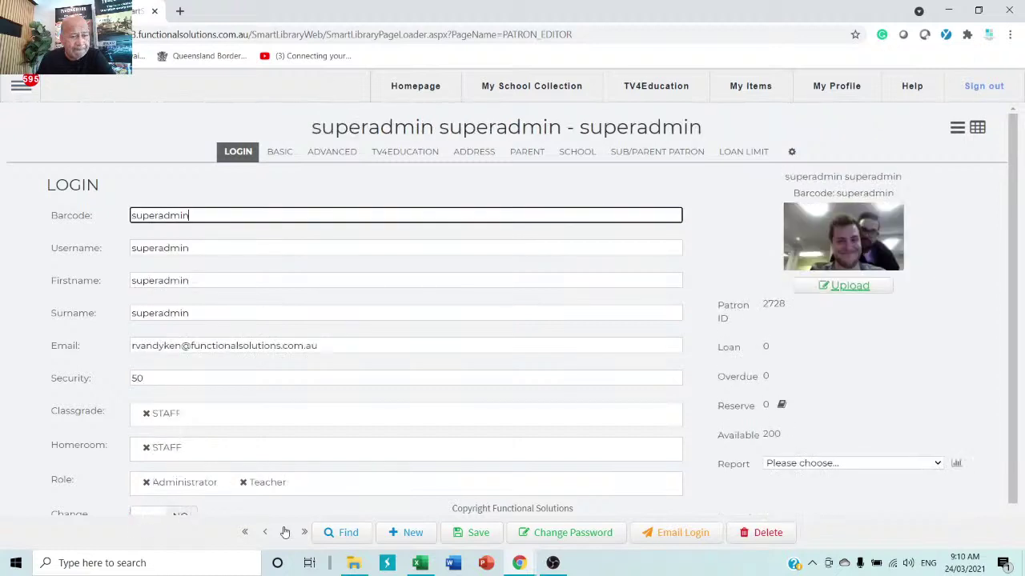
left_click(284, 533)
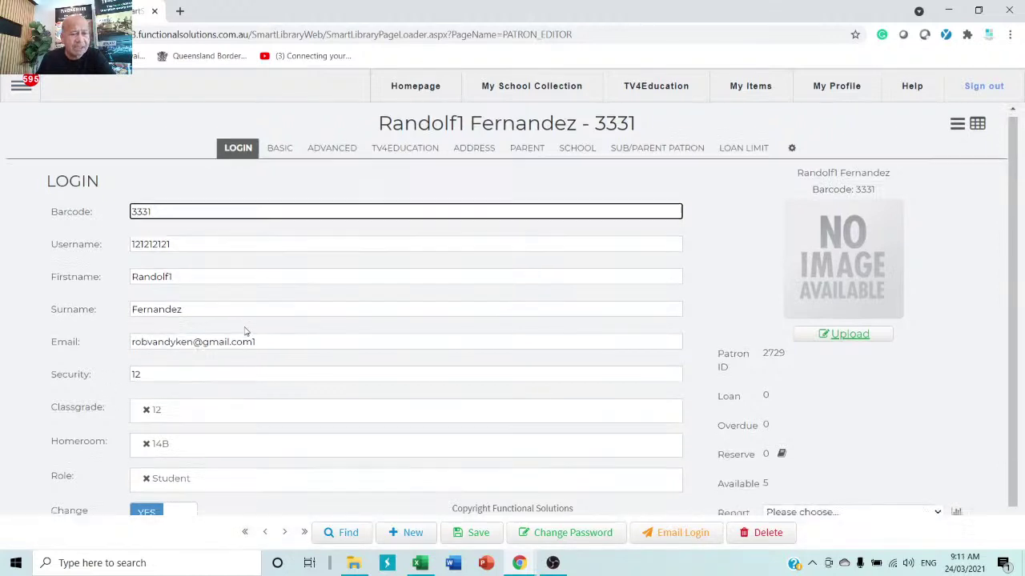
- Remove the Student role from the patron
scroll(245, 332, "down", 1)
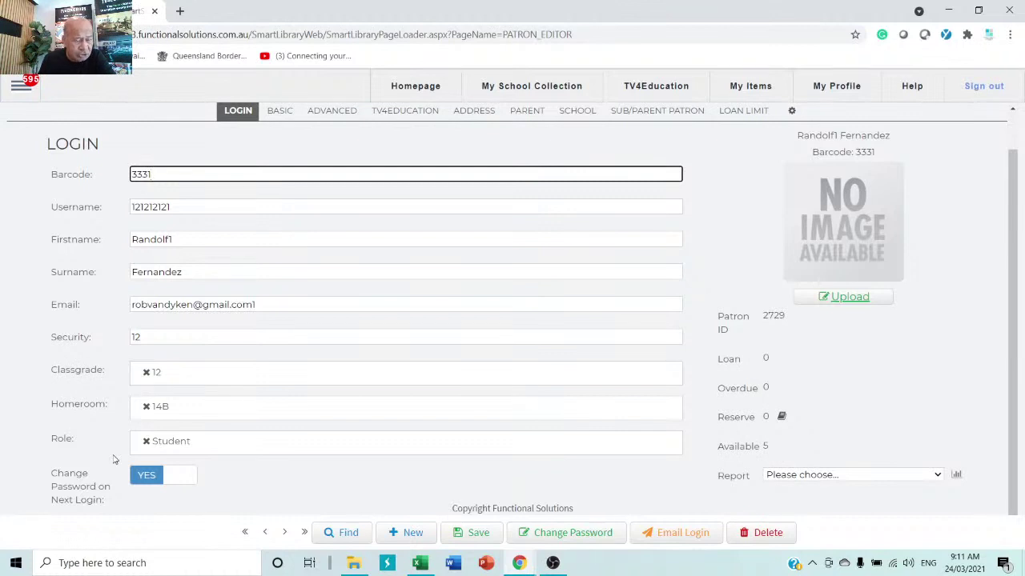
left_click(147, 442)
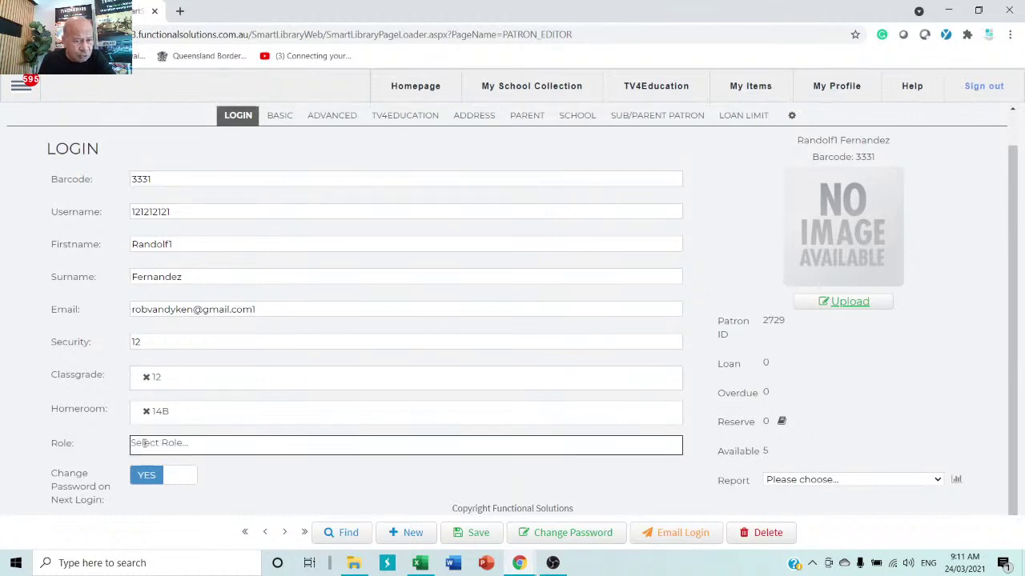
left_click(217, 474)
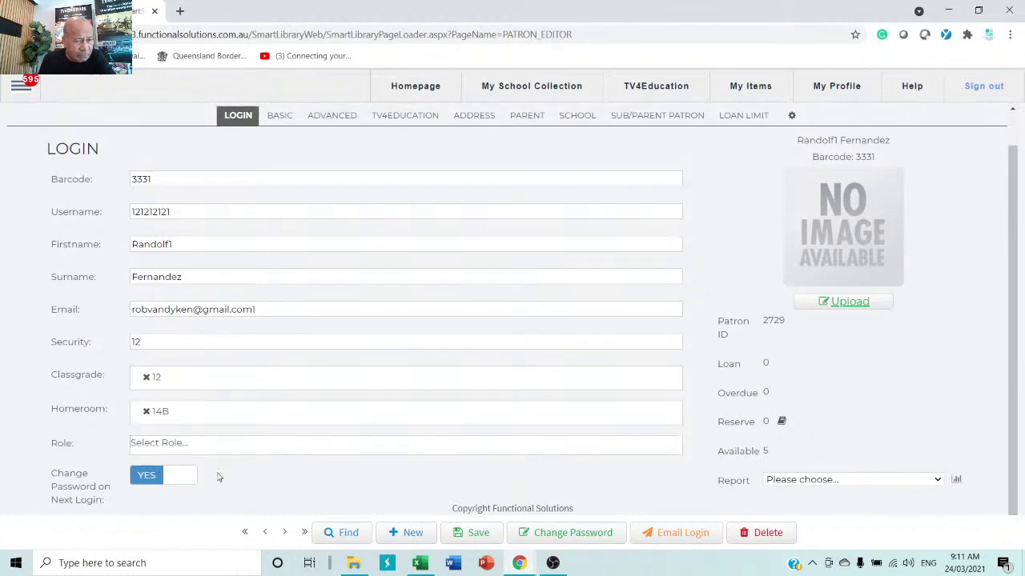
- Assign the Teacher role, then remove it again, leaving Role empty
triple_click(348, 486)
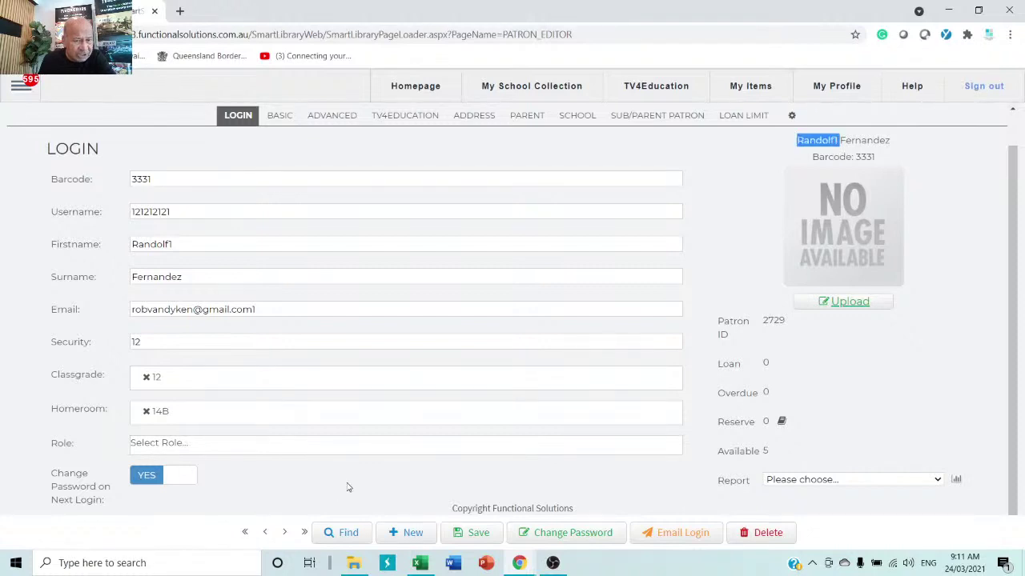
left_click(224, 453)
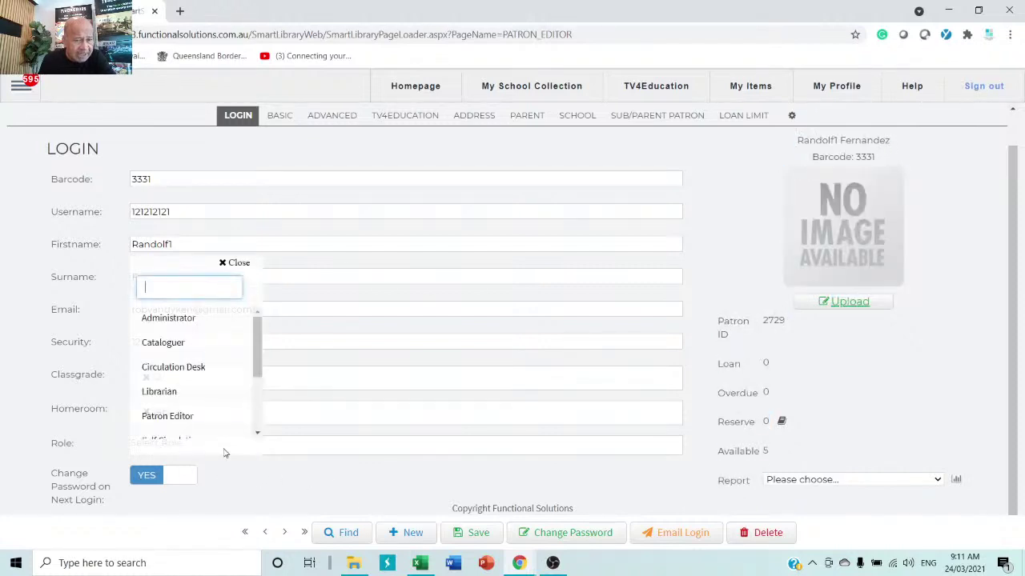
scroll(185, 407, "down", 2)
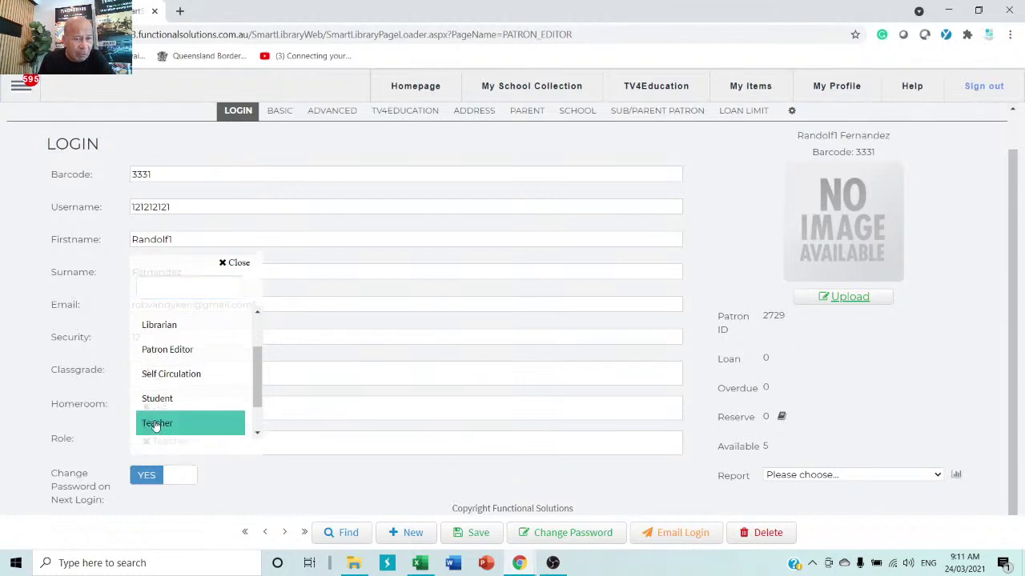
mouse_move(259, 398)
left_mouse_down()
mouse_move(261, 353)
mouse_move(266, 410)
left_mouse_up()
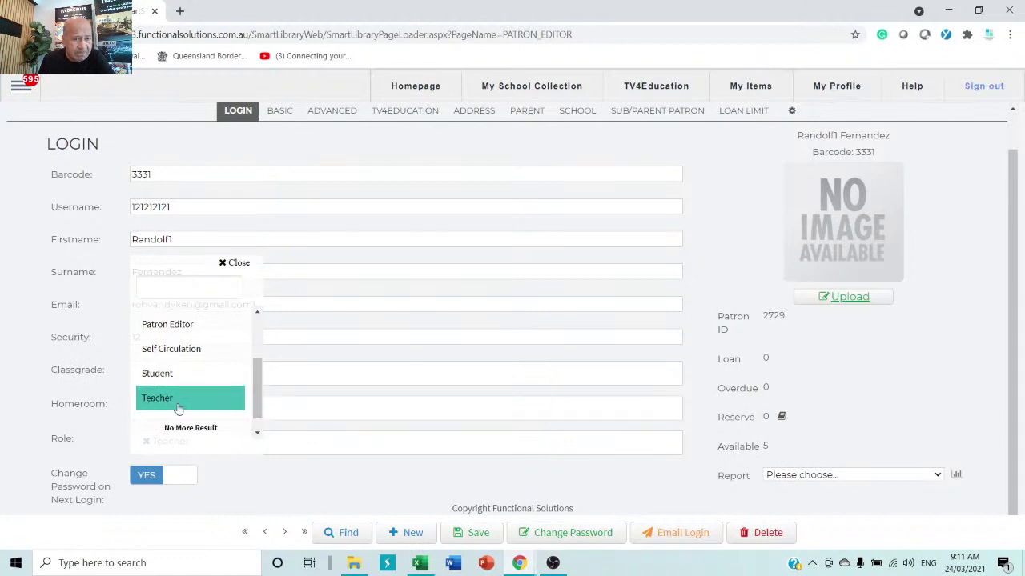
left_click(326, 486)
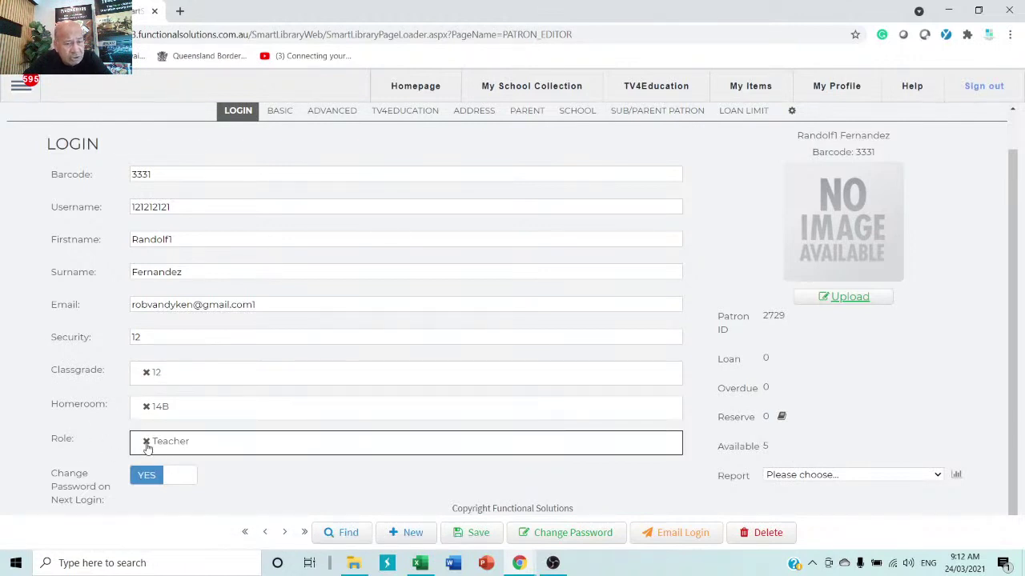
left_click(145, 441)
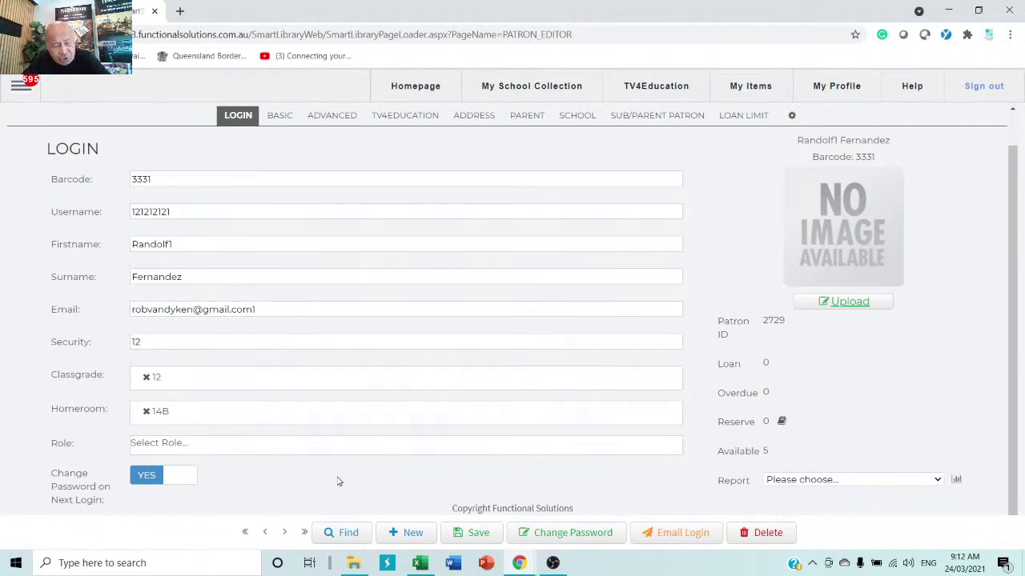
- Choose Librarian as the patron's role
left_click(301, 454)
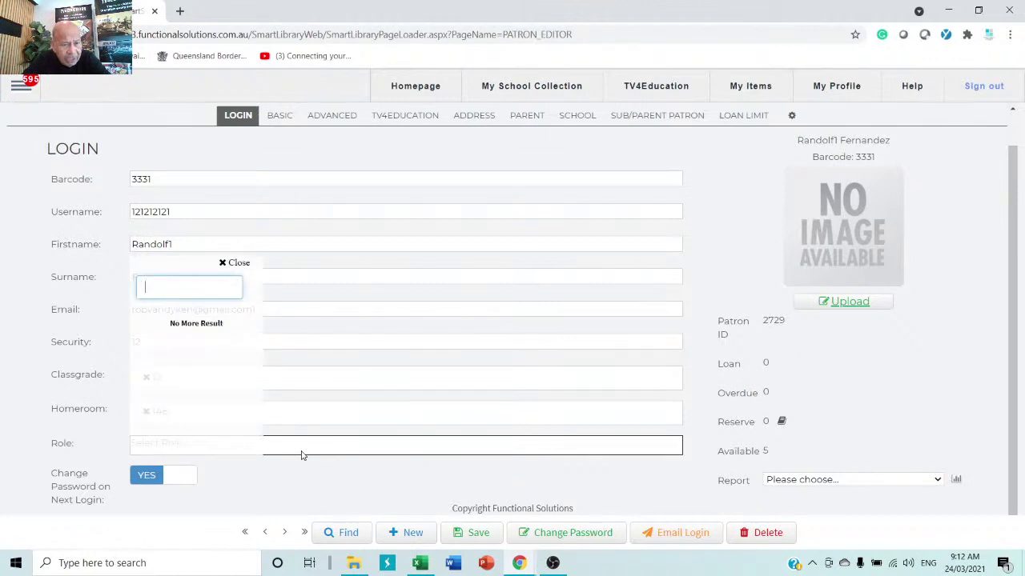
left_click(356, 485)
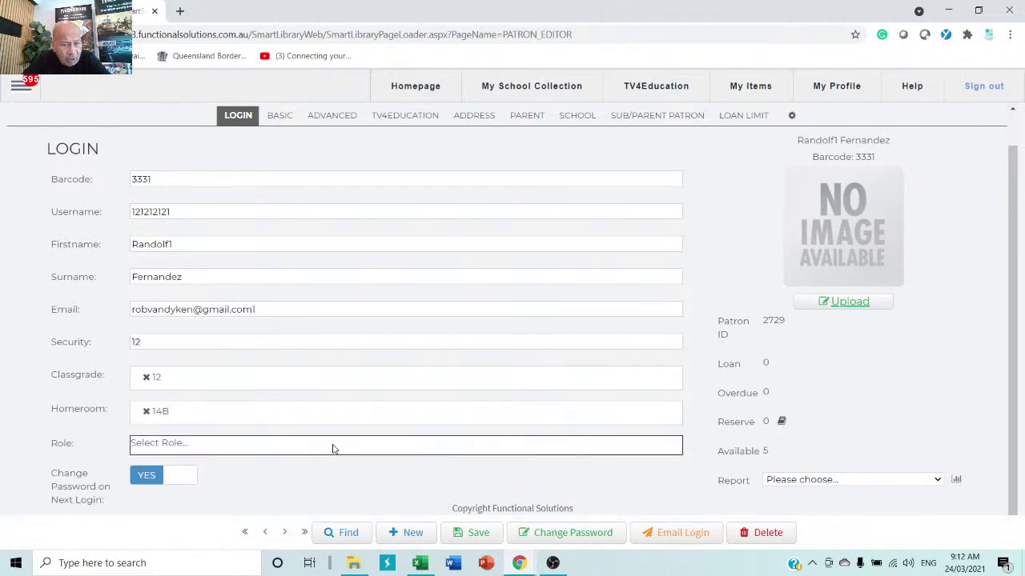
left_click(333, 449)
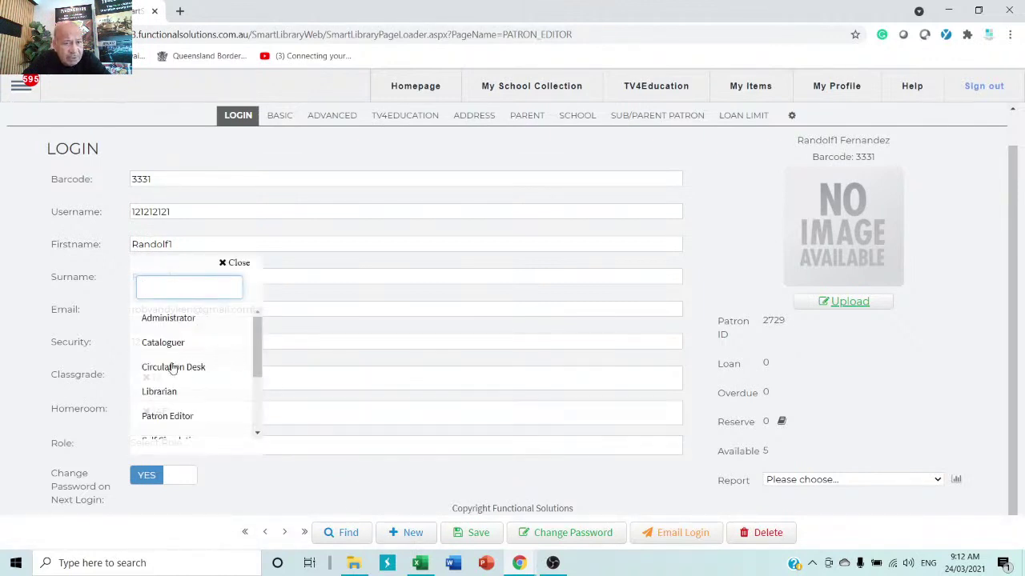
left_click(163, 395)
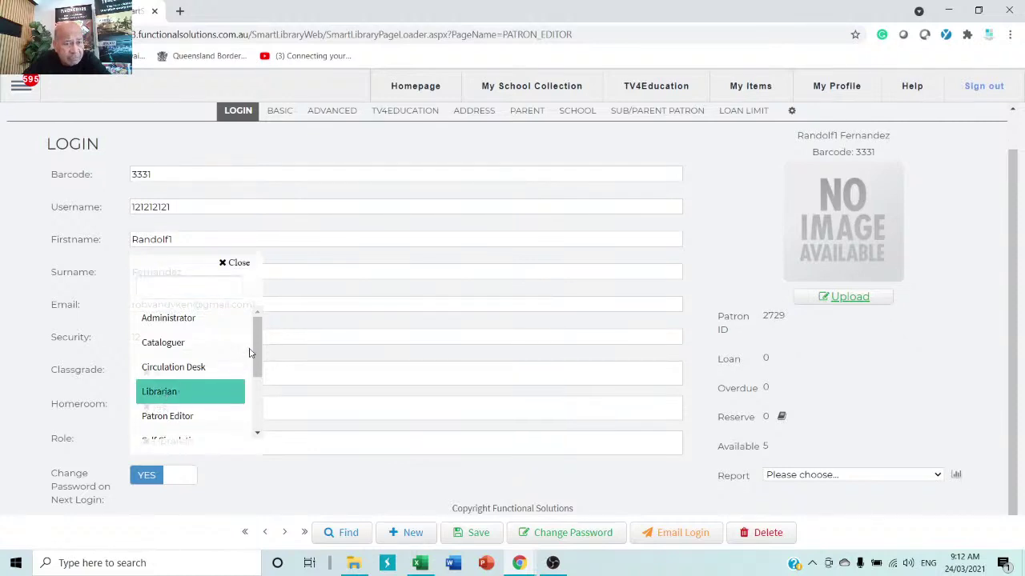
mouse_move(257, 357)
left_mouse_down()
mouse_move(256, 419)
mouse_move(268, 343)
left_mouse_up()
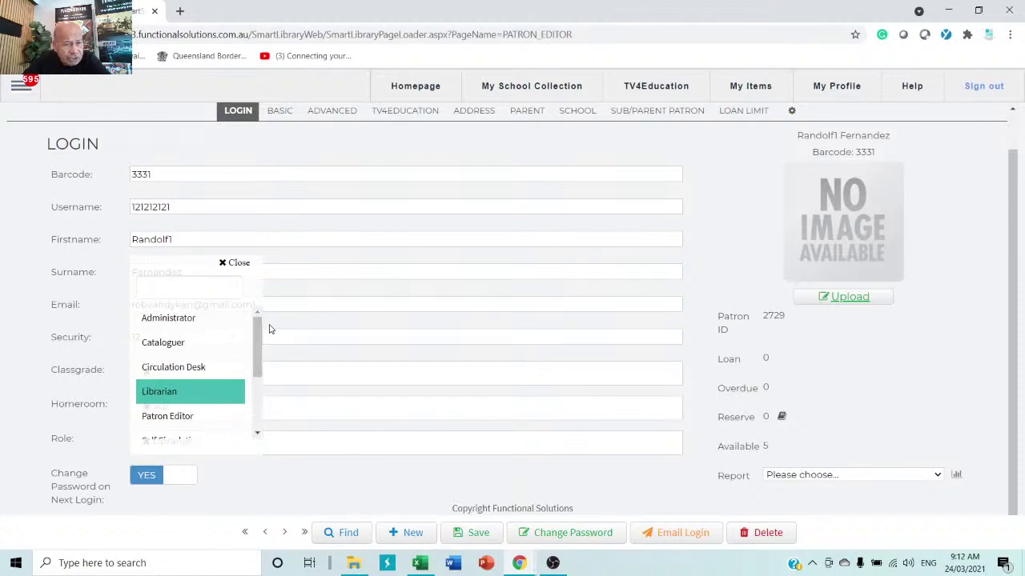
left_click(333, 478)
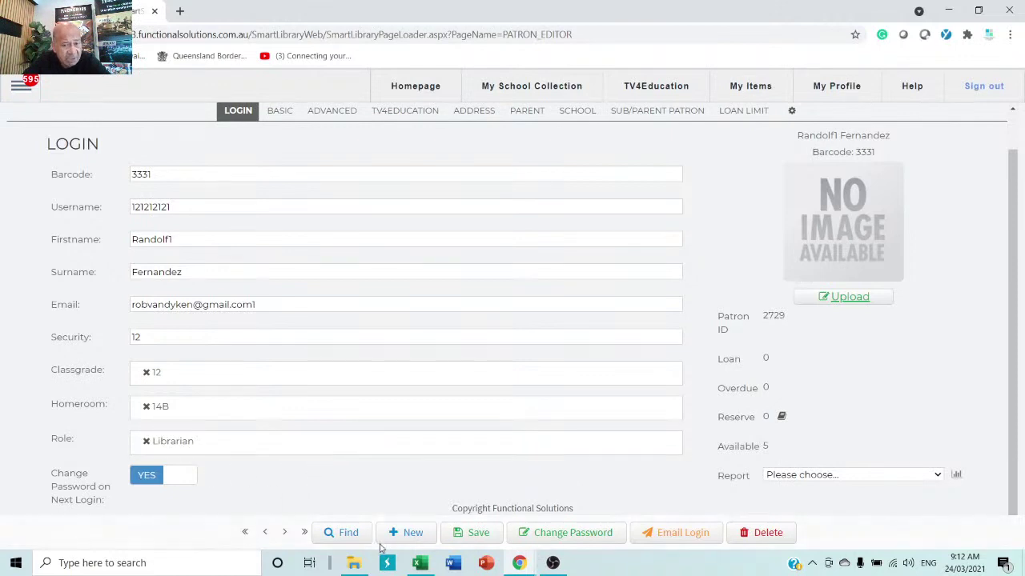
- Save the patron record and highlight the Classgrade label
left_click(486, 537)
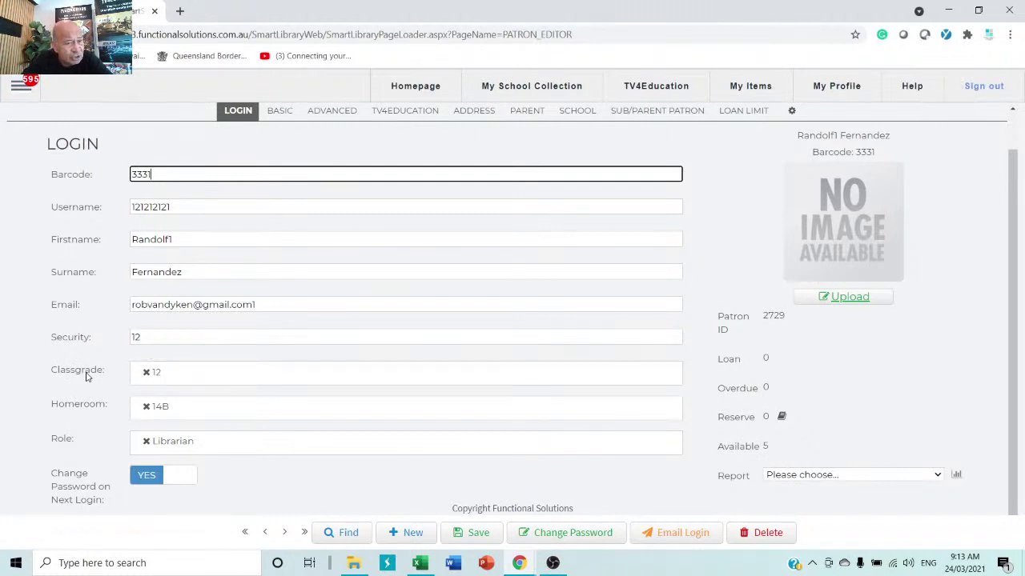
left_click(113, 377)
left_click_drag(113, 377, 50, 377)
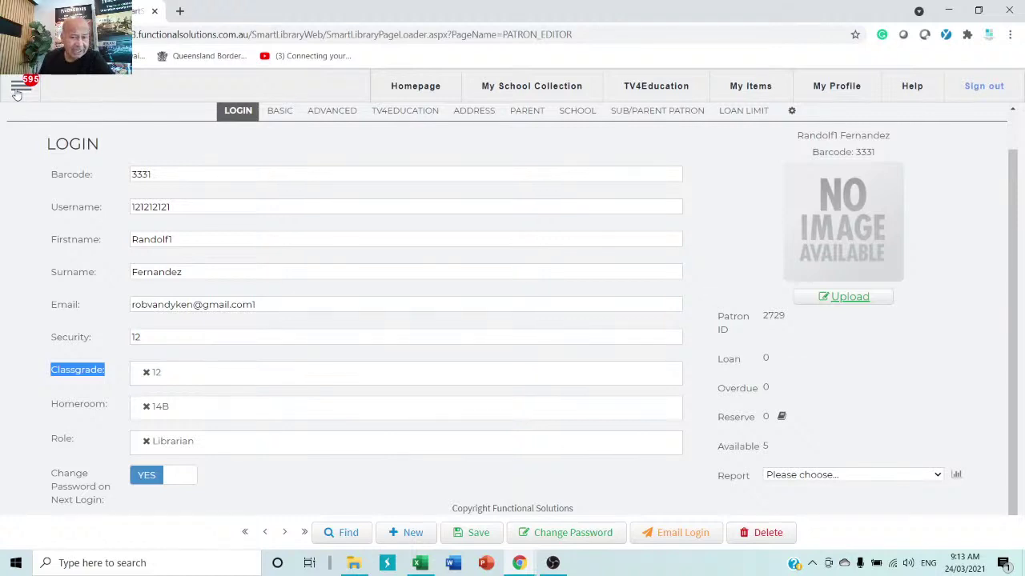
- Open the Authority Editor from Configuration and show the Classgrade entries
left_click(17, 92)
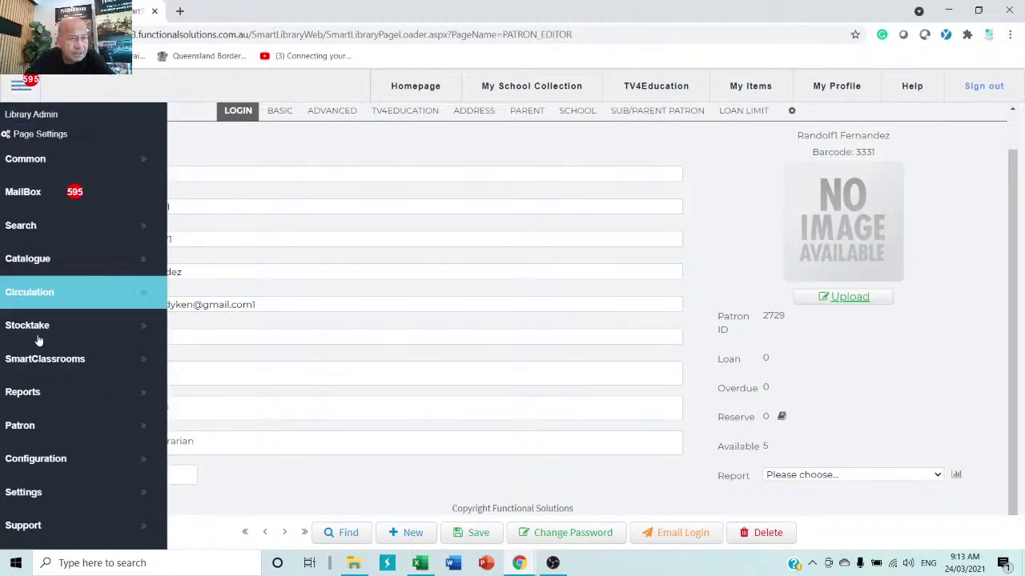
left_click(70, 464)
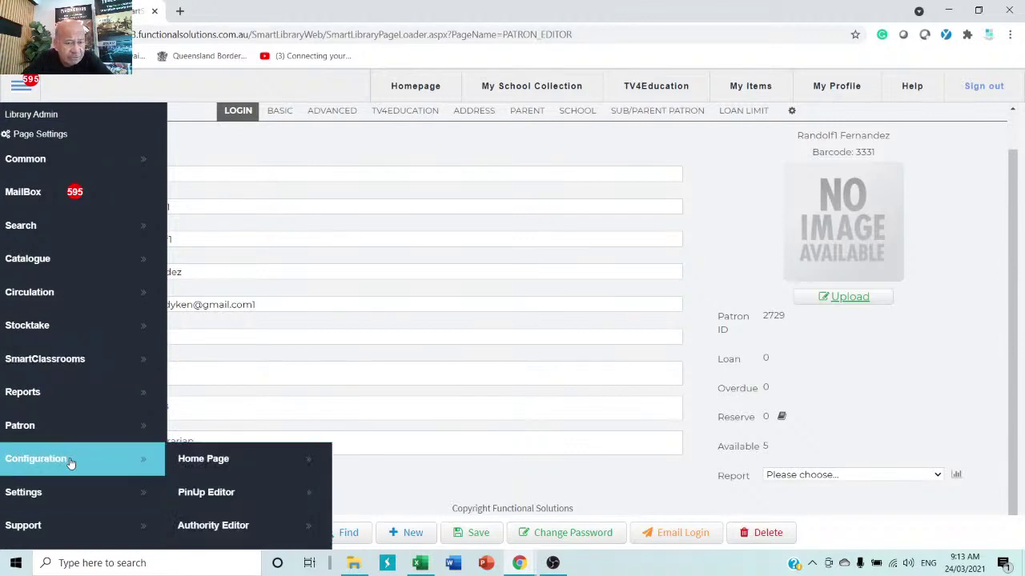
scroll(230, 503, "down", 3)
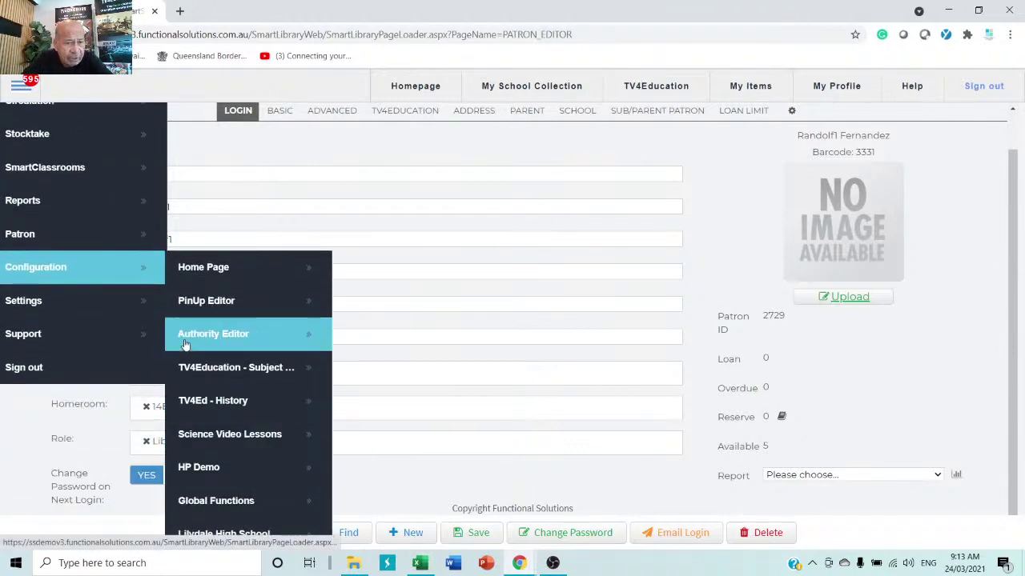
left_click(245, 341)
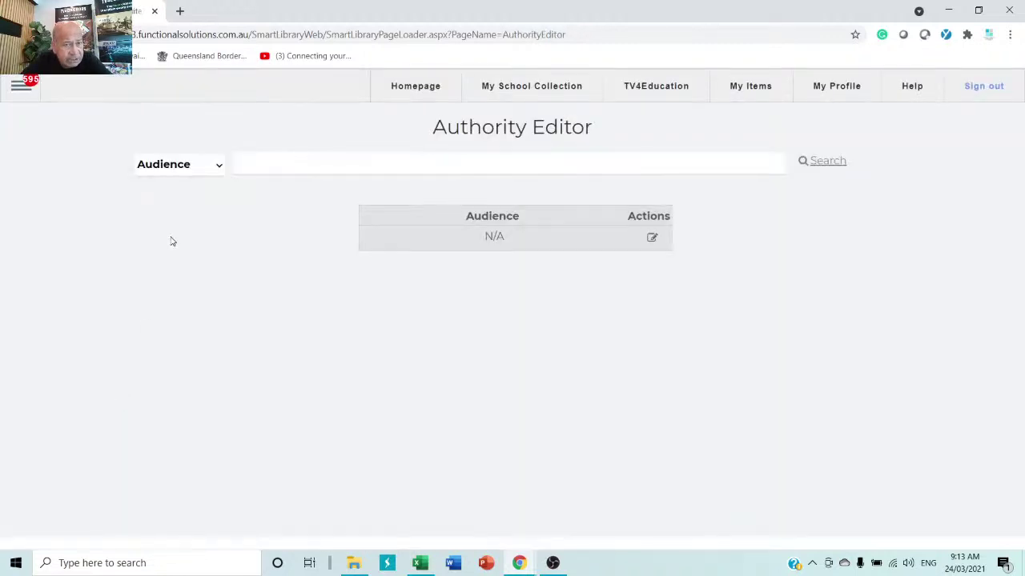
left_click(196, 166)
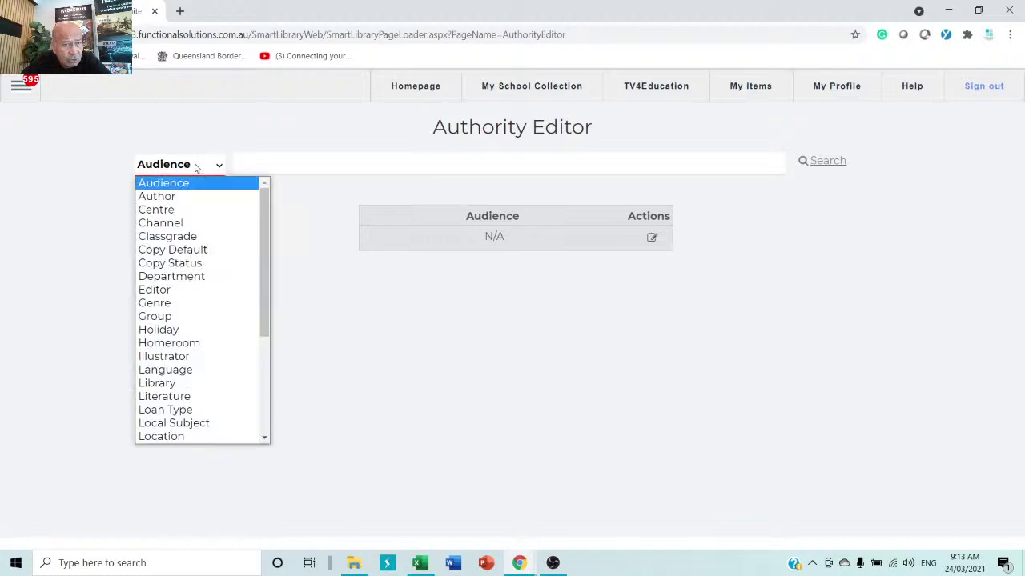
left_click(174, 237)
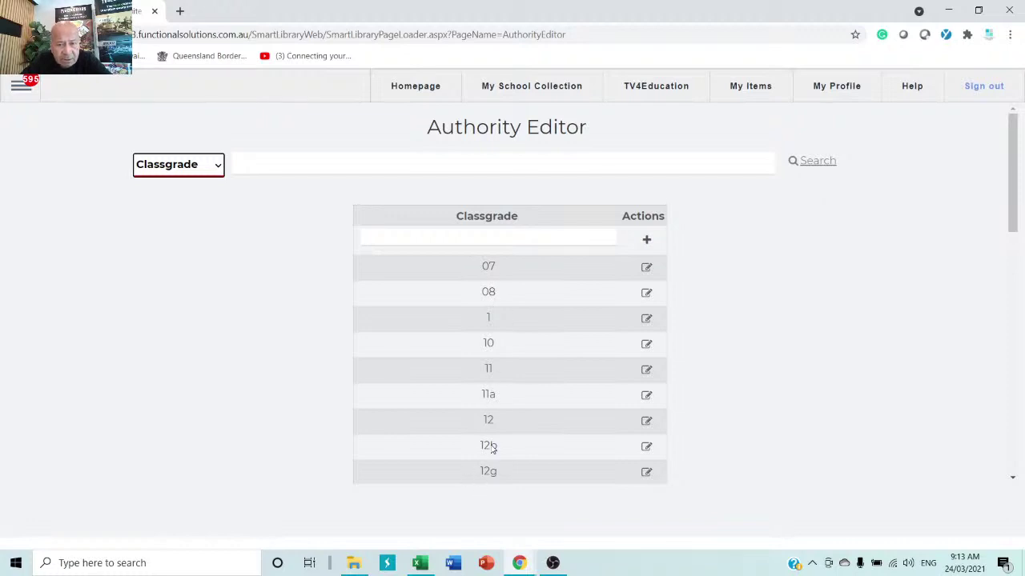
- Add a new classgrade 9999 and select its name
scroll(524, 377, "down", 3)
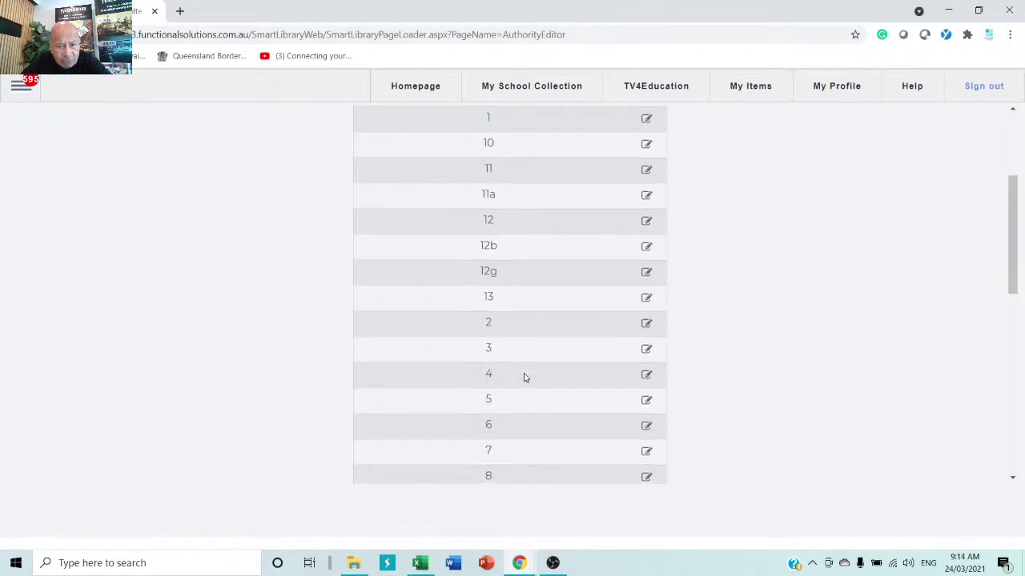
scroll(494, 430, "down", 2)
scroll(496, 440, "up", 4)
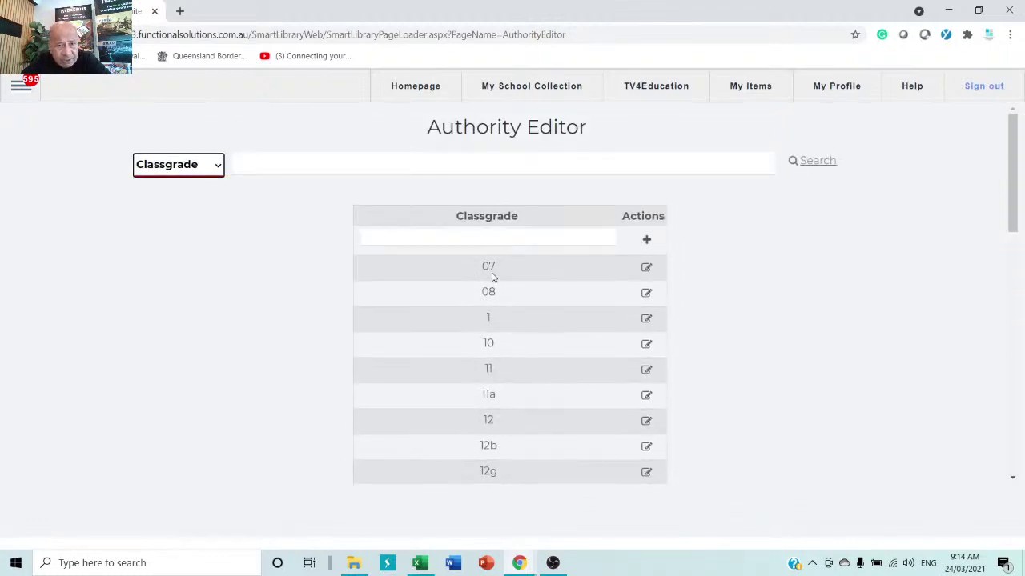
left_click(488, 238)
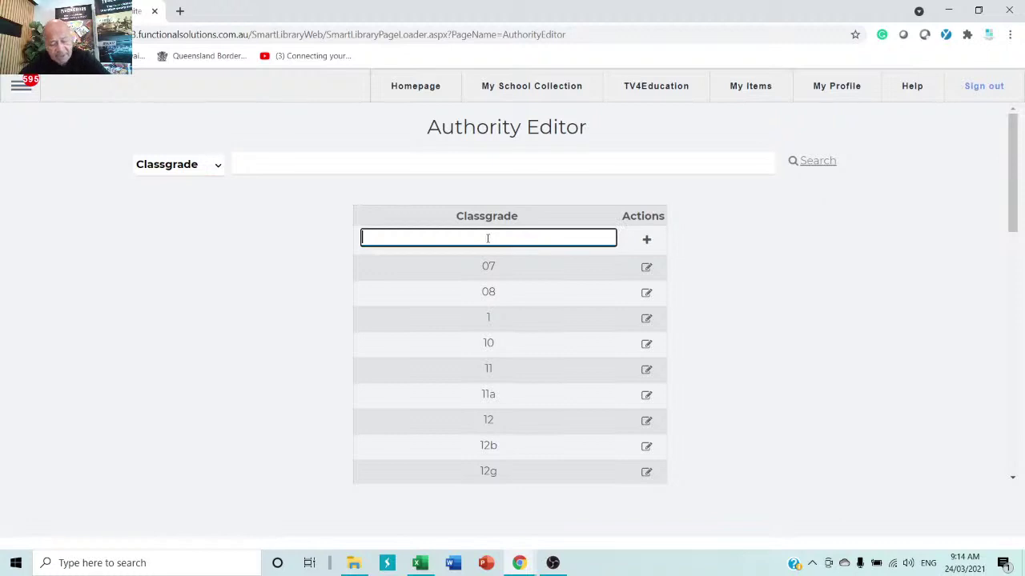
type("9999")
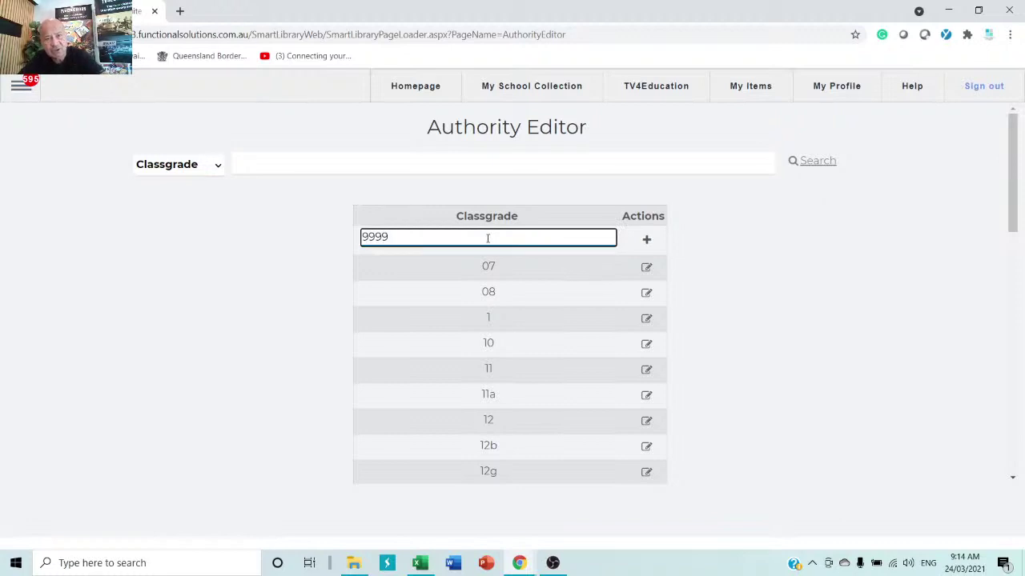
left_click(648, 243)
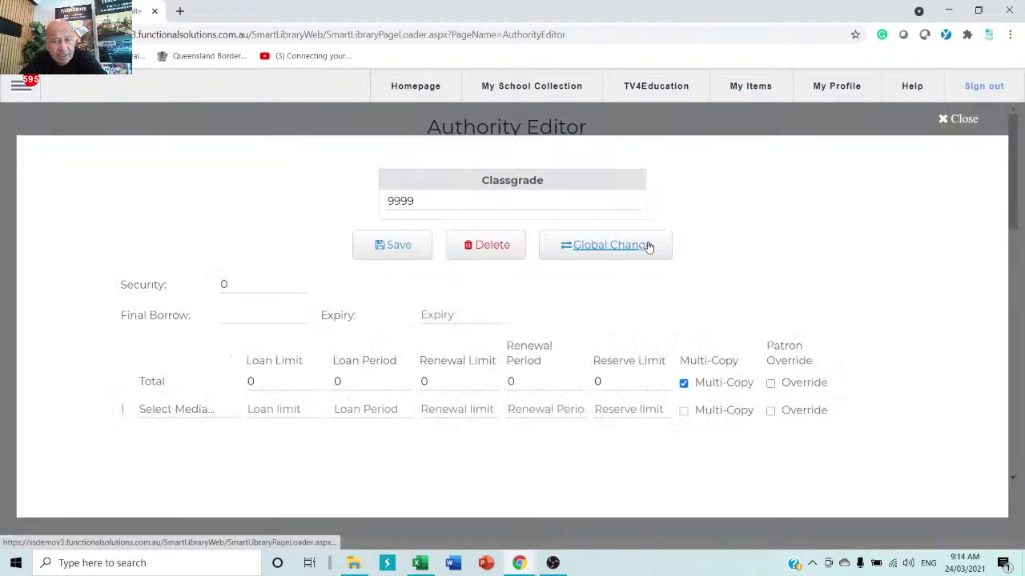
left_click(421, 201)
left_click_drag(420, 201, 328, 207)
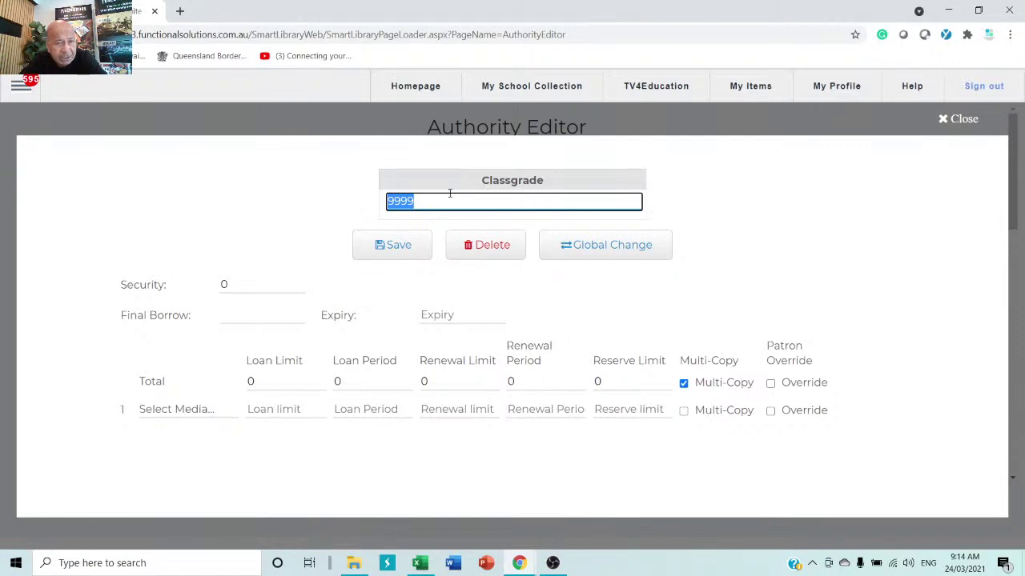
- Give classgrade 9999 a security level of 9, save, and close the editor
double_click(263, 278)
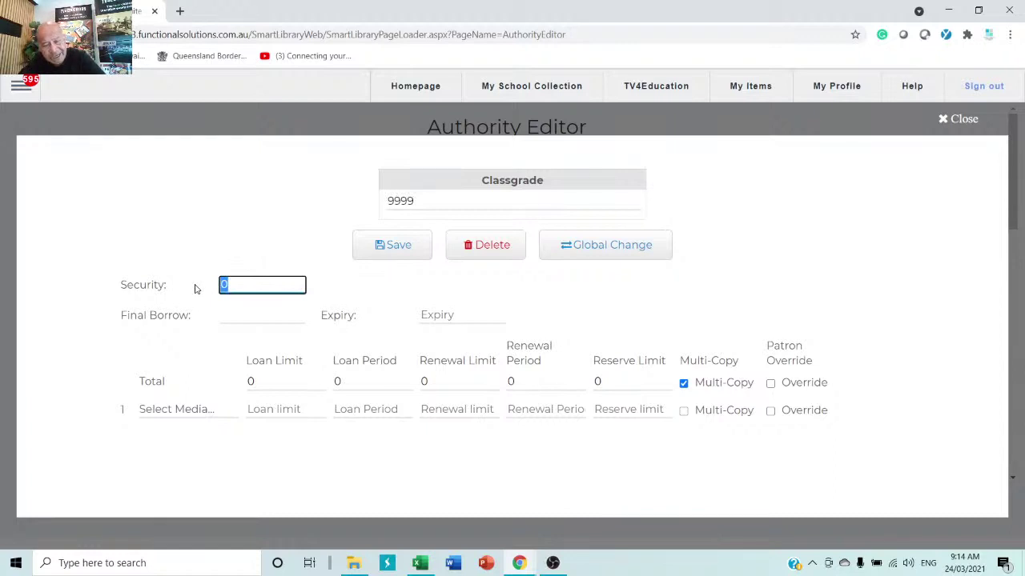
type("9")
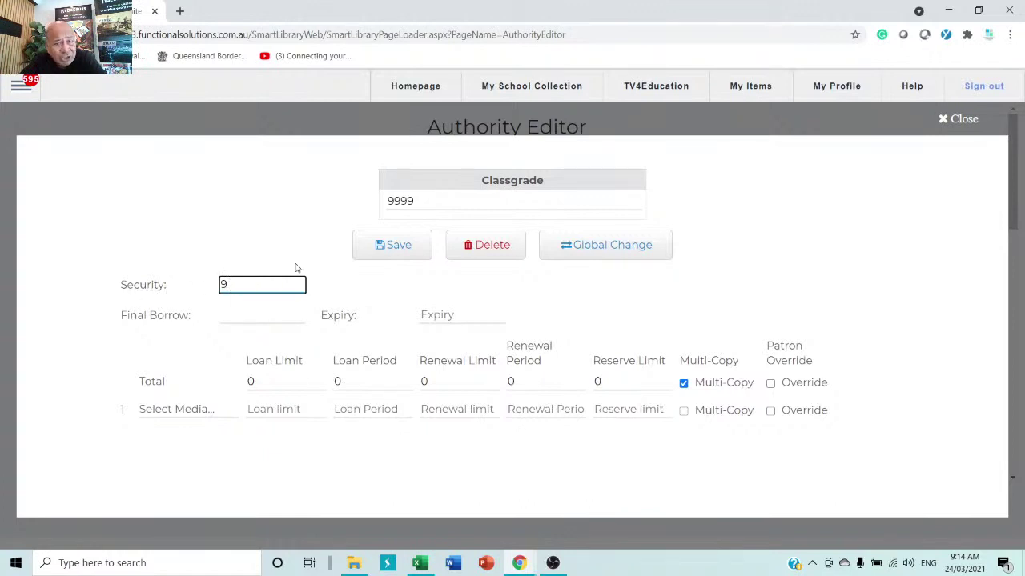
left_click(399, 249)
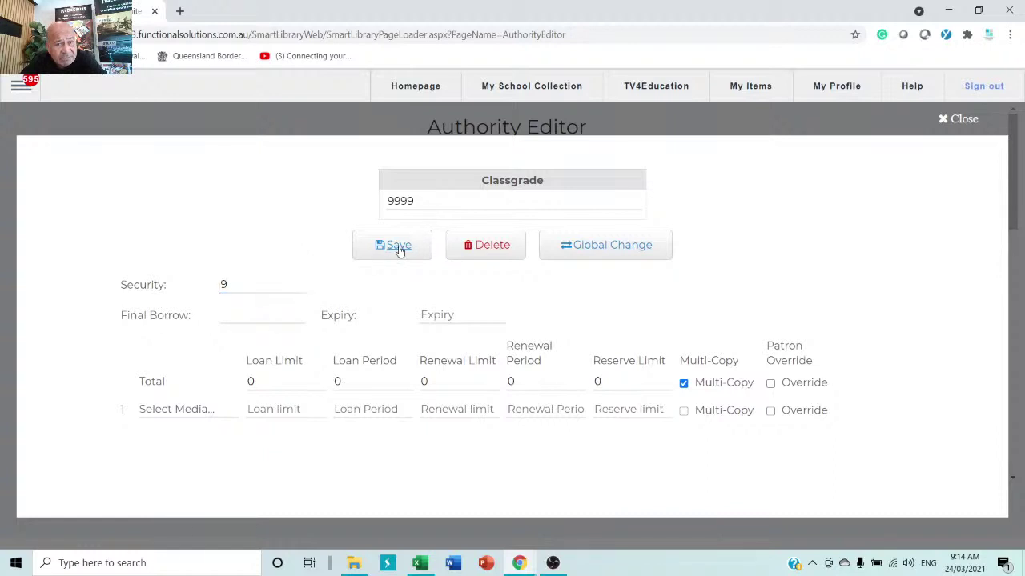
left_click(959, 119)
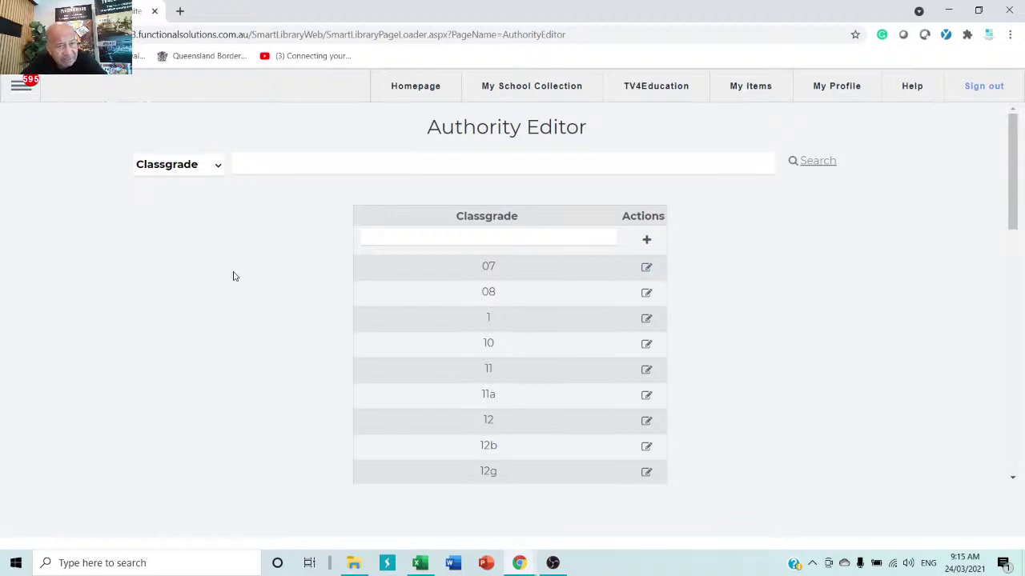
- Show the Video Default security levels (CTC 50, G 0, M 10, MA 12, PG 6, R 999)
left_click(219, 169)
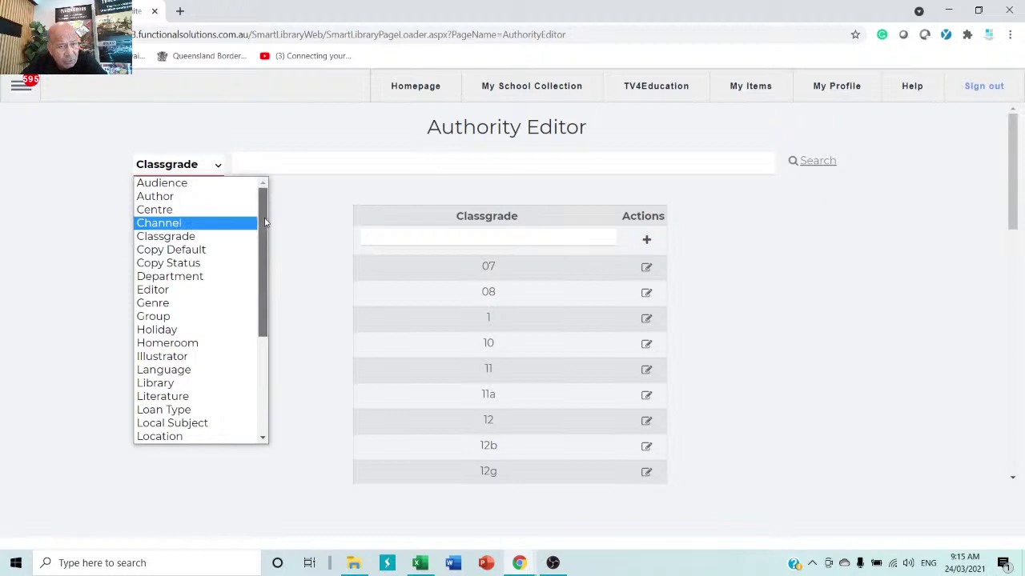
left_click_drag(264, 221, 270, 368)
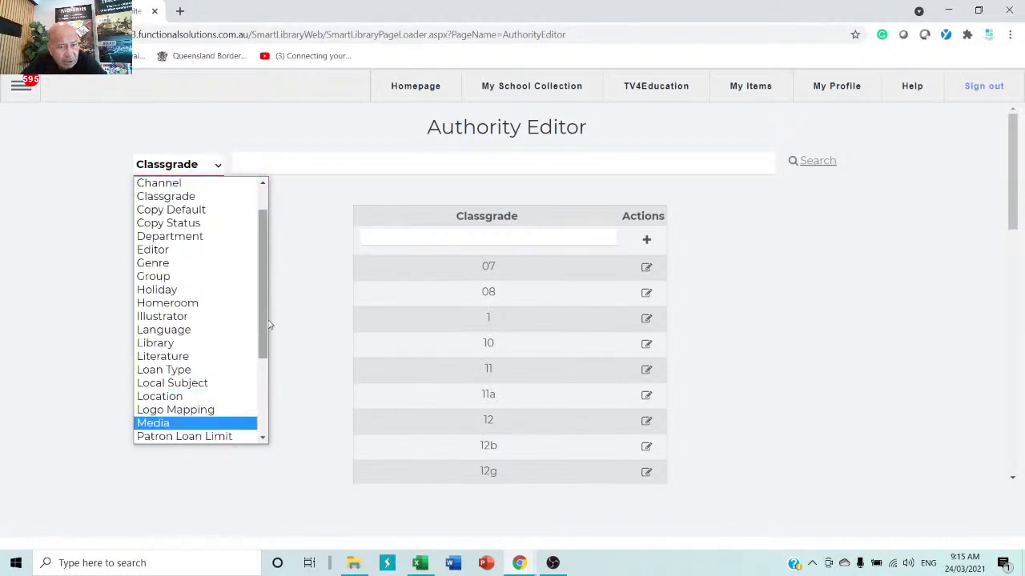
left_click_drag(270, 319, 273, 409)
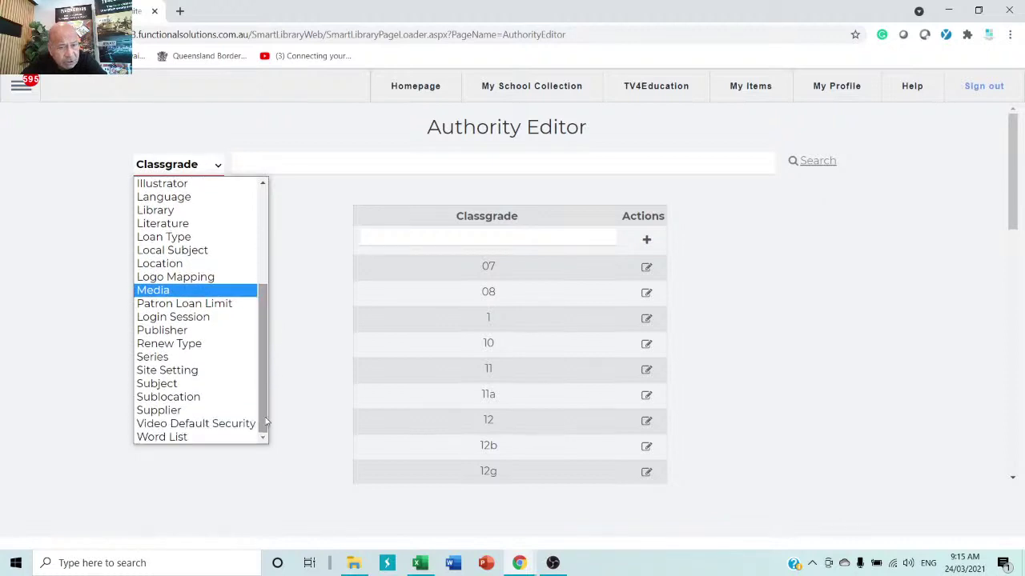
left_click(194, 424)
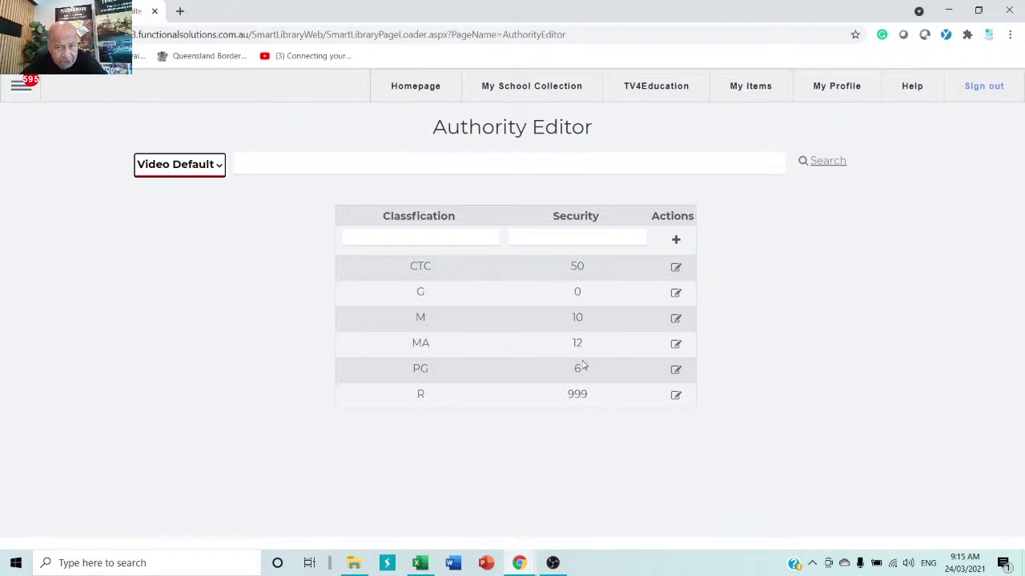
- Inspect the G rating's security value without changing it, then go to the TV4Education home page
left_click(676, 294)
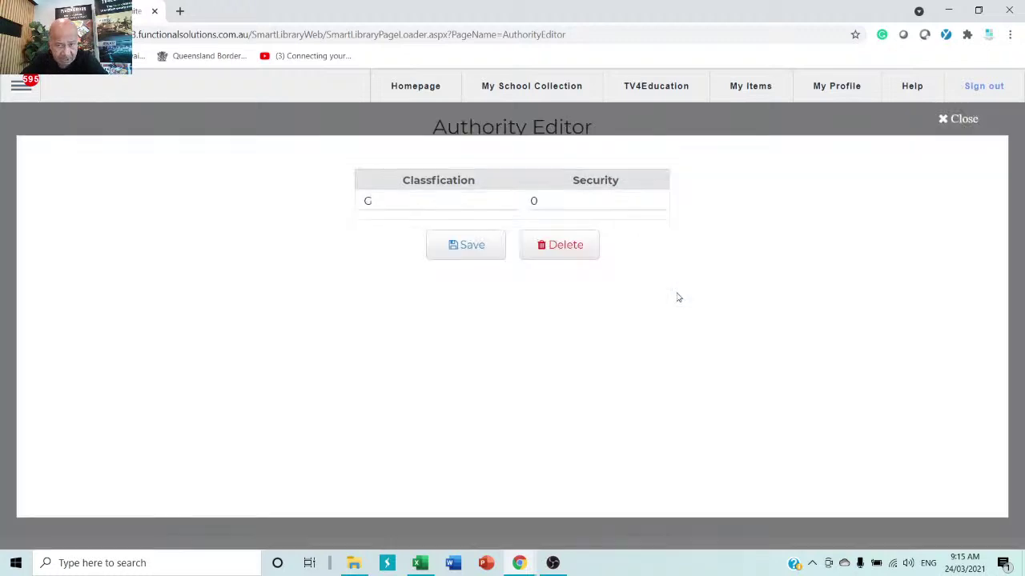
double_click(579, 201)
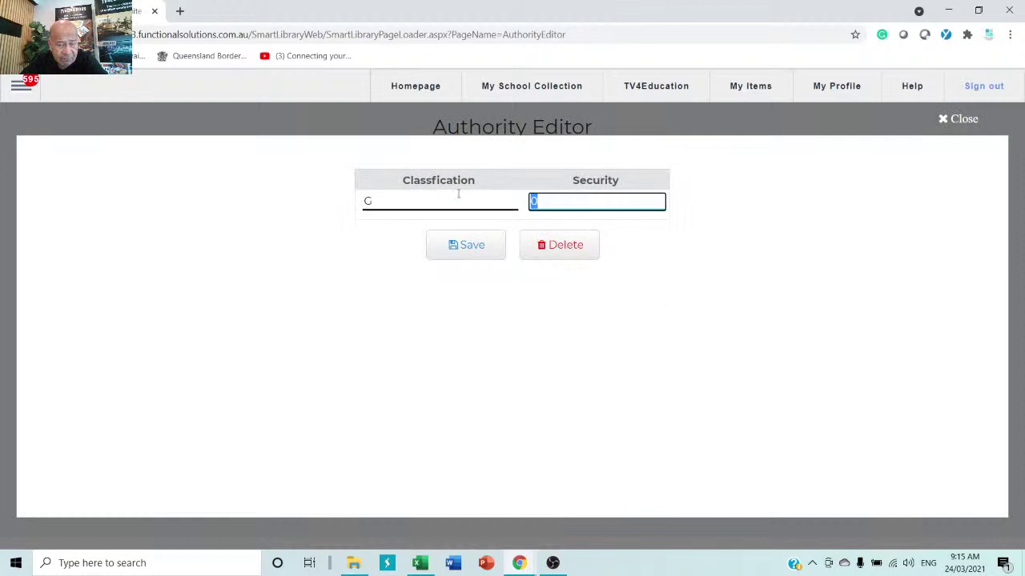
left_click(963, 118)
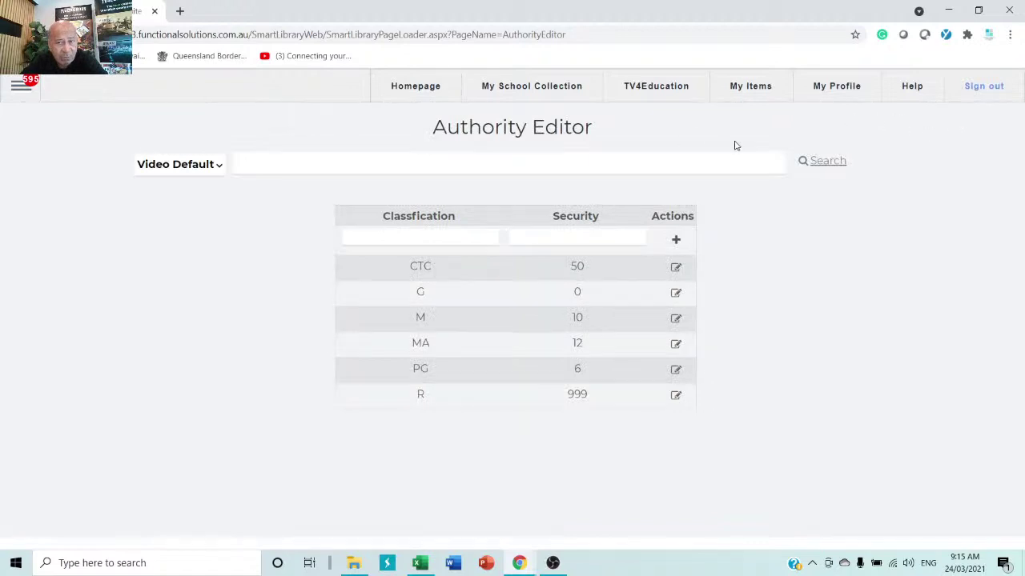
left_click(649, 88)
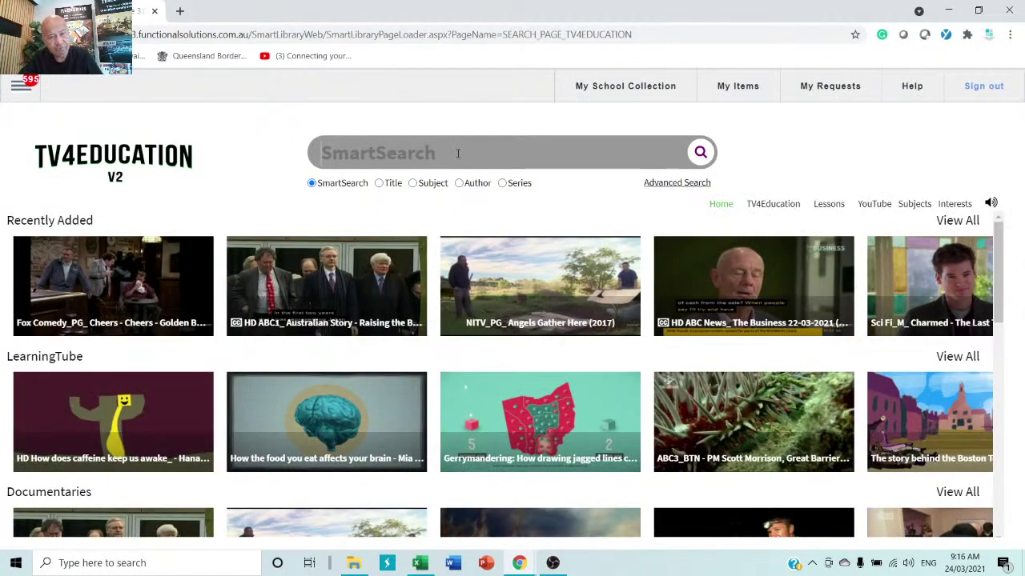
- Preview the Australian Story, Cheers and Charmed episodes from Recently Added
mouse_move(301, 309)
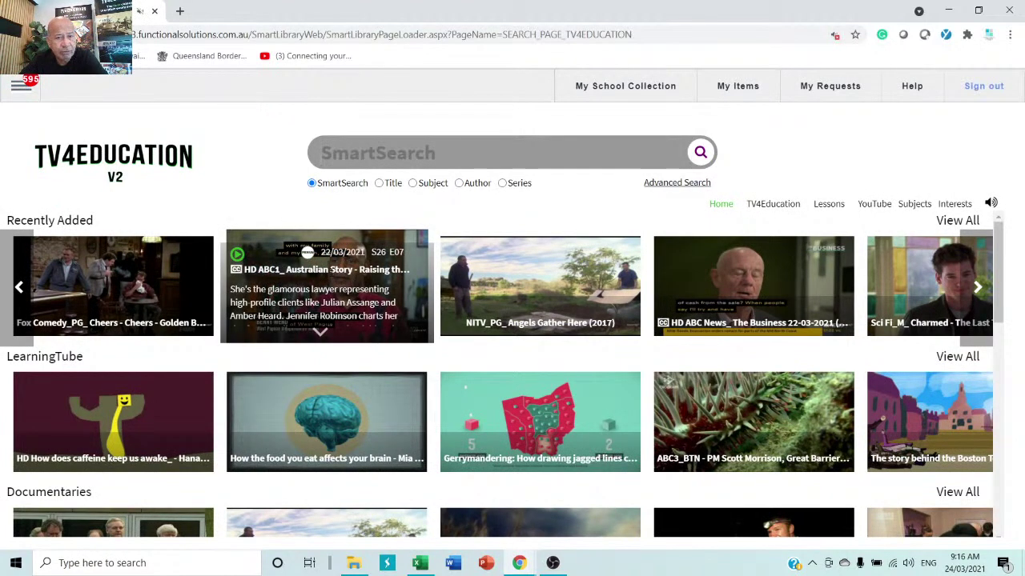
left_click(330, 271)
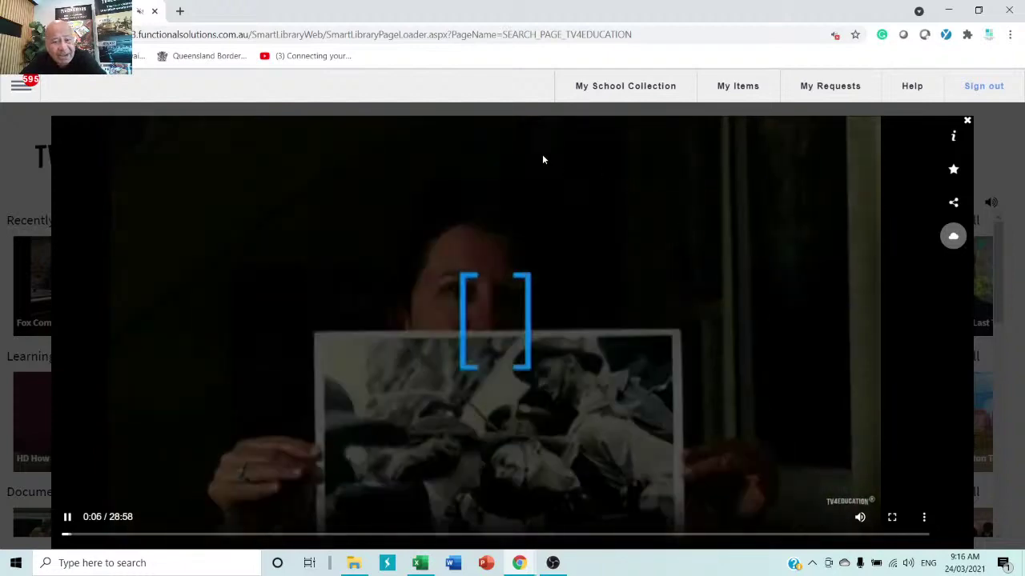
left_click(967, 121)
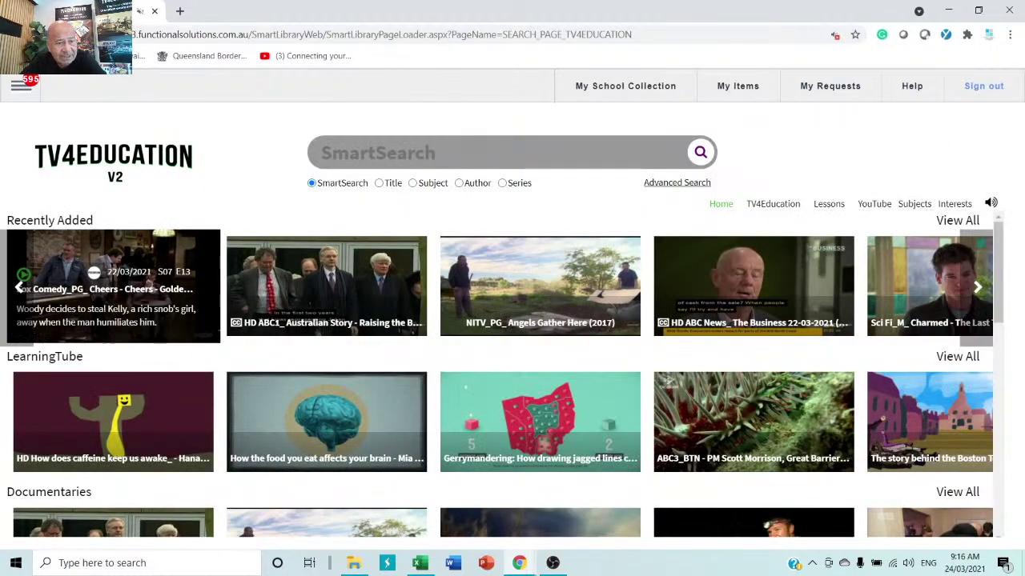
left_click(102, 309)
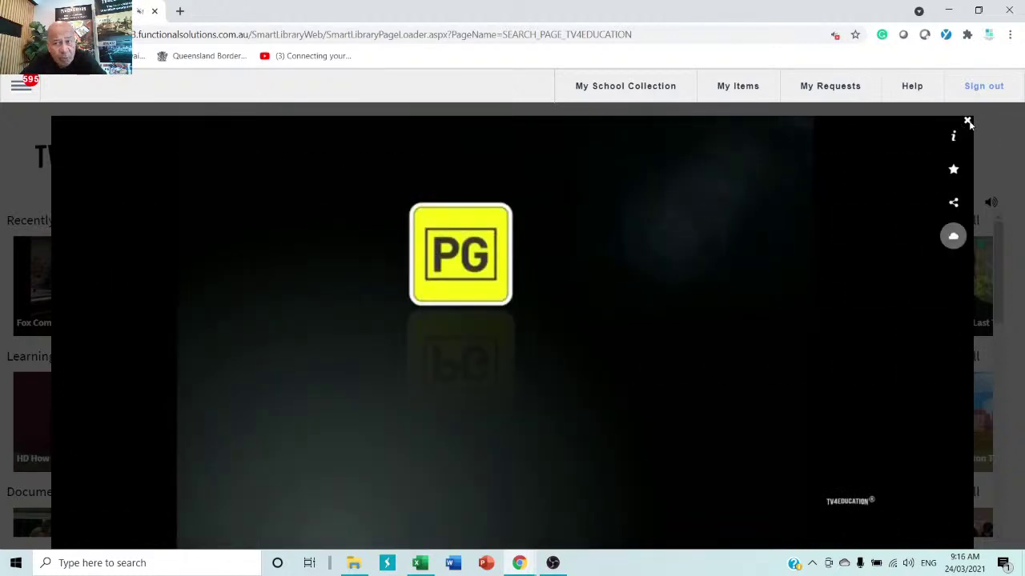
left_click(967, 122)
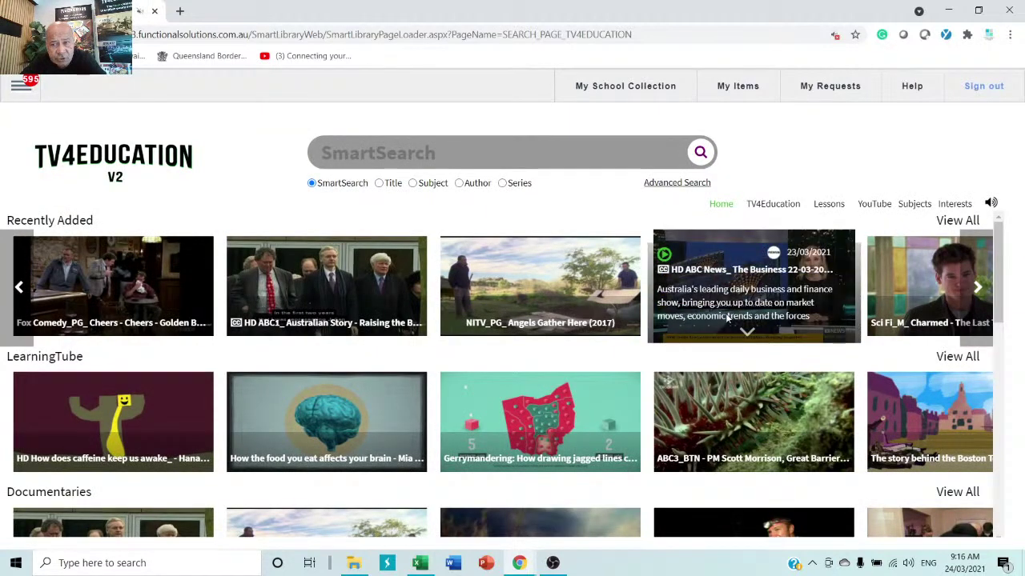
left_click(924, 290)
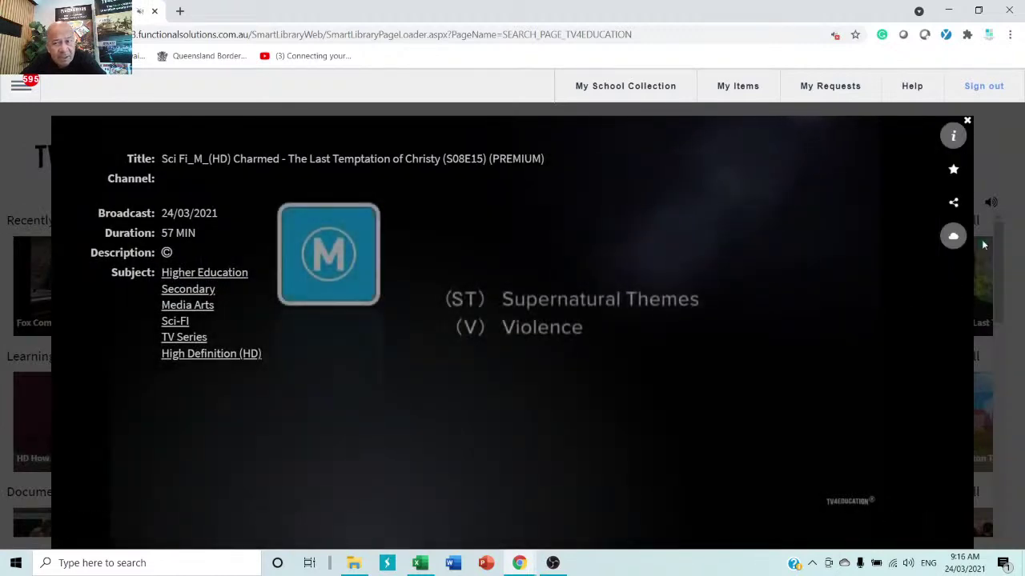
left_click(967, 122)
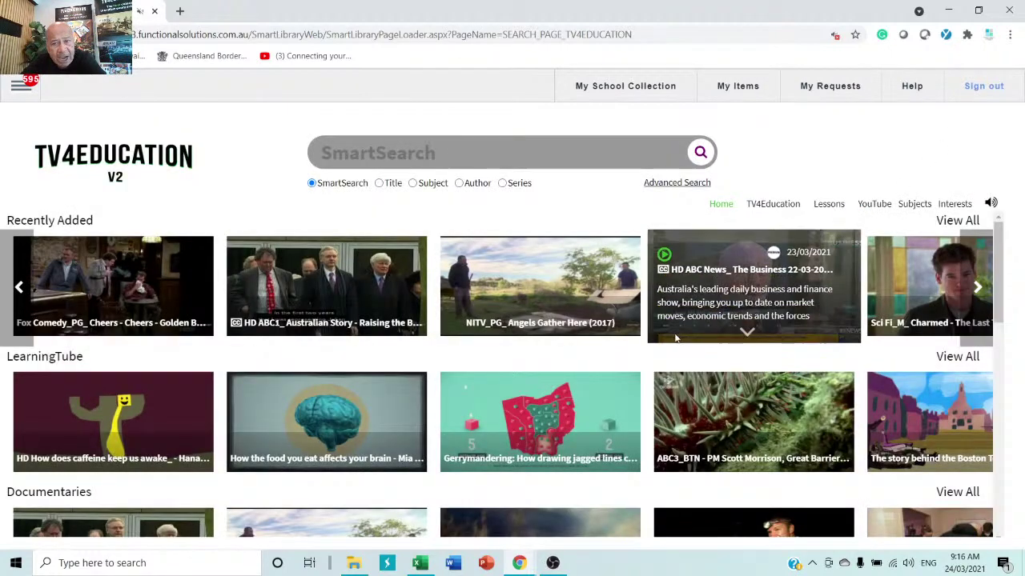
- Add the Charmed 'The Last Temptation of Christy' episode to My Items
left_click(929, 312)
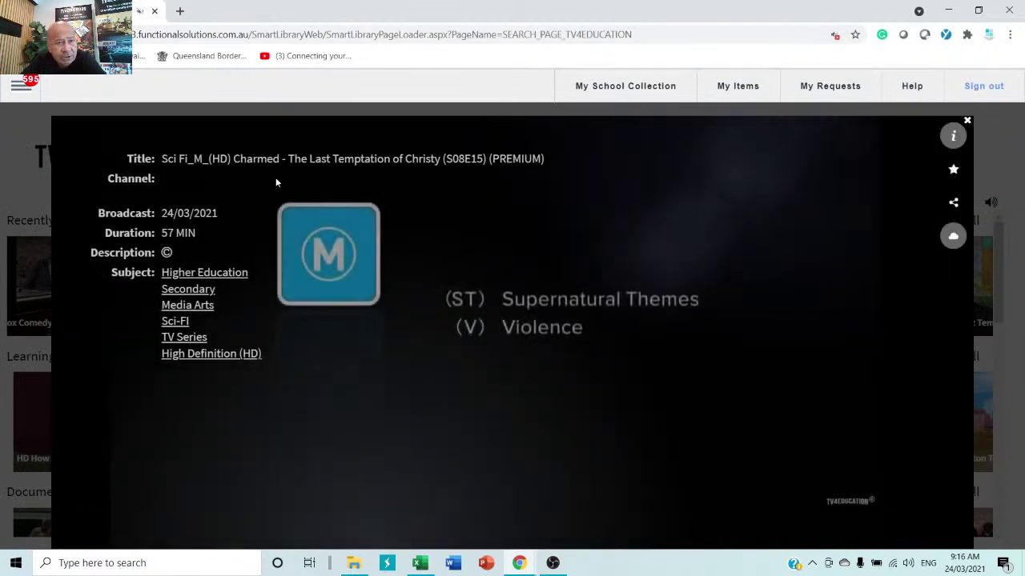
left_click(952, 172)
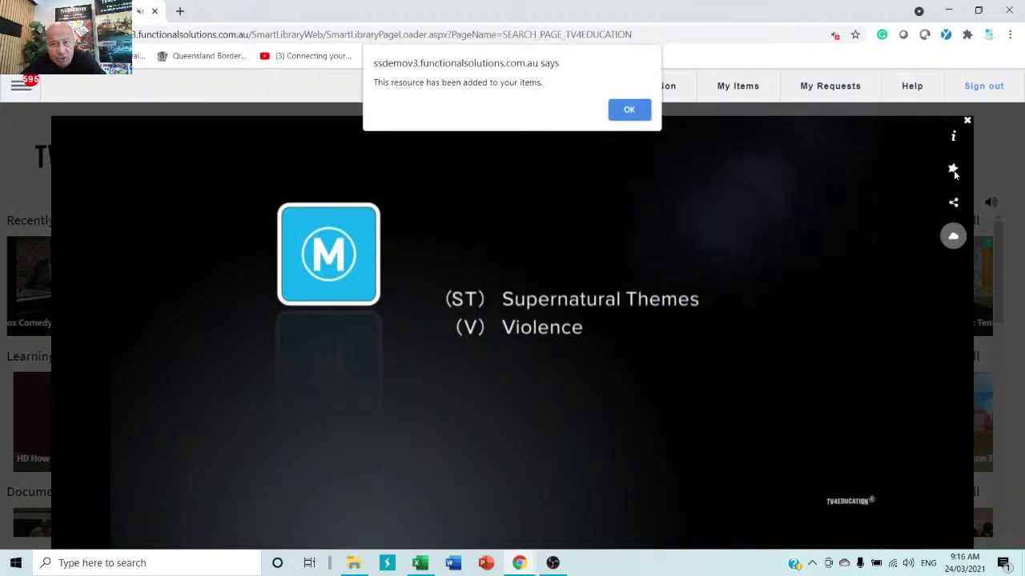
left_click(631, 111)
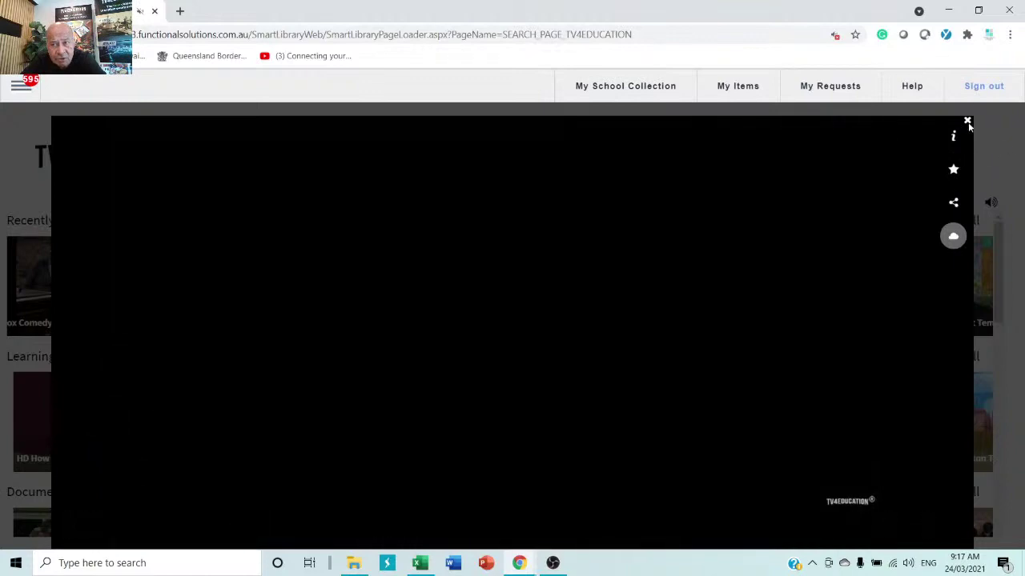
left_click(966, 122)
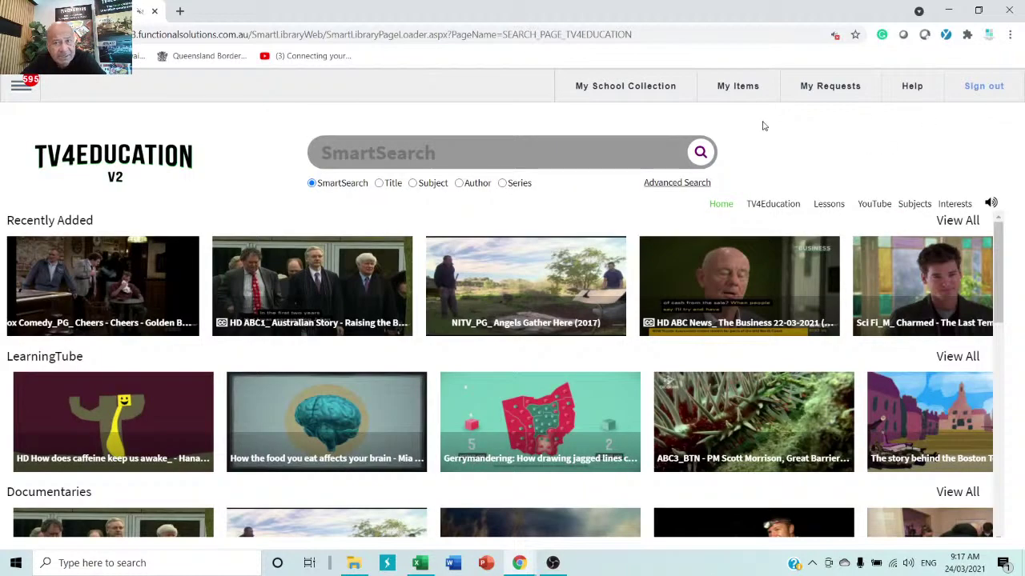
- Open the Charmed S08E15 record from My School Collection in the Catalogue Editor
left_click(633, 87)
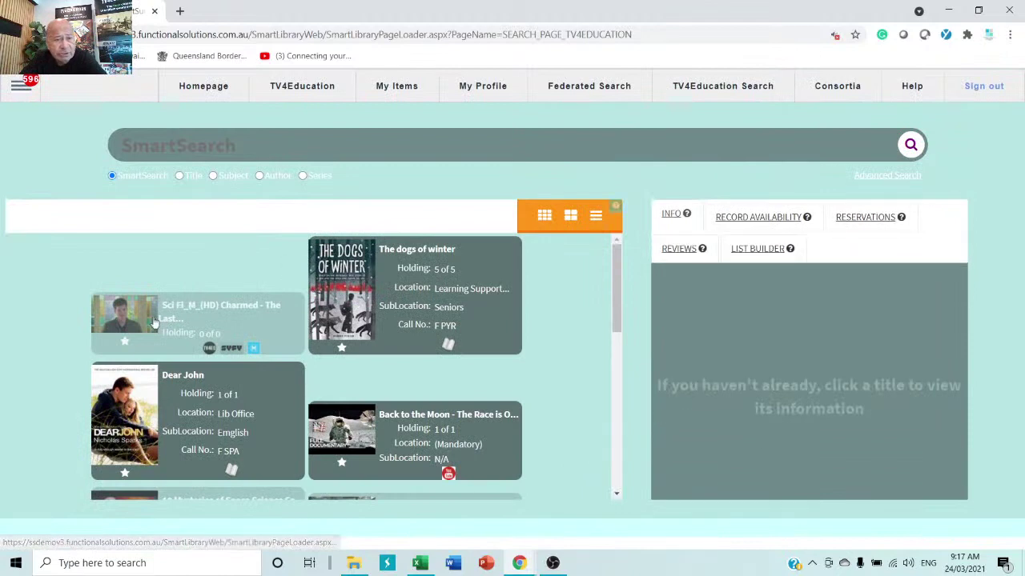
left_click(243, 321)
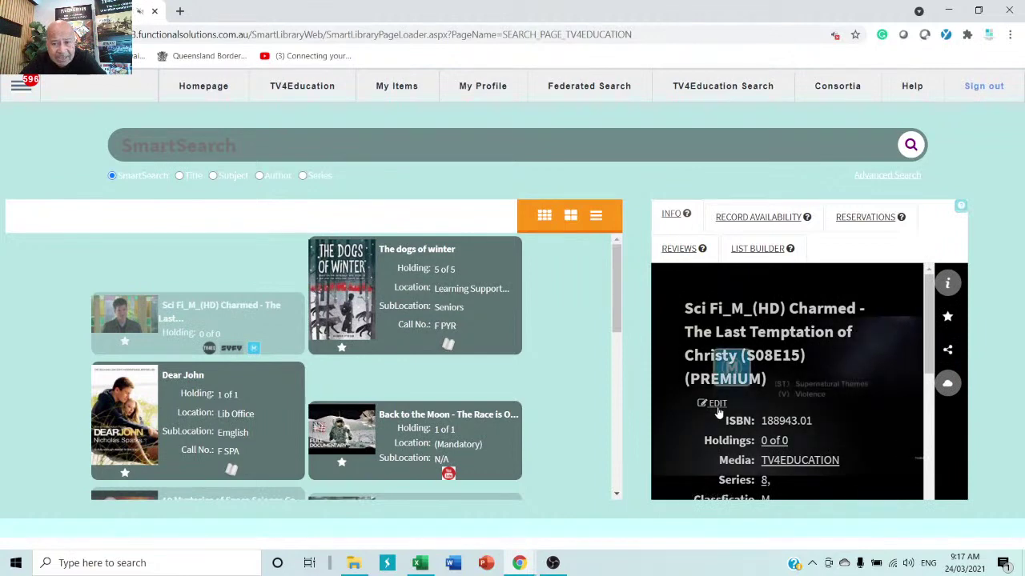
left_click(717, 405)
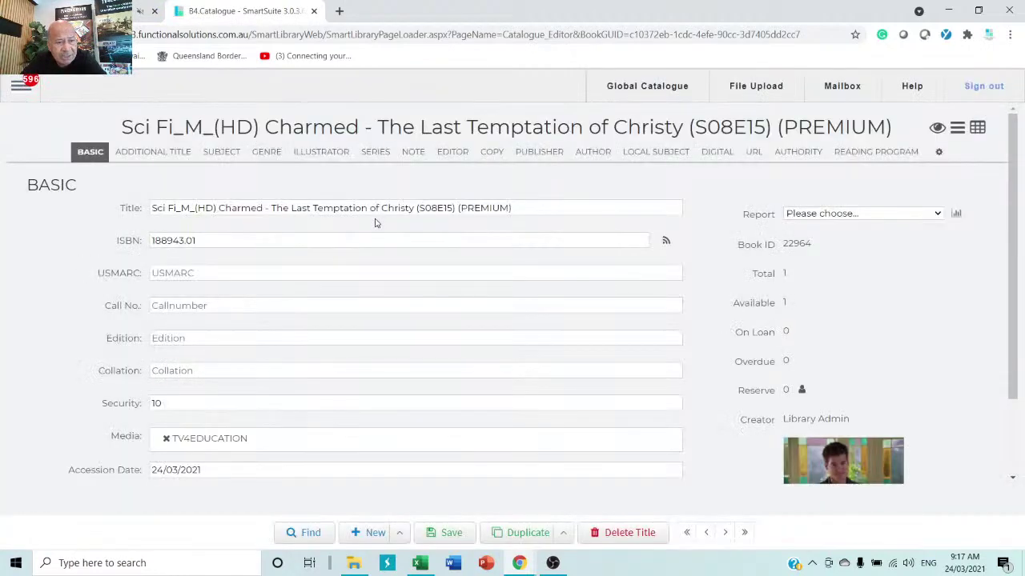
- Change the Charmed record's security from 10 to 50, save it, and close the editor tab
left_click(177, 398)
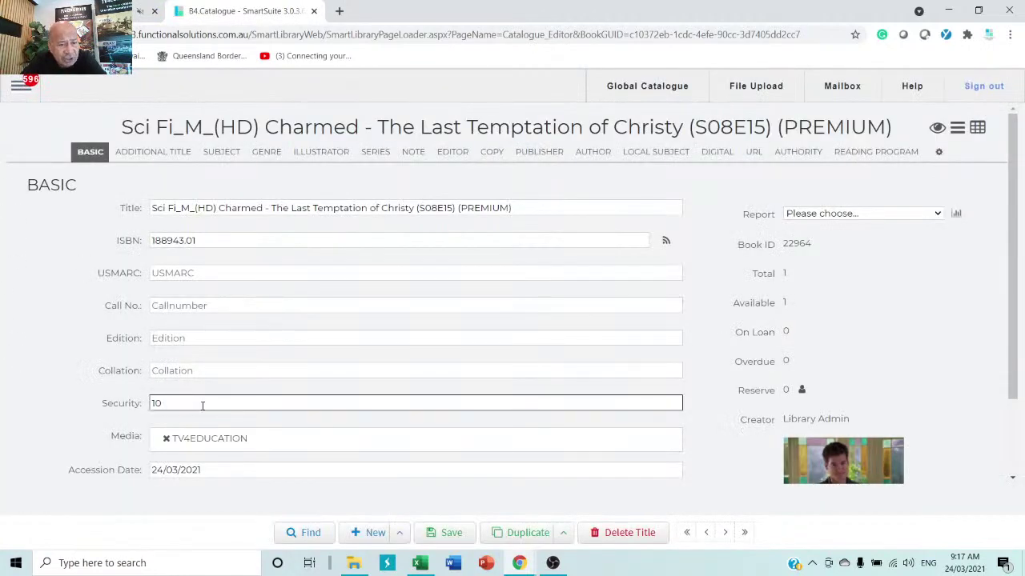
left_click_drag(203, 406, 144, 406)
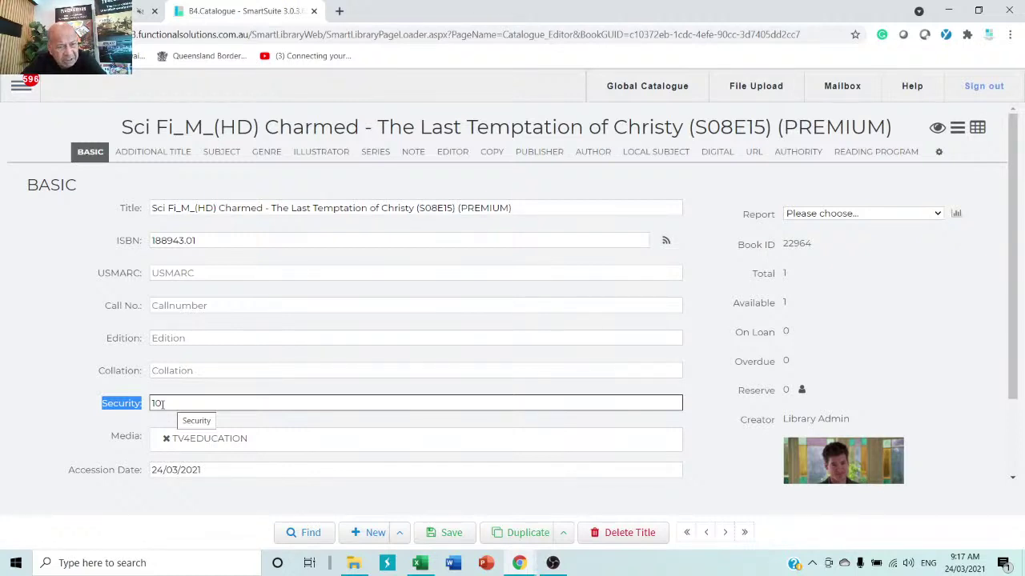
left_click_drag(162, 404, 122, 408)
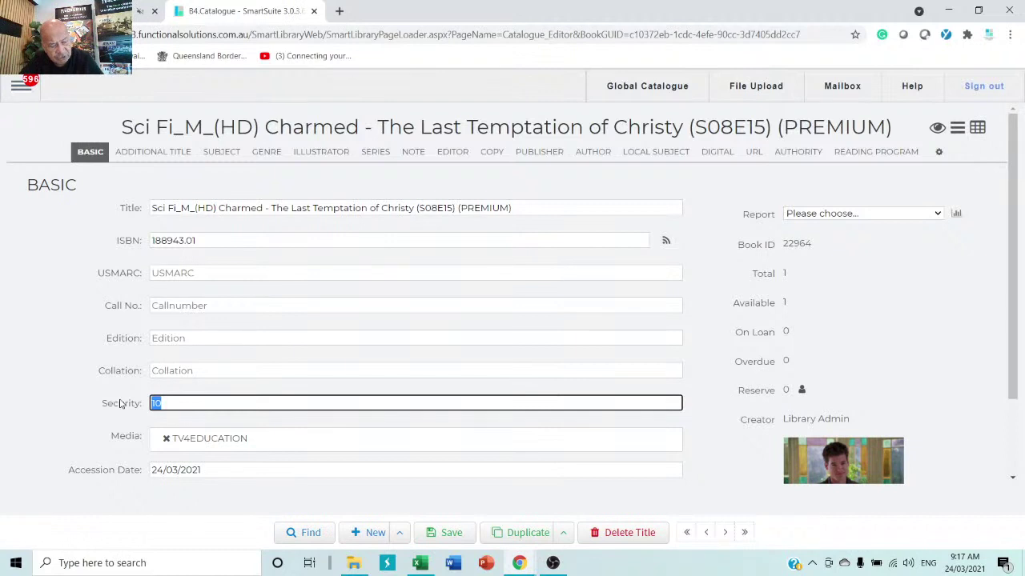
type("50")
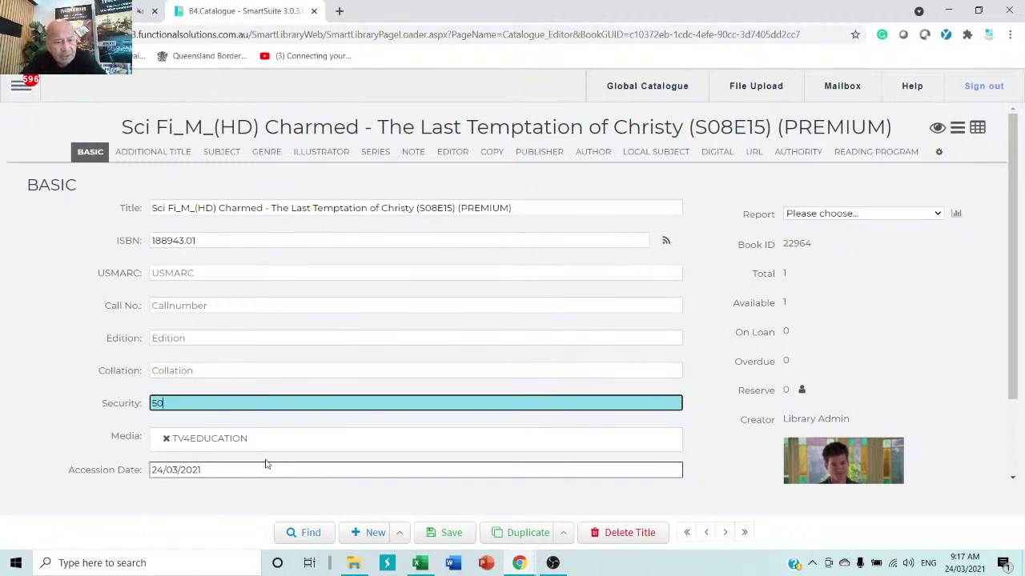
left_click(456, 536)
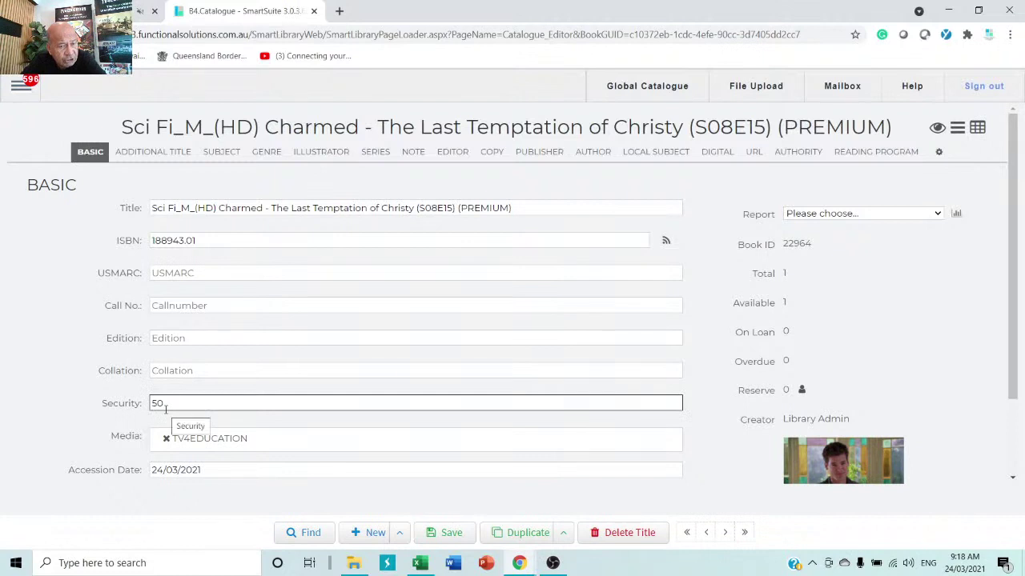
left_click(442, 534)
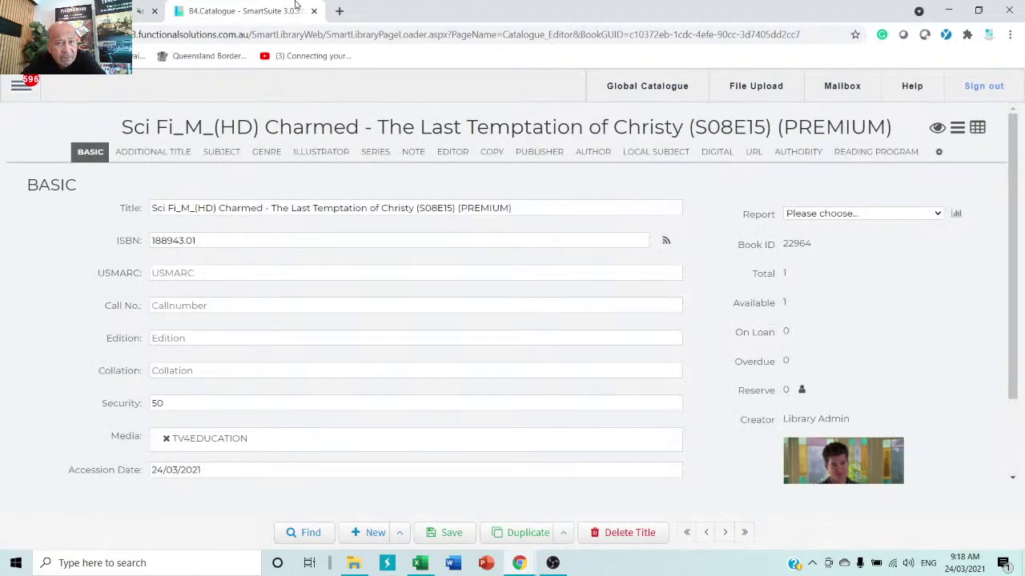
left_click(314, 12)
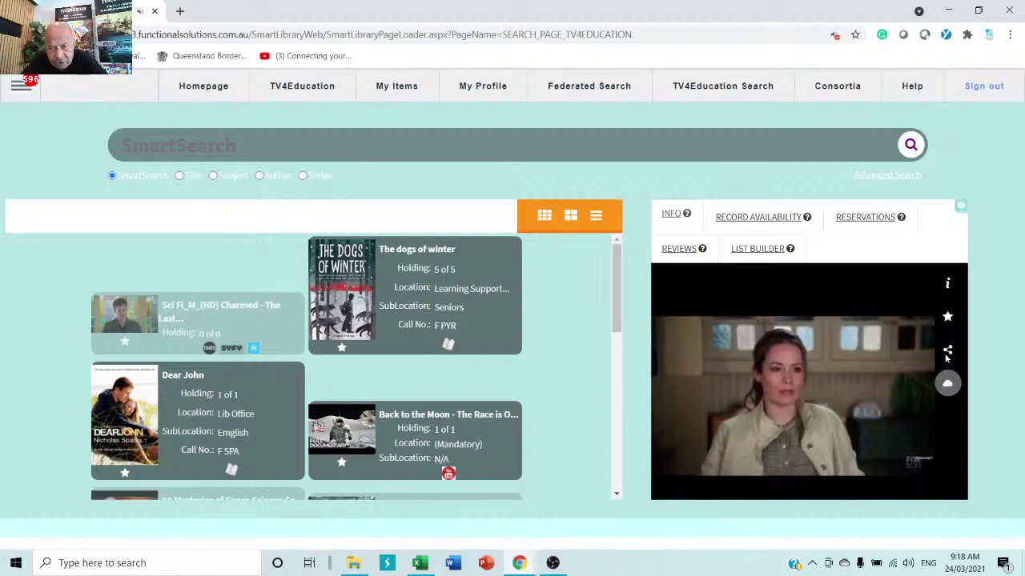
- Share the Charmed episode with class grade 10
left_click(946, 353)
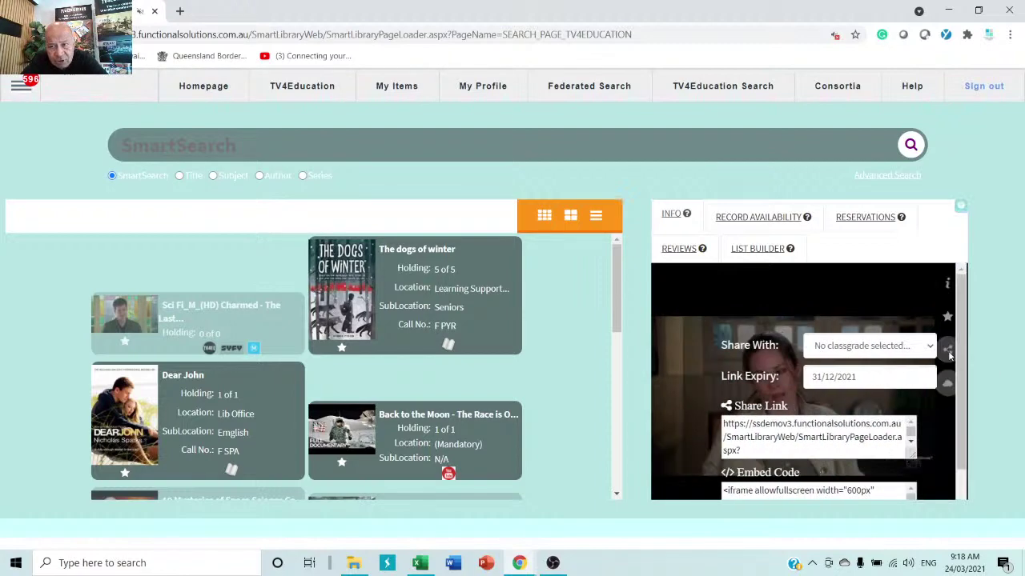
left_click(895, 349)
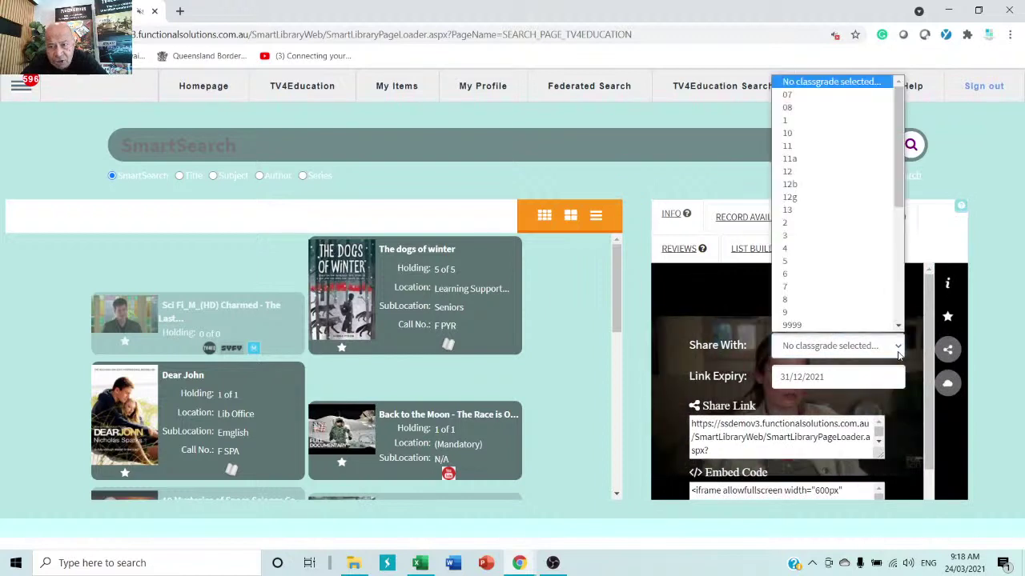
scroll(833, 208, "down", 2)
left_click(789, 107)
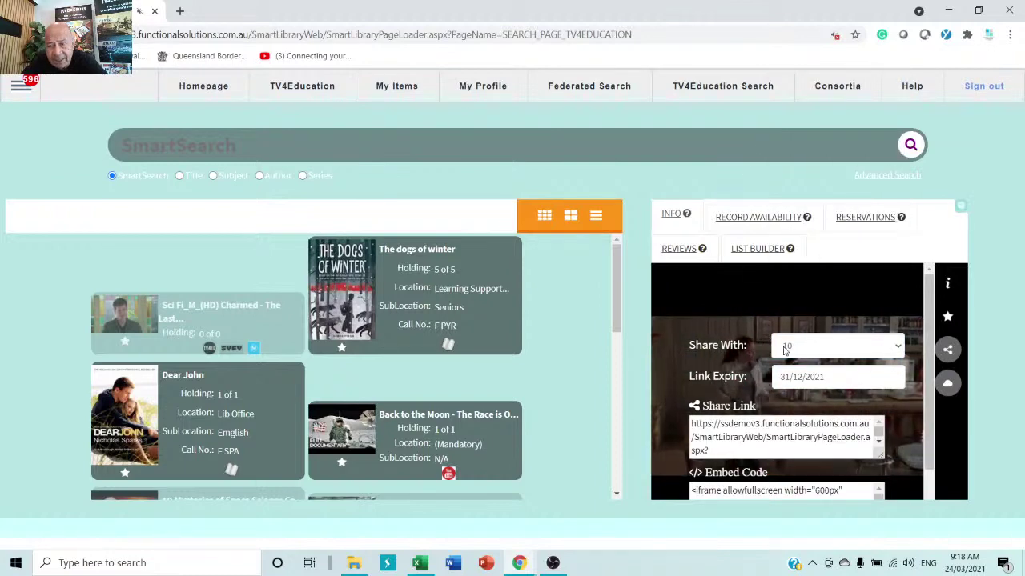
left_click(947, 350)
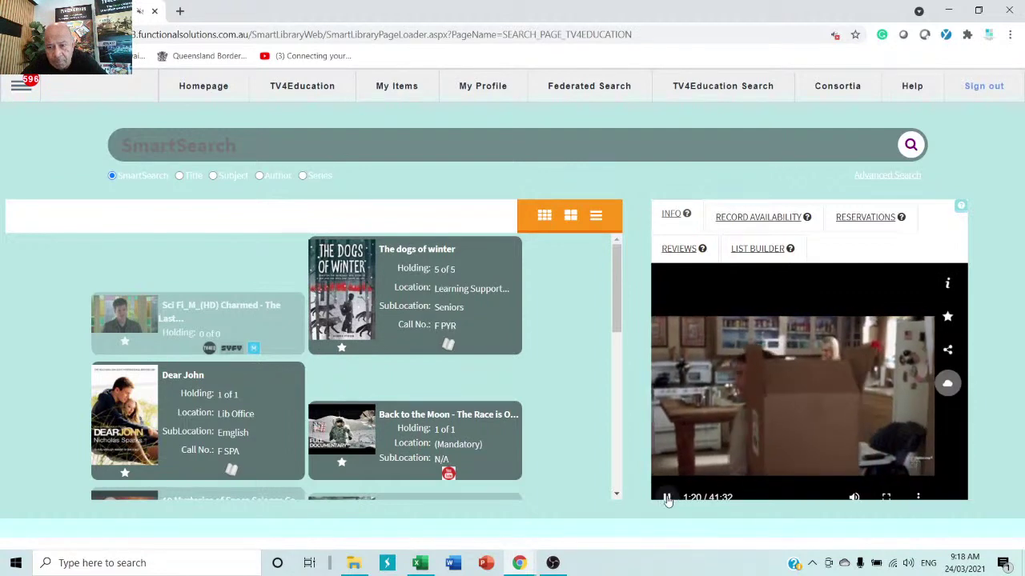
left_click(947, 352)
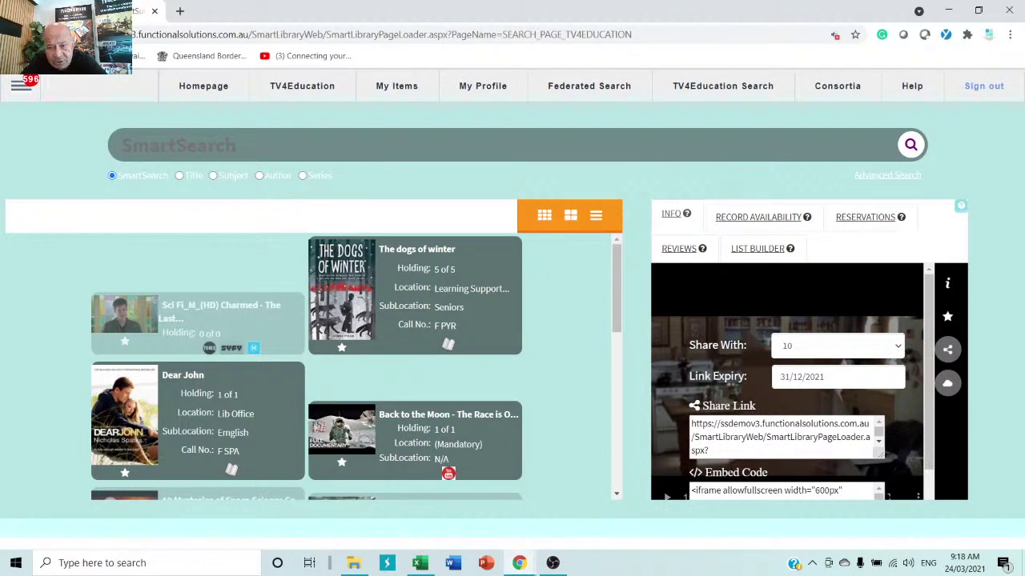
- Copy the episode's share link URL
left_click_drag(730, 454, 642, 418)
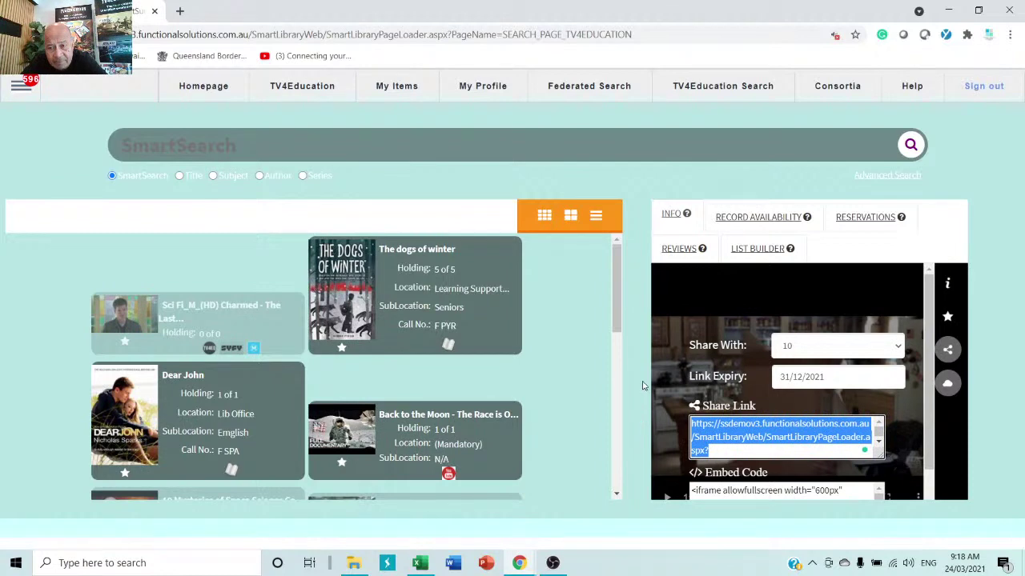
right_click(740, 437)
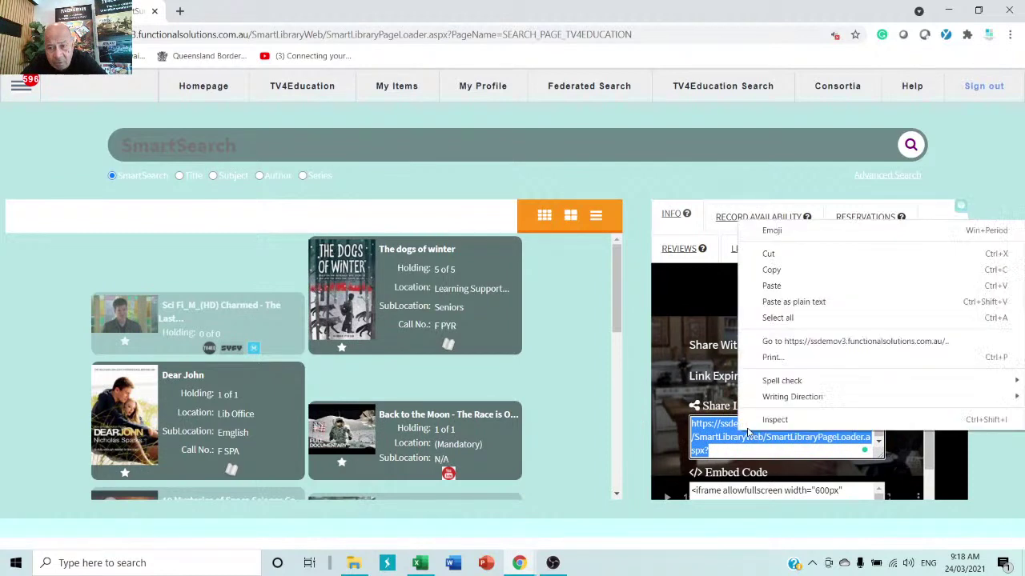
left_click(771, 270)
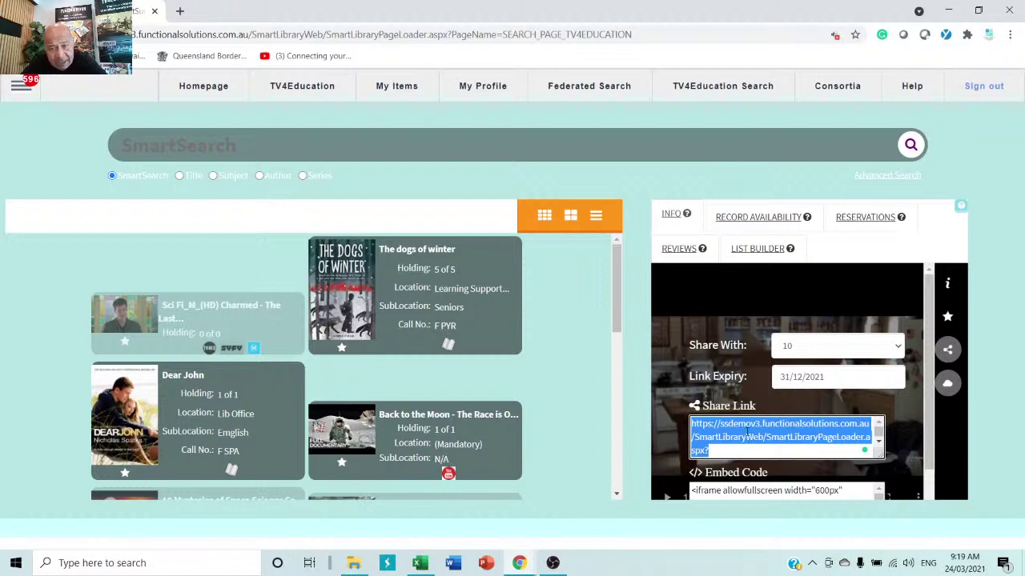
- Set the share link to expire on 31 March 2021, keeping grade 10
left_click(831, 348)
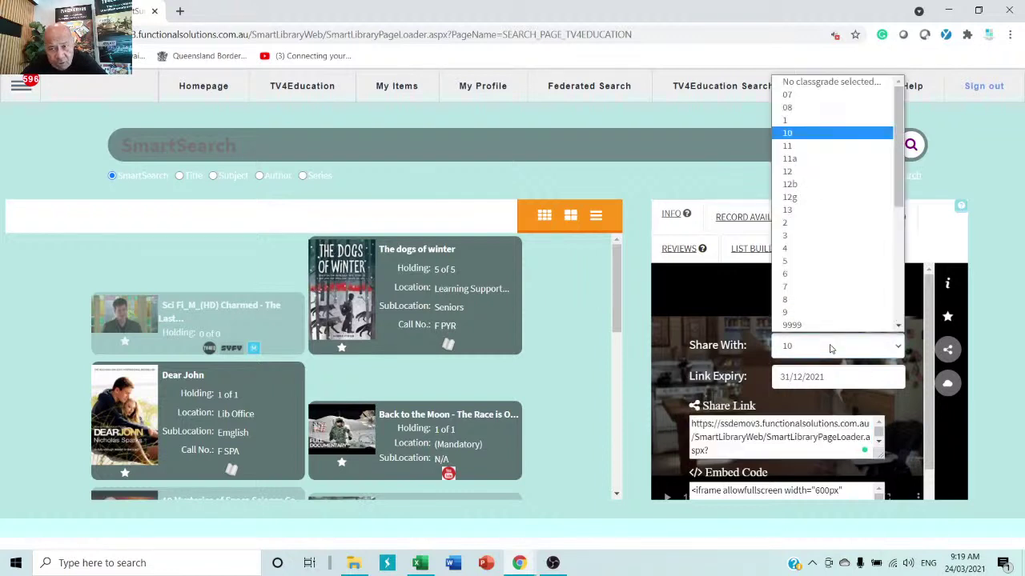
left_click(830, 348)
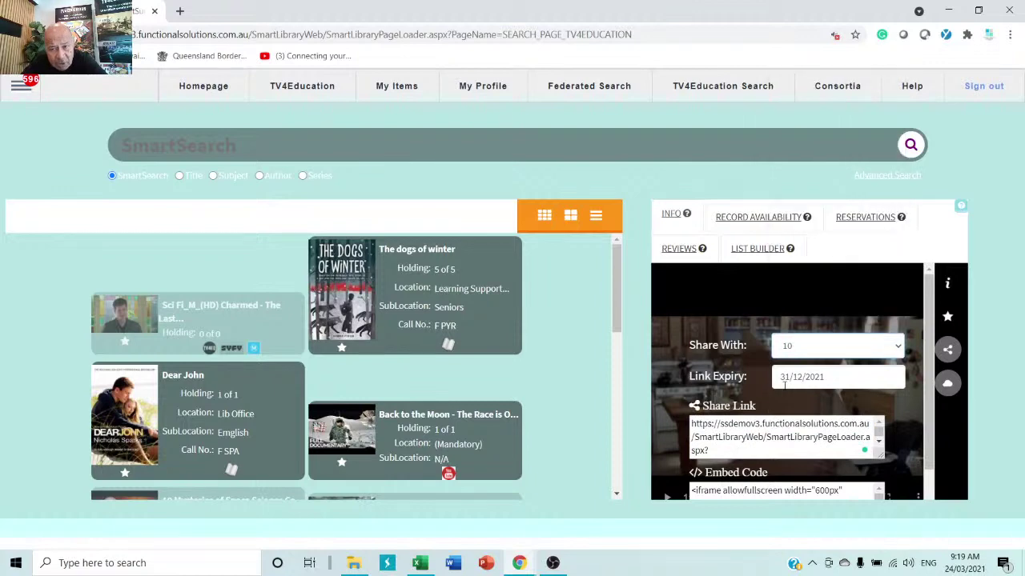
left_click(848, 378)
key("ctrl+a")
key("BackSpace")
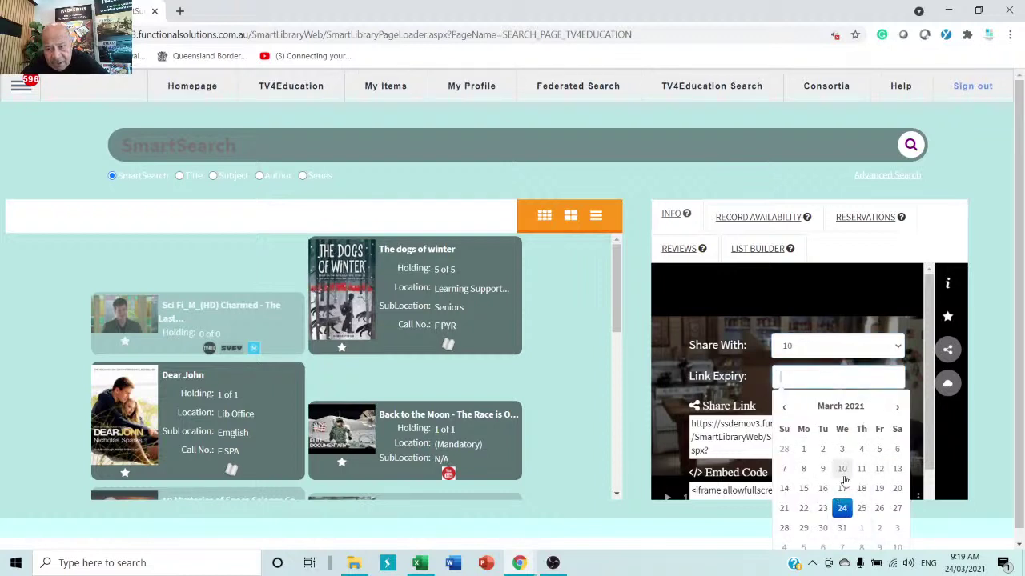
left_click(843, 530)
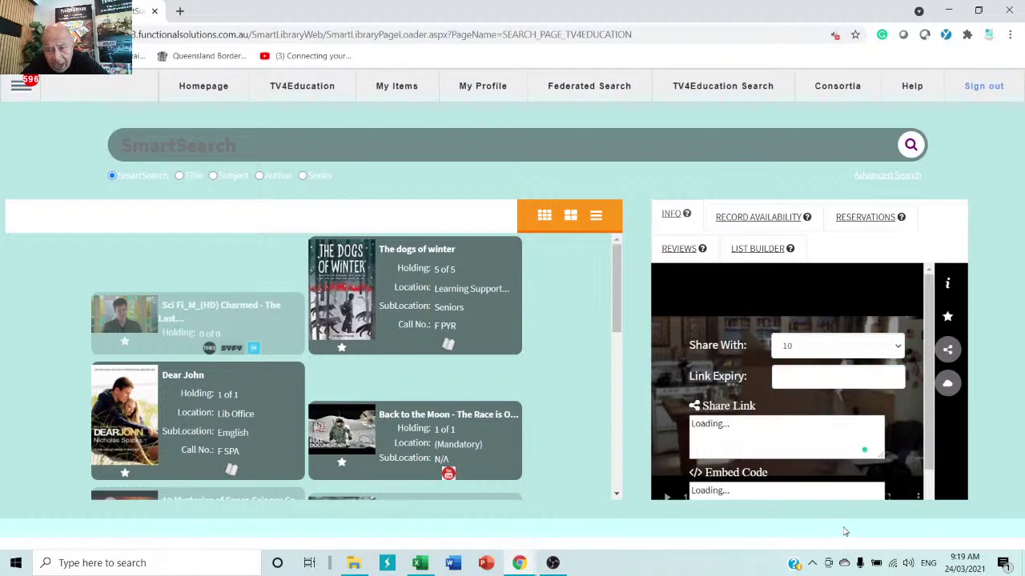
left_click(794, 380)
left_click(842, 525)
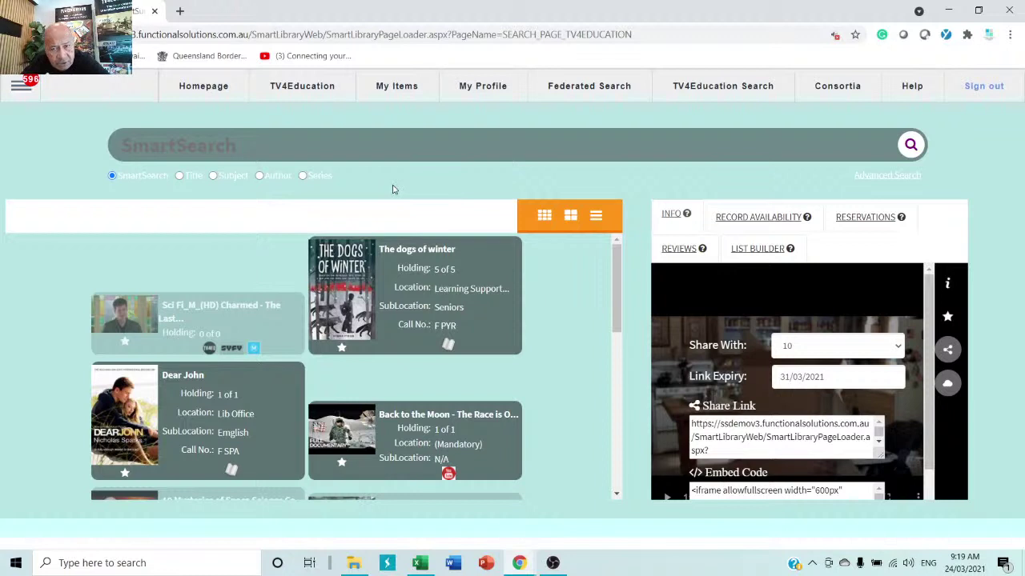
- Run a SmartSearch for 'science' from the TV4Education home page and browse the results
left_click(289, 87)
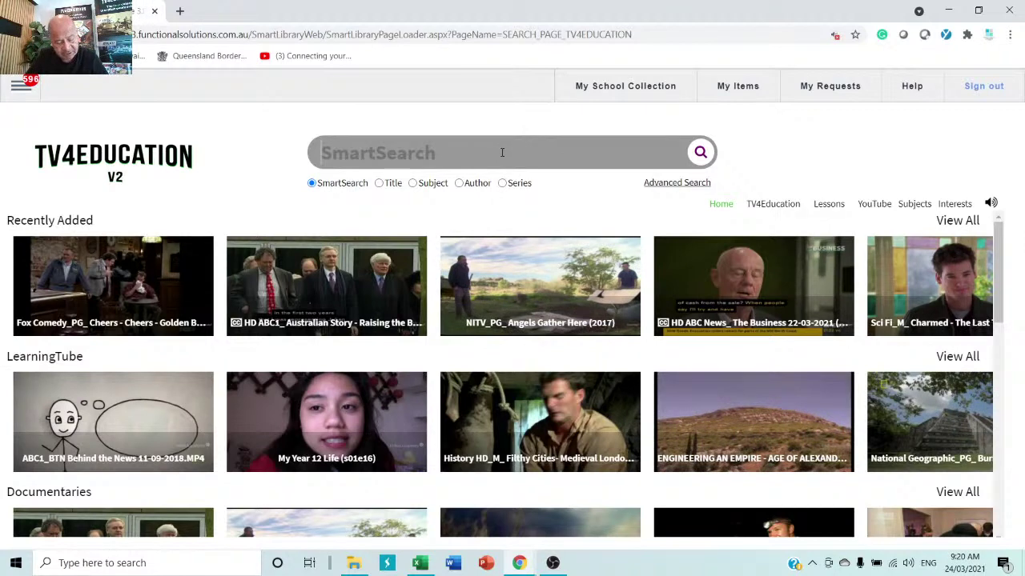
type("science")
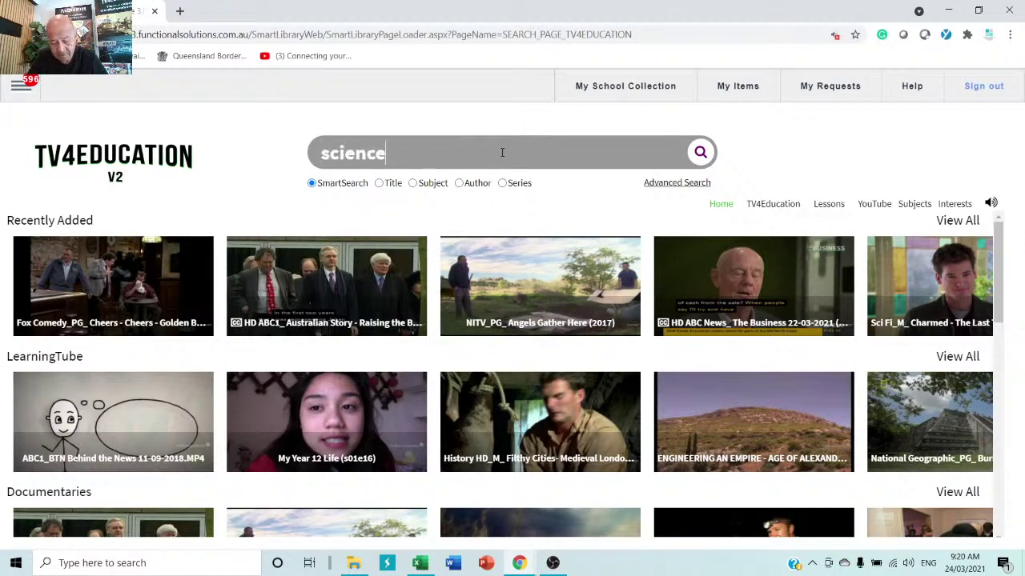
key("Return")
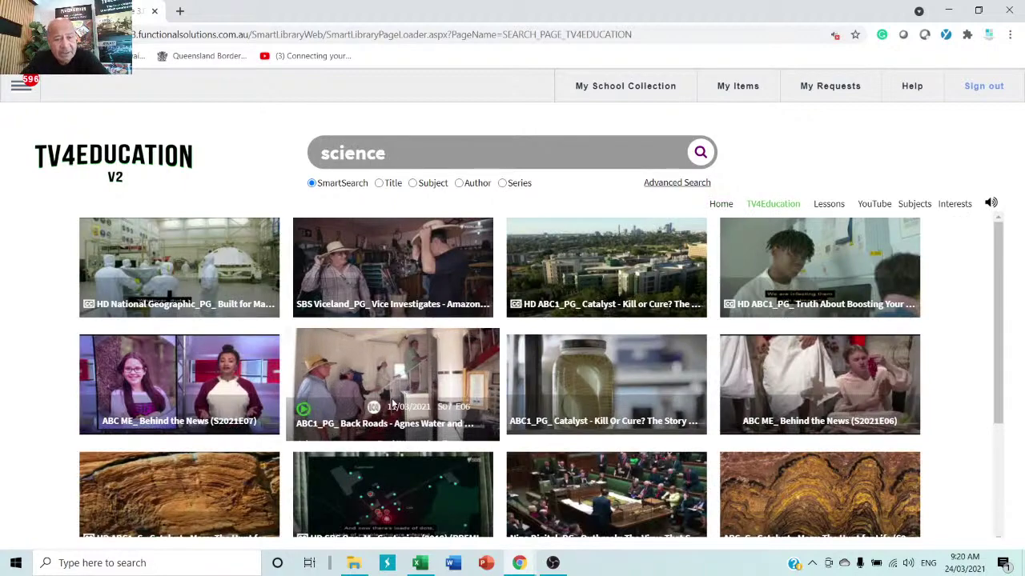
scroll(392, 376, "down", 10)
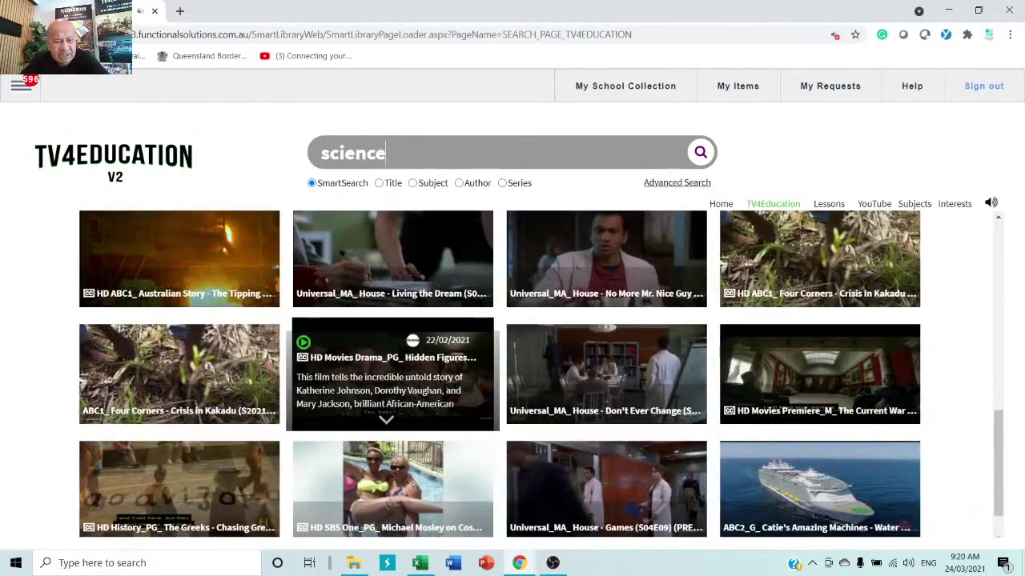
scroll(480, 392, "down", 1)
scroll(532, 398, "down", 5)
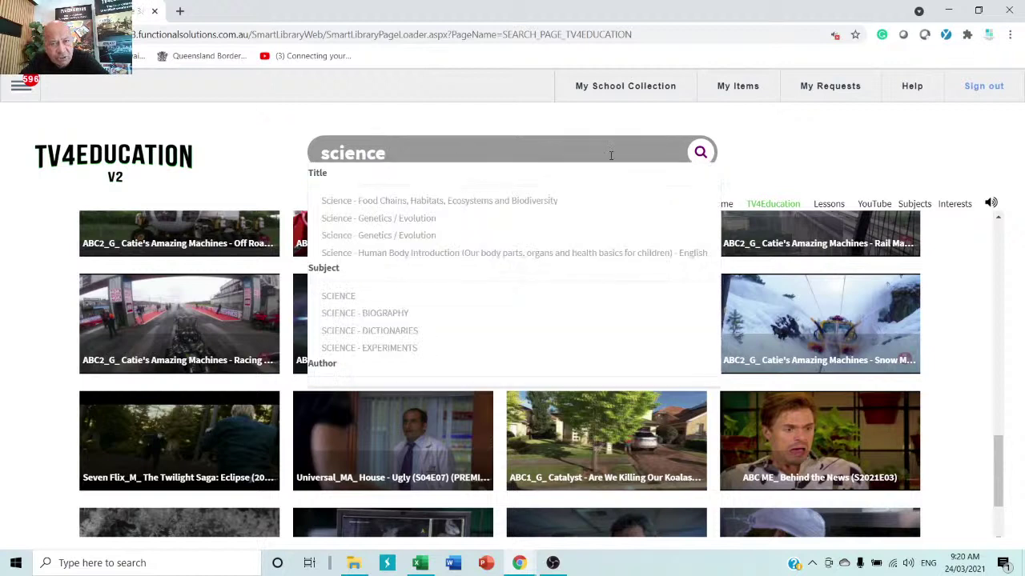
left_click(751, 157)
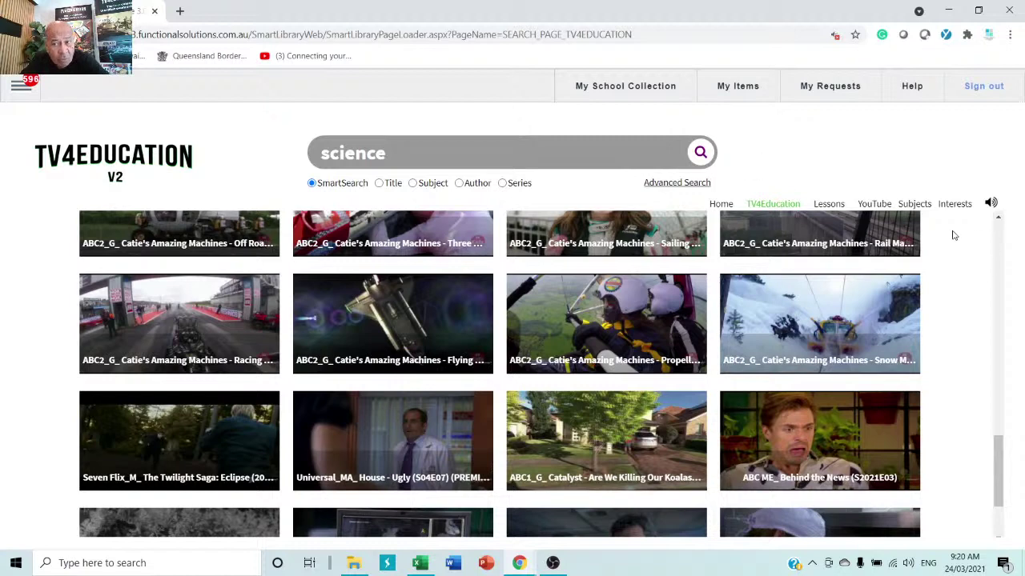
- Filter the results to the Science > Physics subject and scroll through the videos
left_click(920, 210)
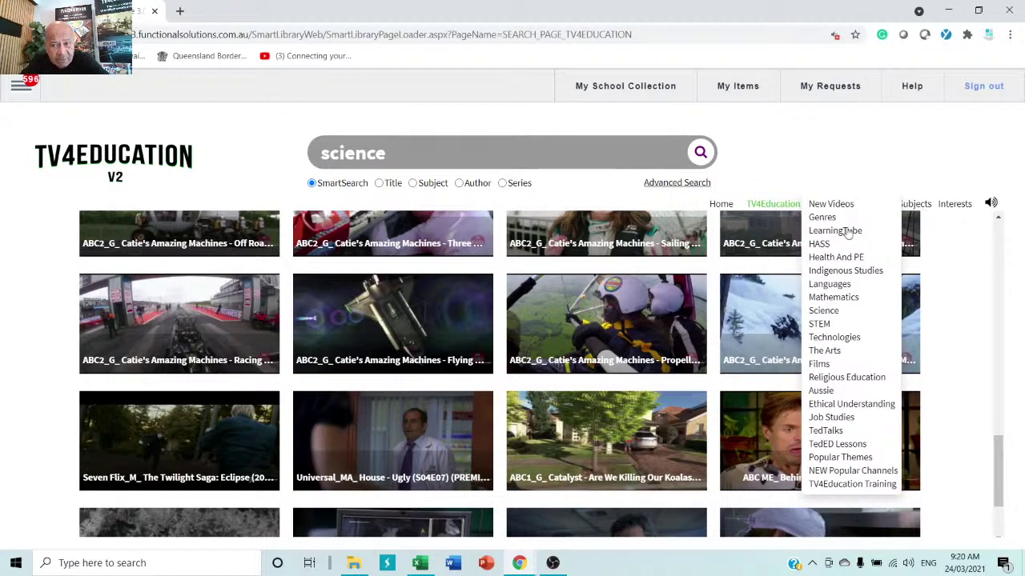
mouse_move(816, 310)
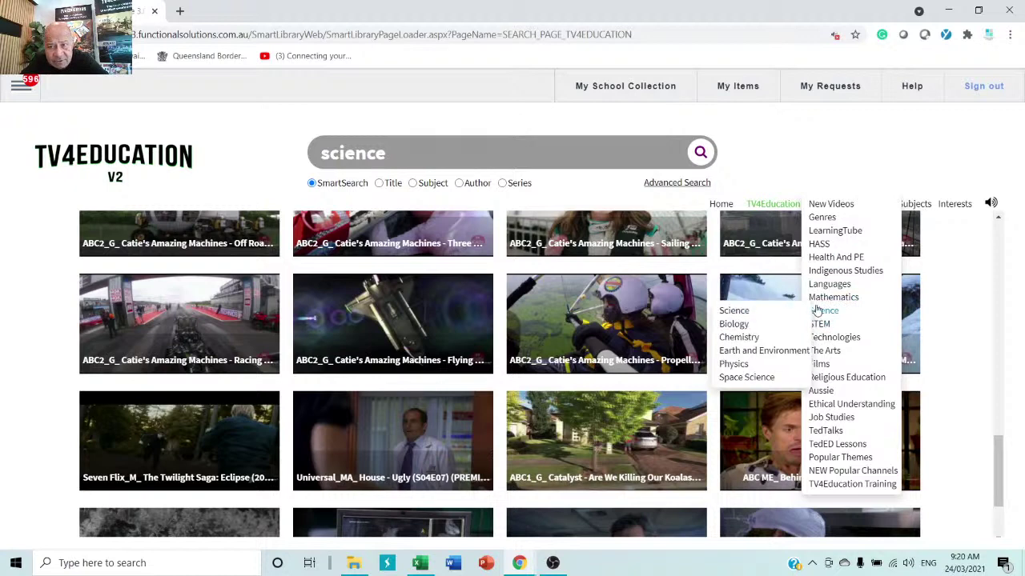
left_click(732, 364)
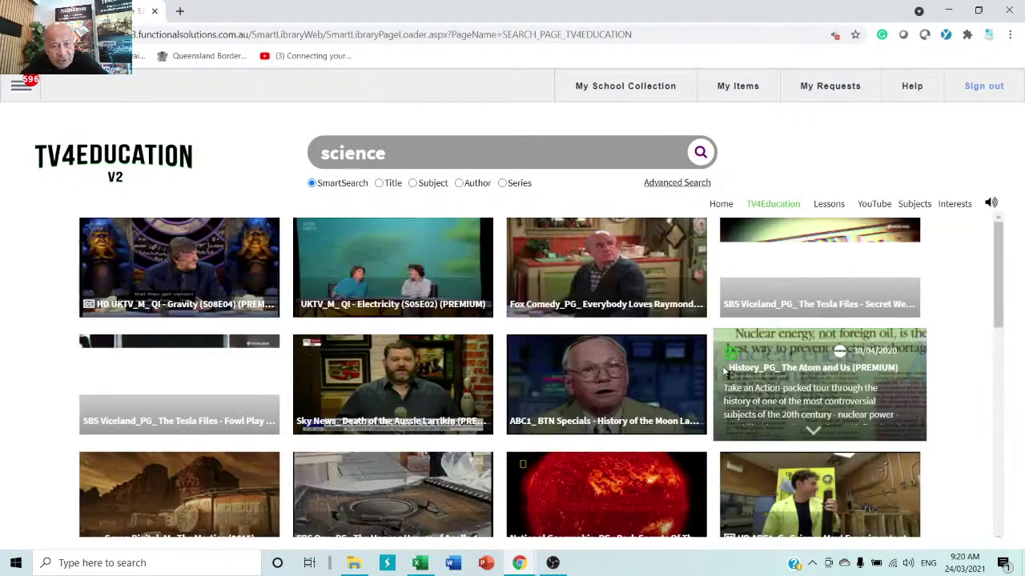
mouse_move(789, 312)
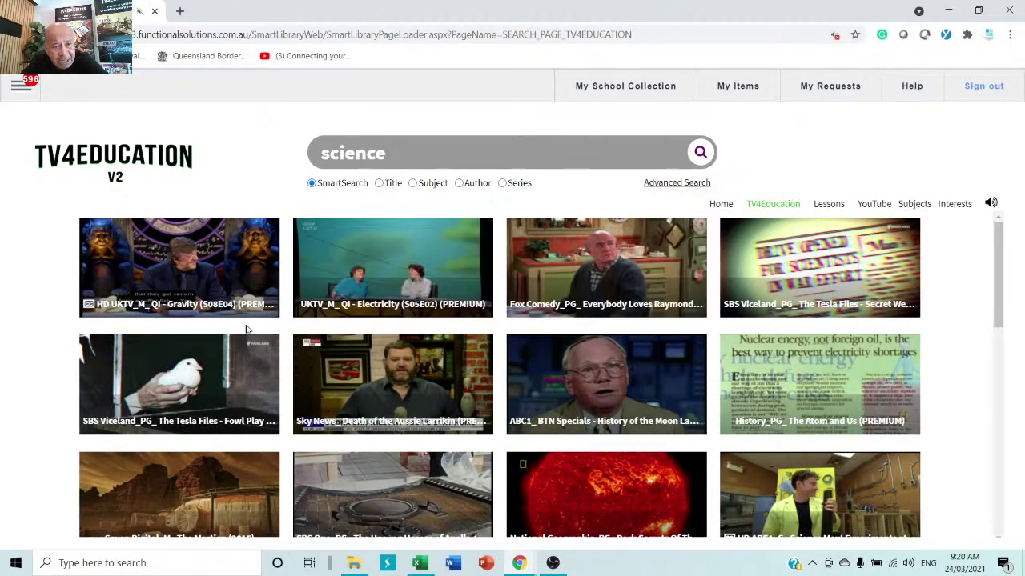
mouse_move(241, 336)
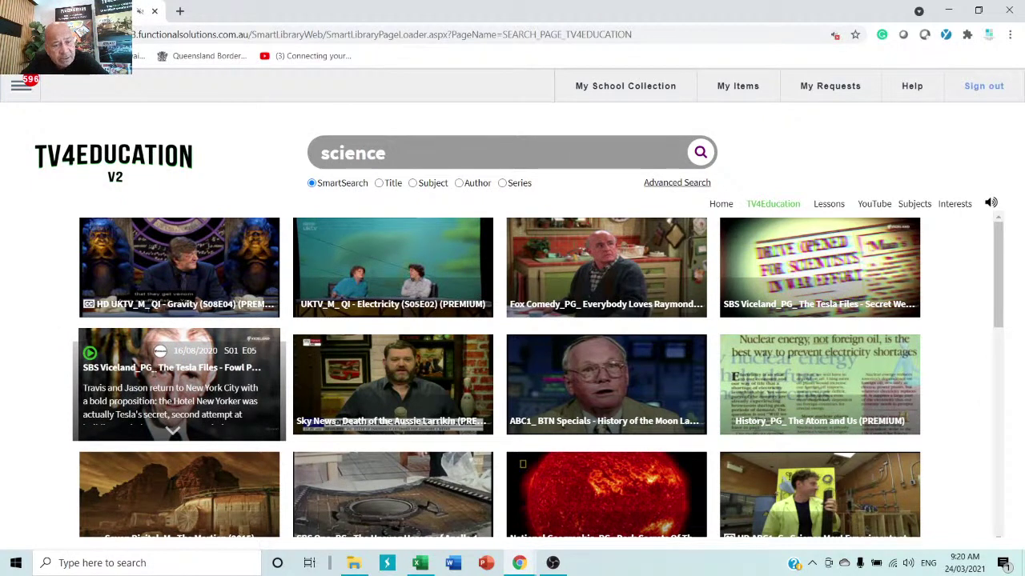
scroll(547, 386, "down", 4)
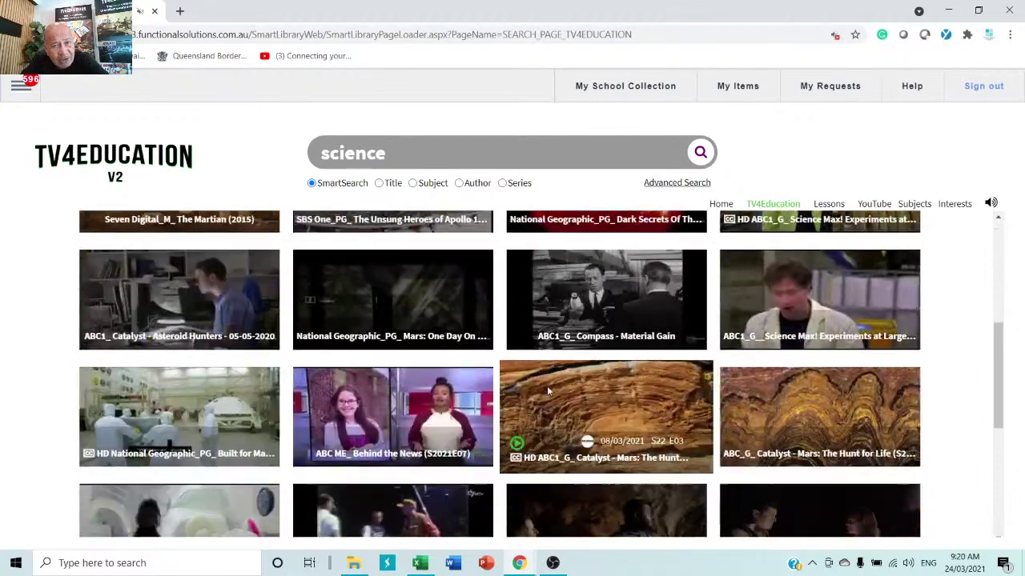
scroll(547, 386, "down", 6)
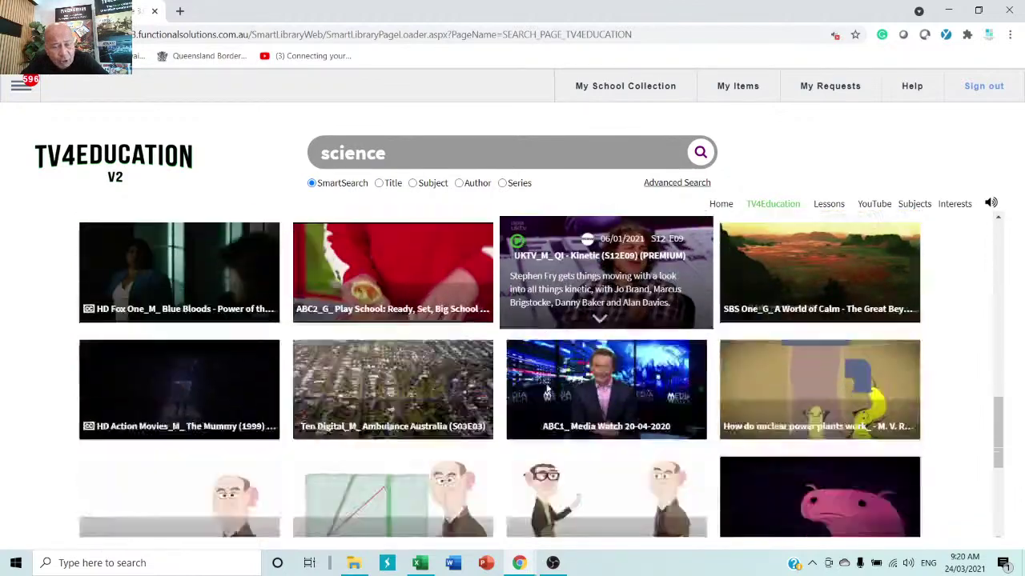
scroll(547, 390, "down", 5)
scroll(546, 389, "down", 3)
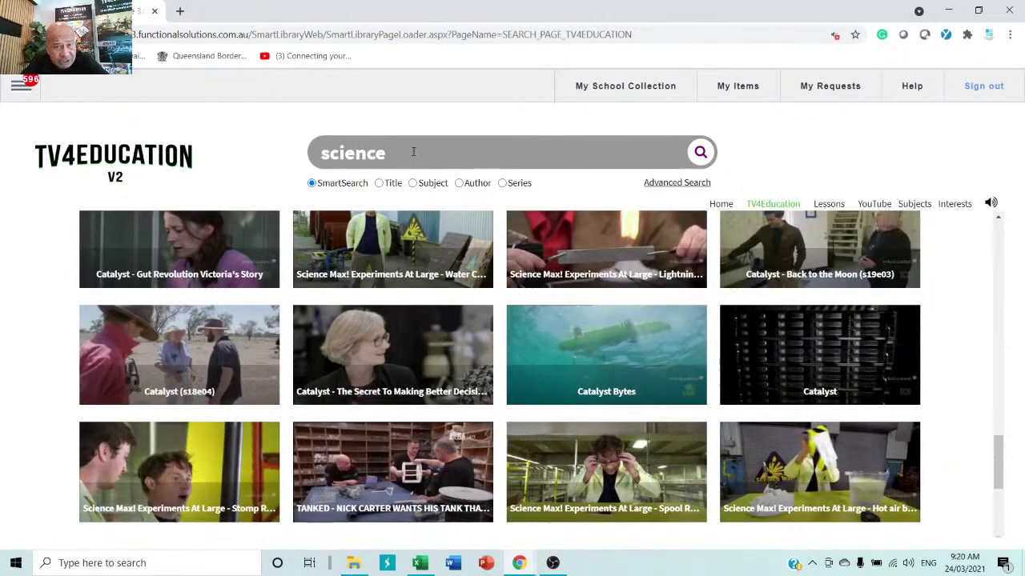
scroll(547, 448, "down", 4)
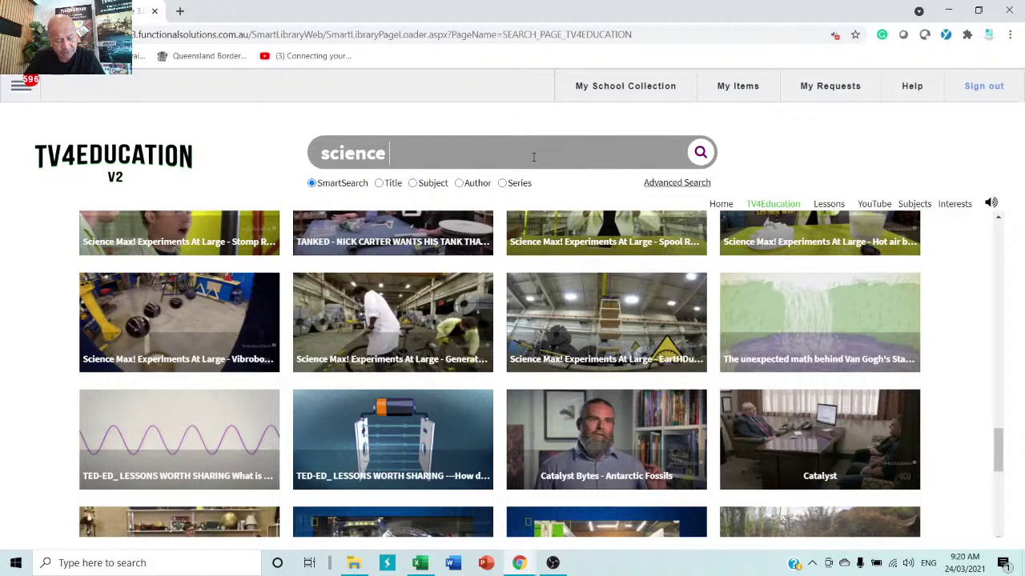
- Search the nonsense keywords 'fdgdfgfg dfgdfgdfgdfg dfgdfgdfg', see no results, then open My Requests
type("fdgdfgfg")
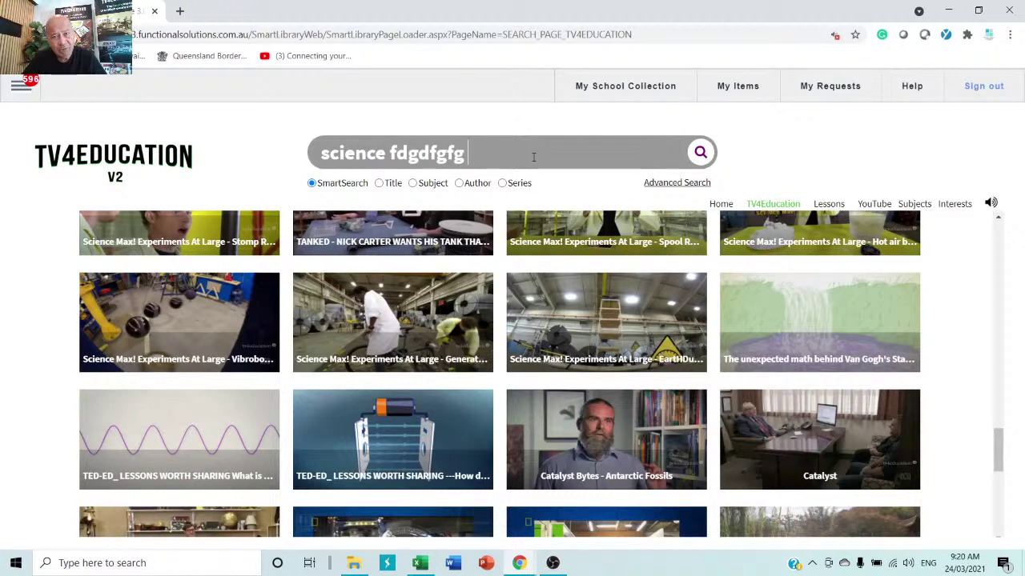
type(" dfgdfgdfgdfg")
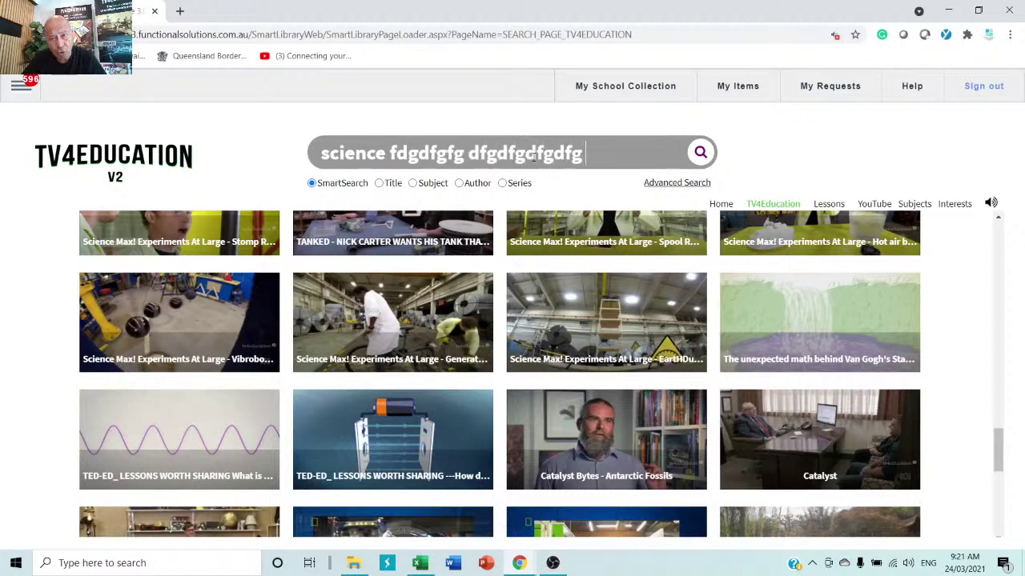
type(" dfgdfgdfg")
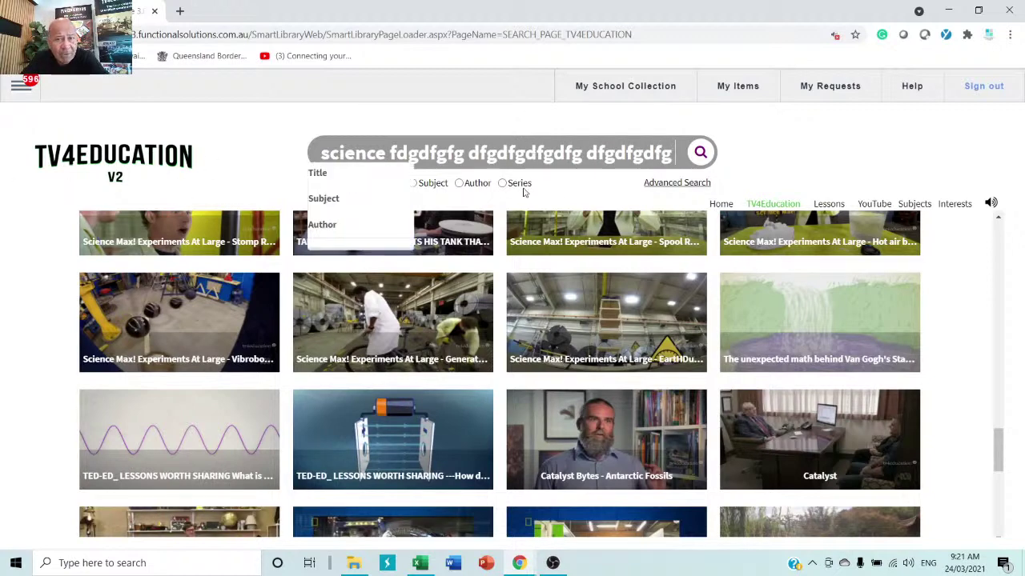
left_click(701, 154)
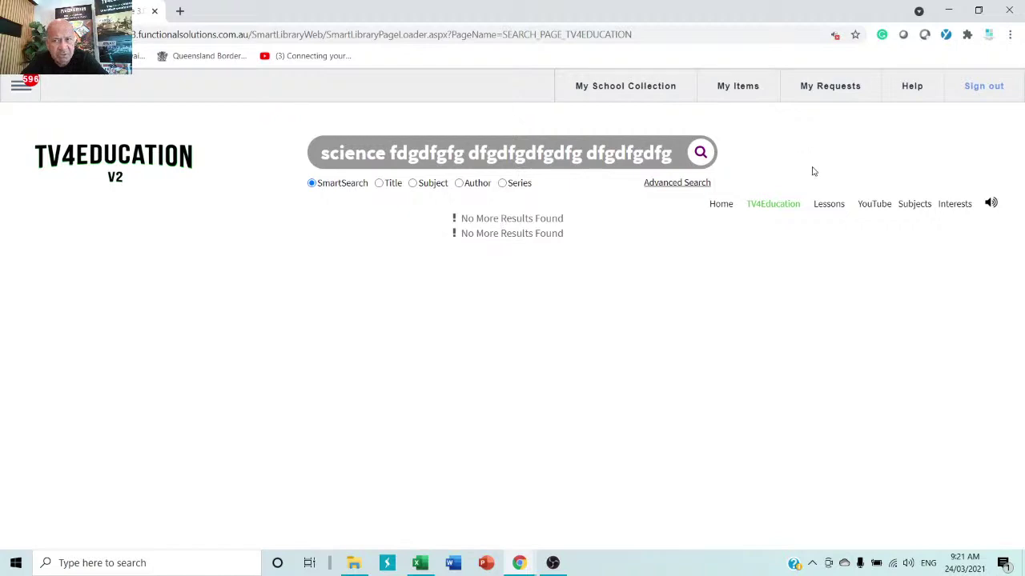
left_click(828, 93)
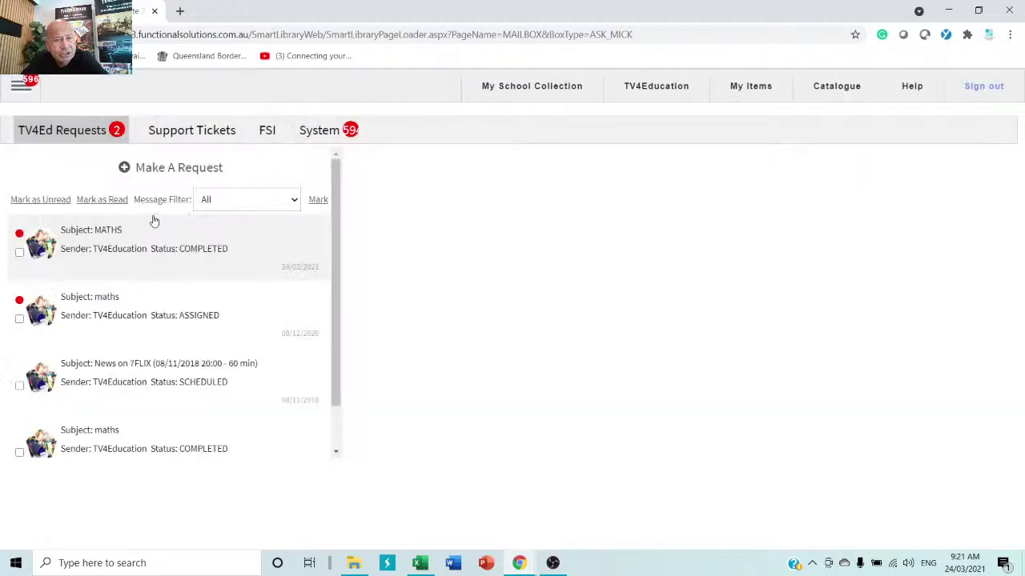
- Start a Topic Request with target age group 9 and curriculum code objective 565656
left_click(181, 169)
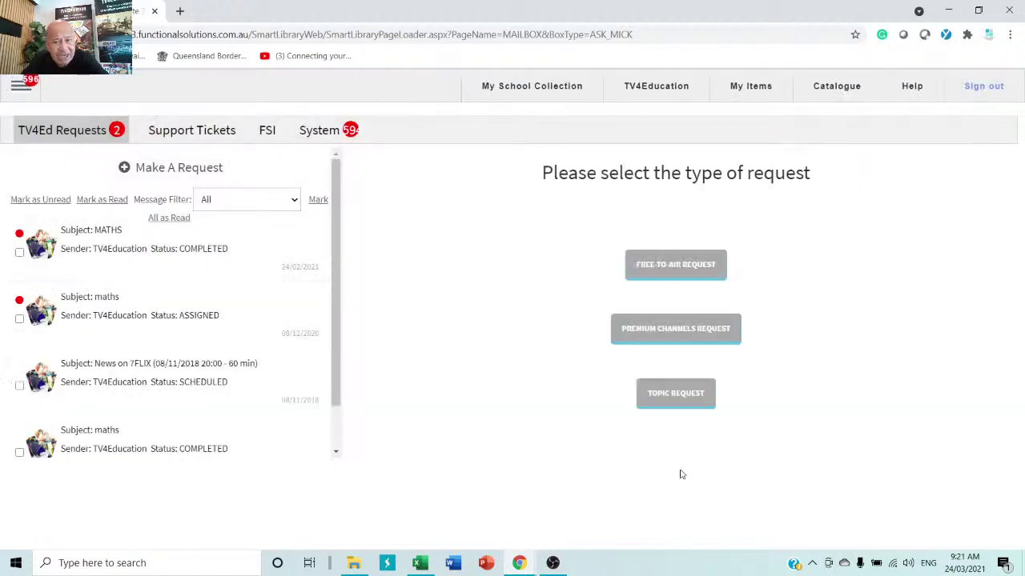
left_click(684, 399)
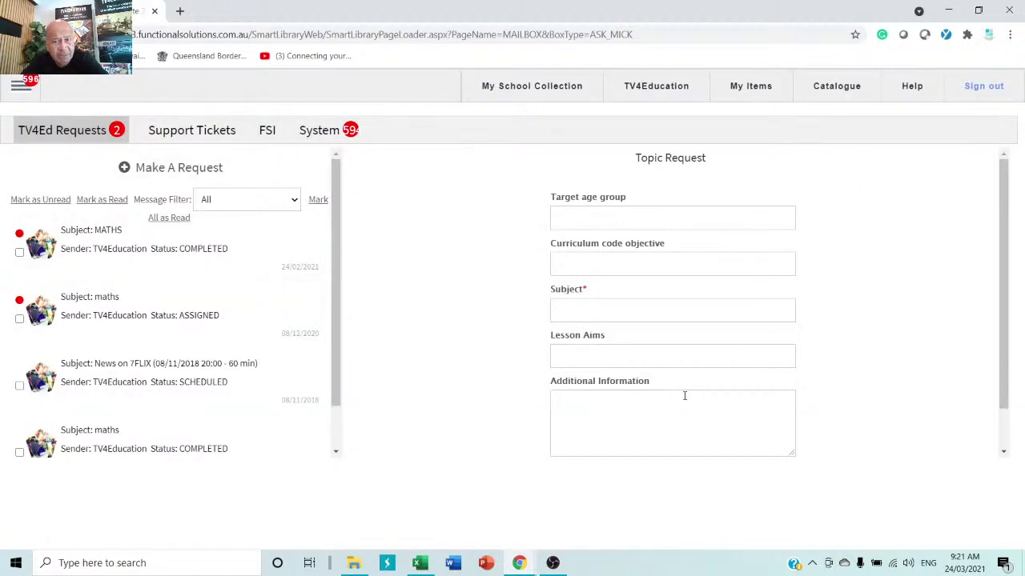
left_click(686, 217)
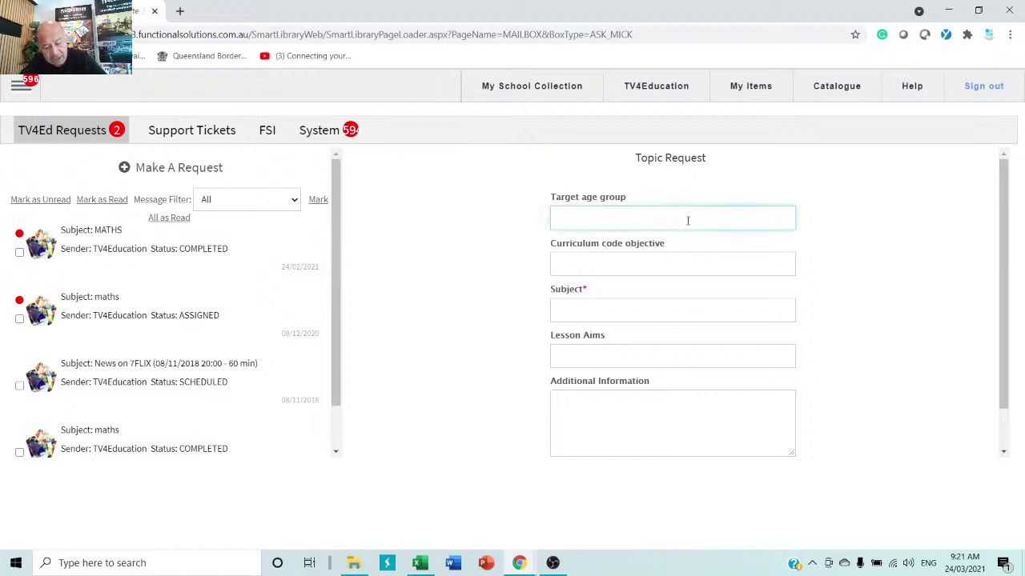
type("9")
left_click(681, 261)
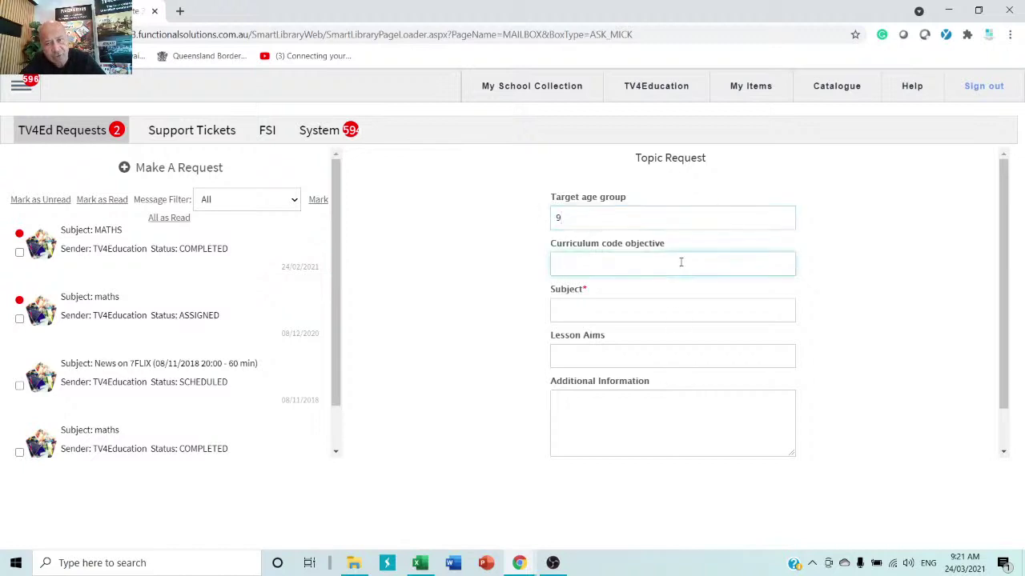
type("565656")
- Enter subject 'science' and look over the remaining Topic Request fields
left_click(673, 311)
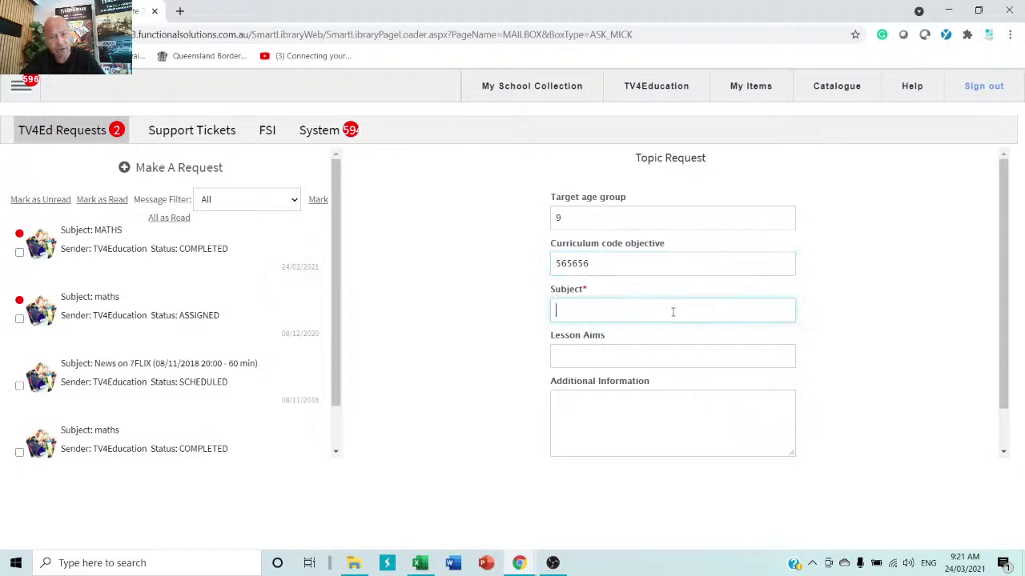
type("science")
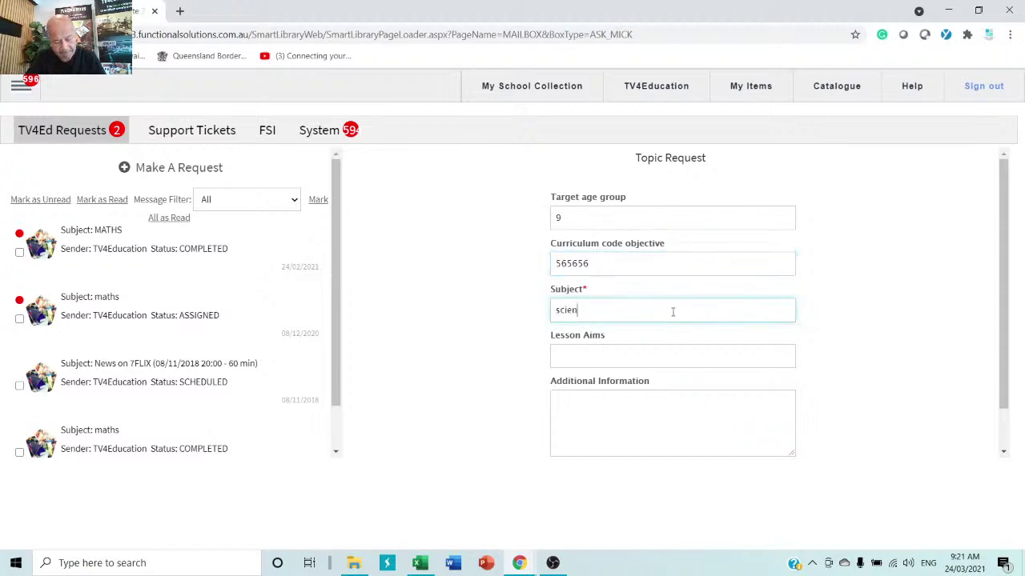
left_click(614, 358)
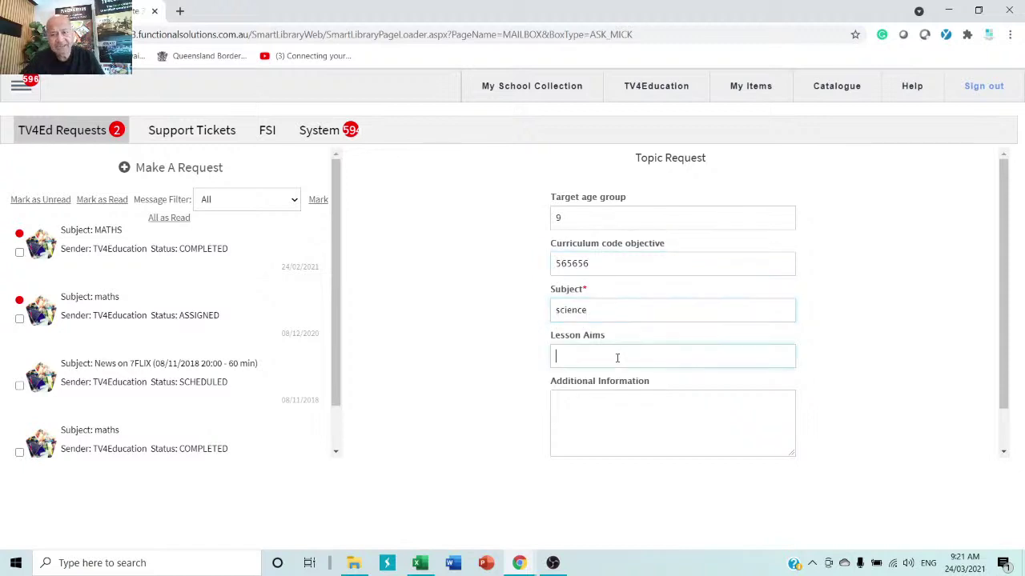
left_click(670, 424)
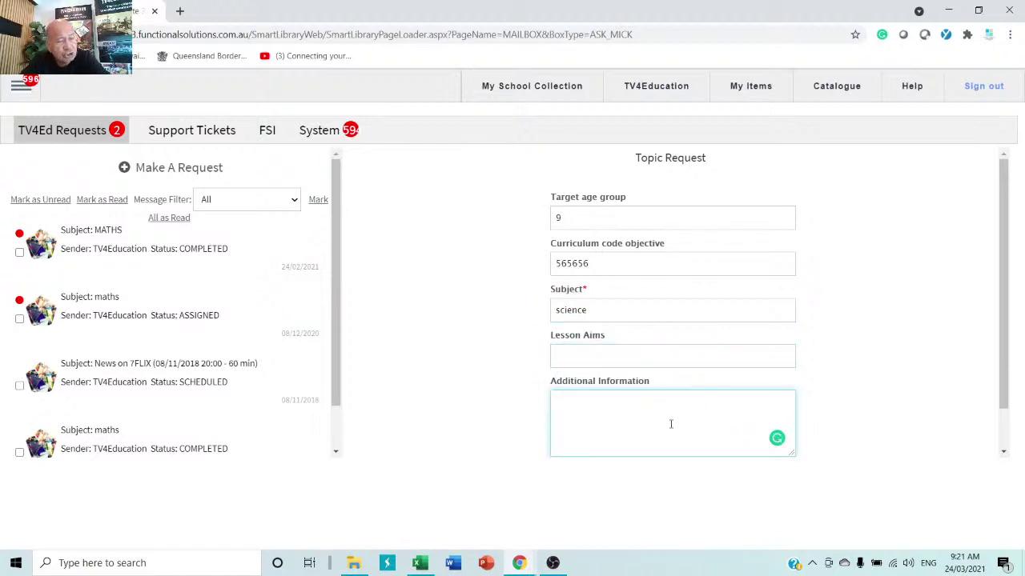
scroll(671, 425, "down", 1)
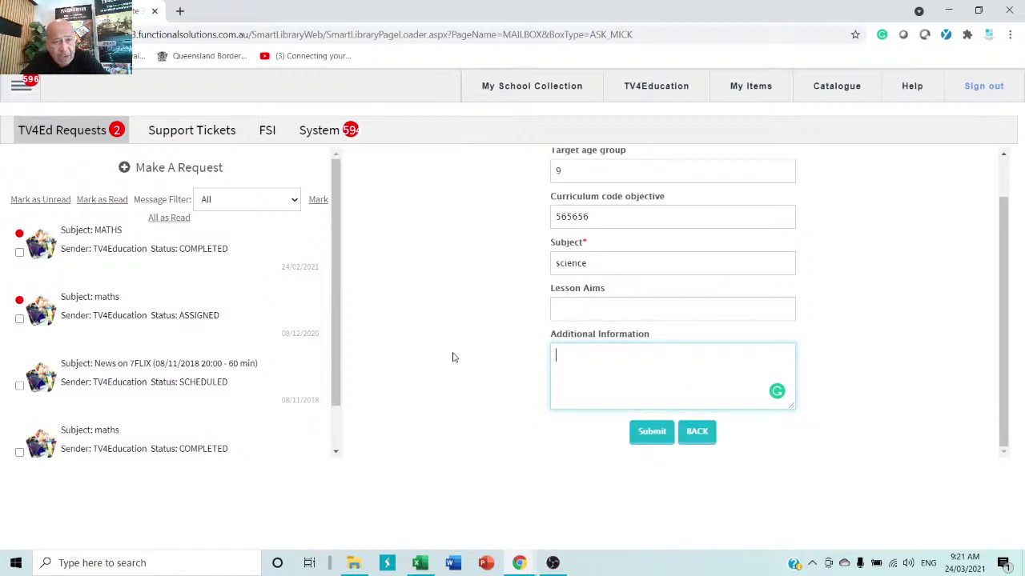
scroll(452, 353, "up", 1)
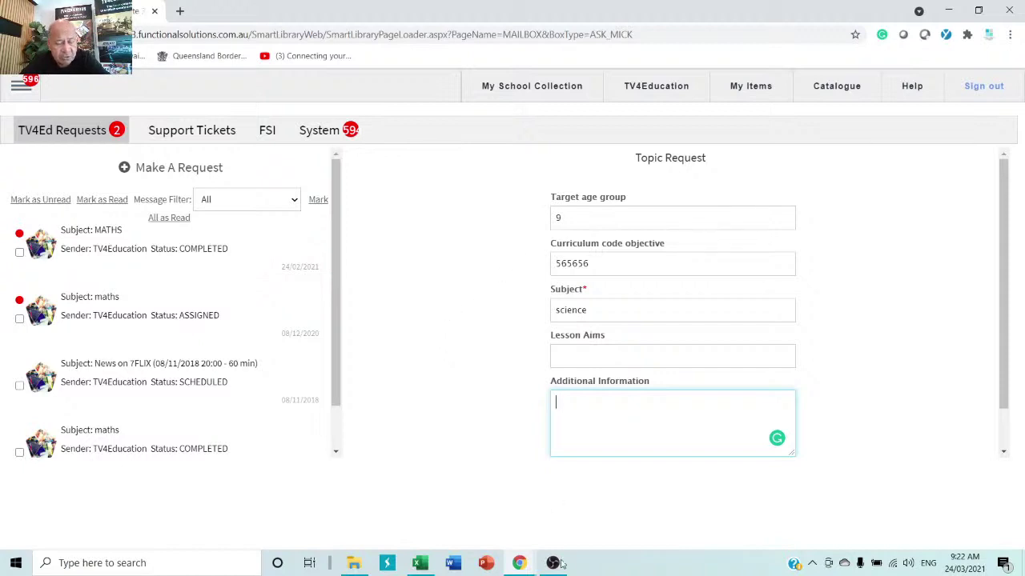
mouse_move(553, 563)
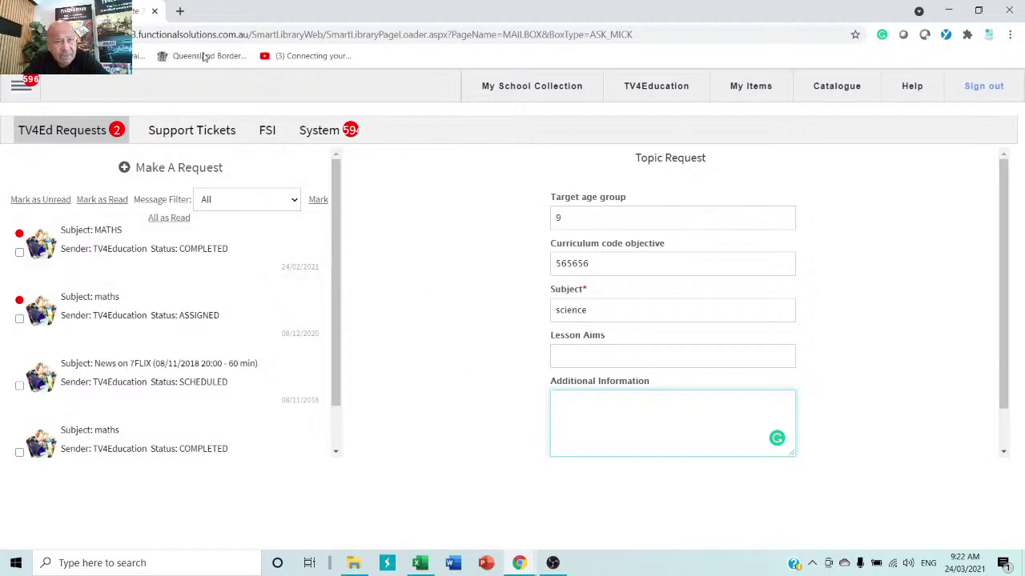
left_click(180, 10)
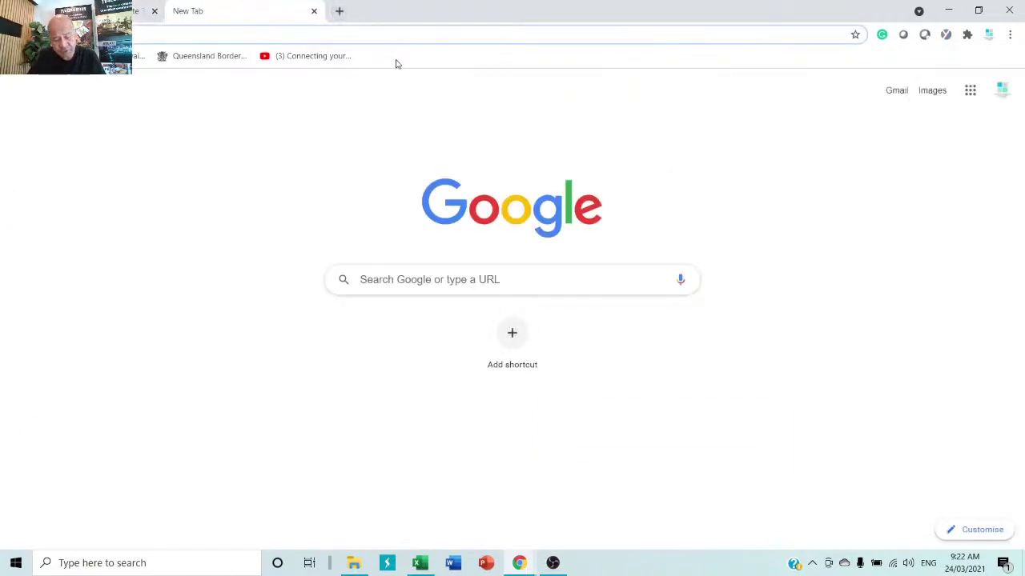
type("www.")
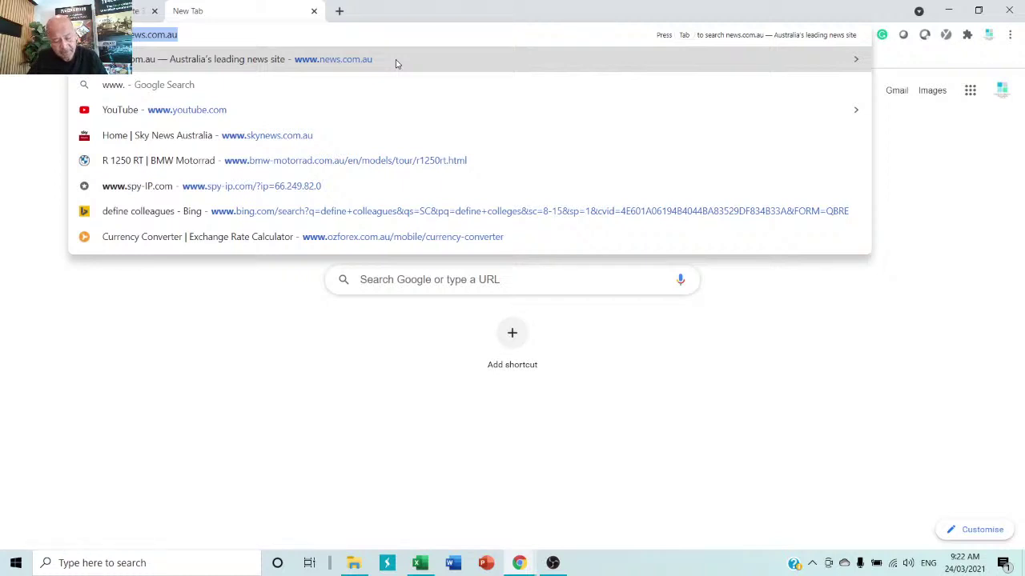
type("foxtel.com.")
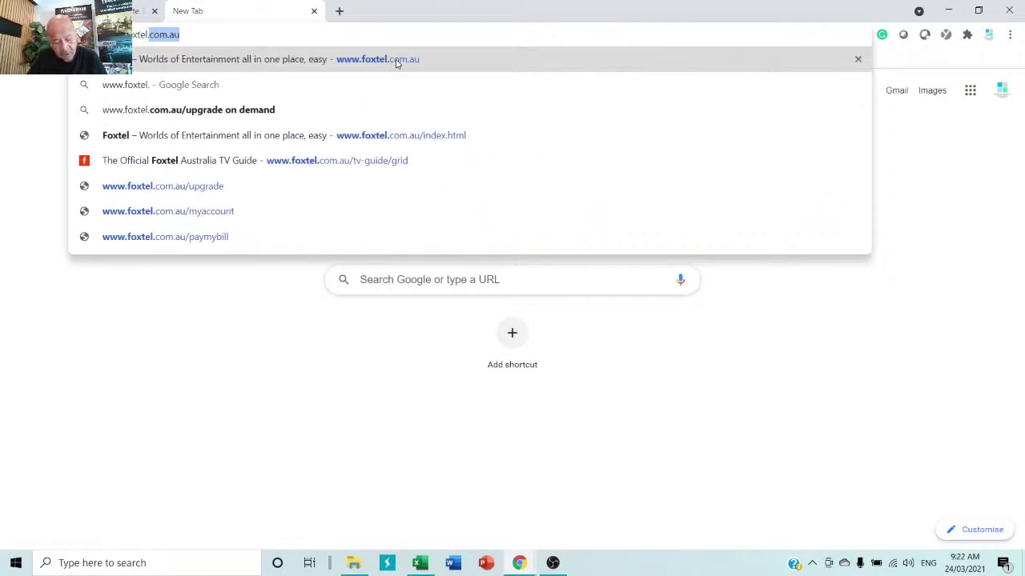
type("au")
key("Return")
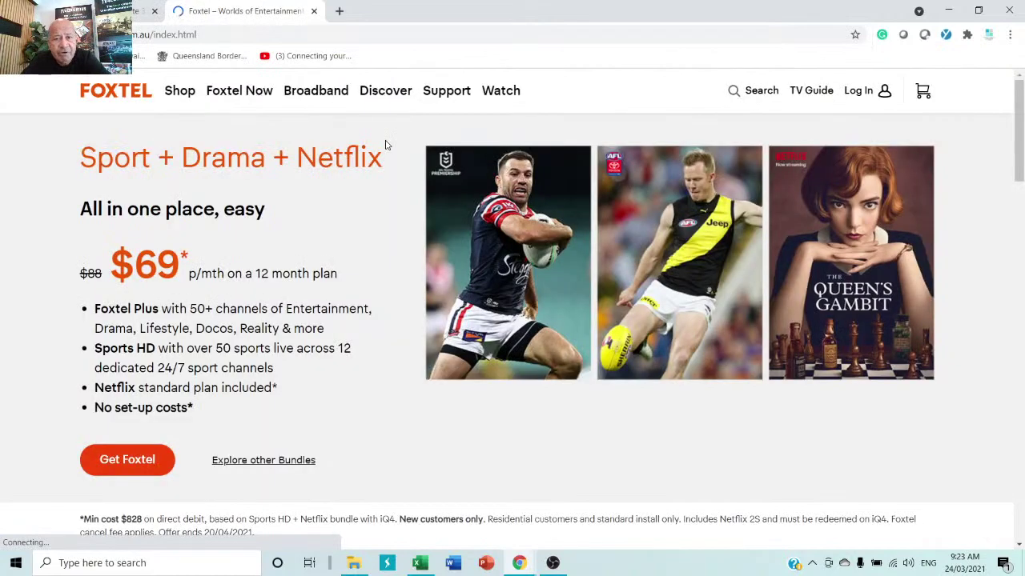
- Browse today's channel listings in the Foxtel TV Guide grid
left_click(813, 94)
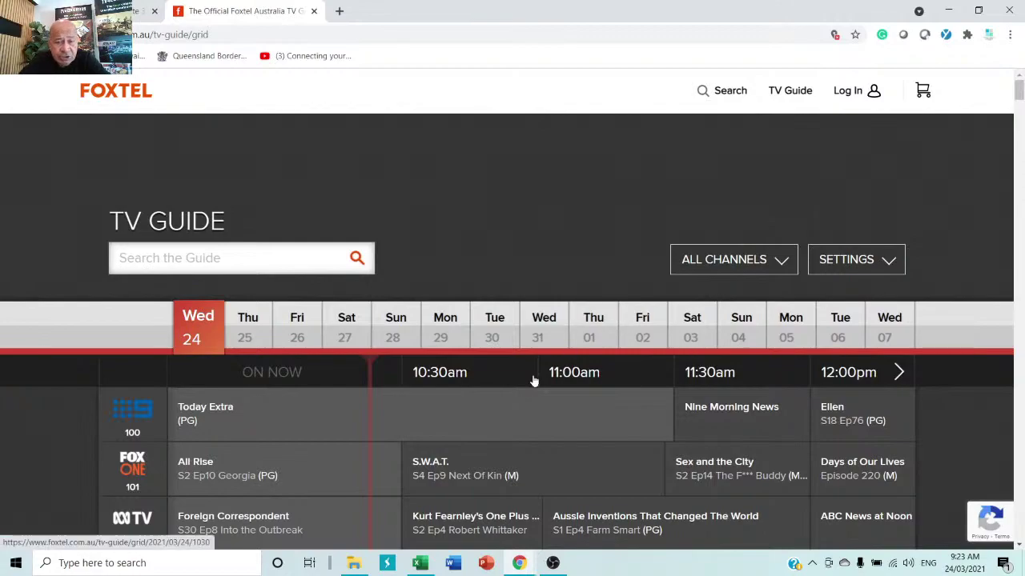
scroll(513, 420, "down", 6)
scroll(511, 420, "down", 13)
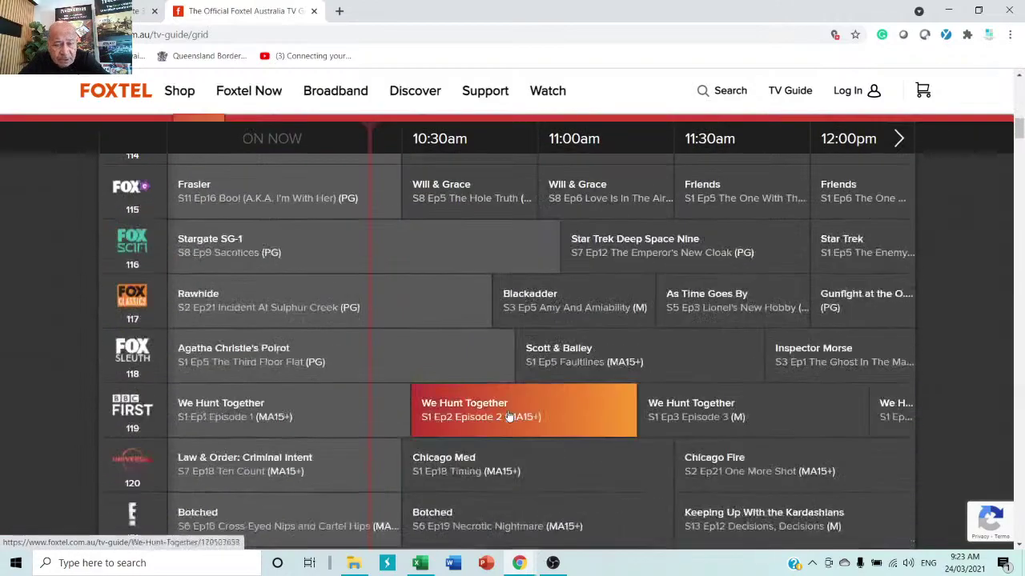
scroll(496, 418, "down", 15)
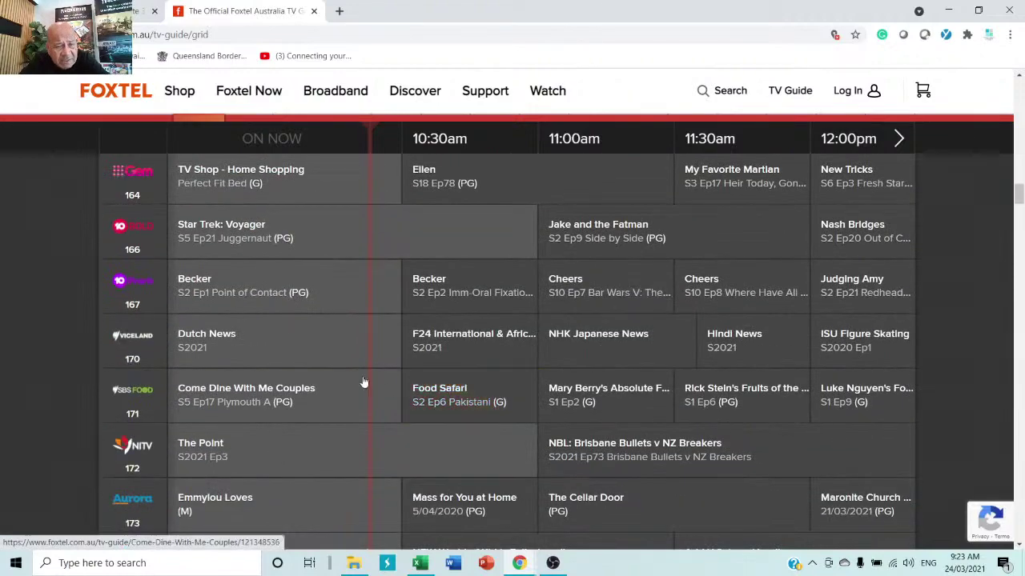
scroll(528, 410, "down", 3)
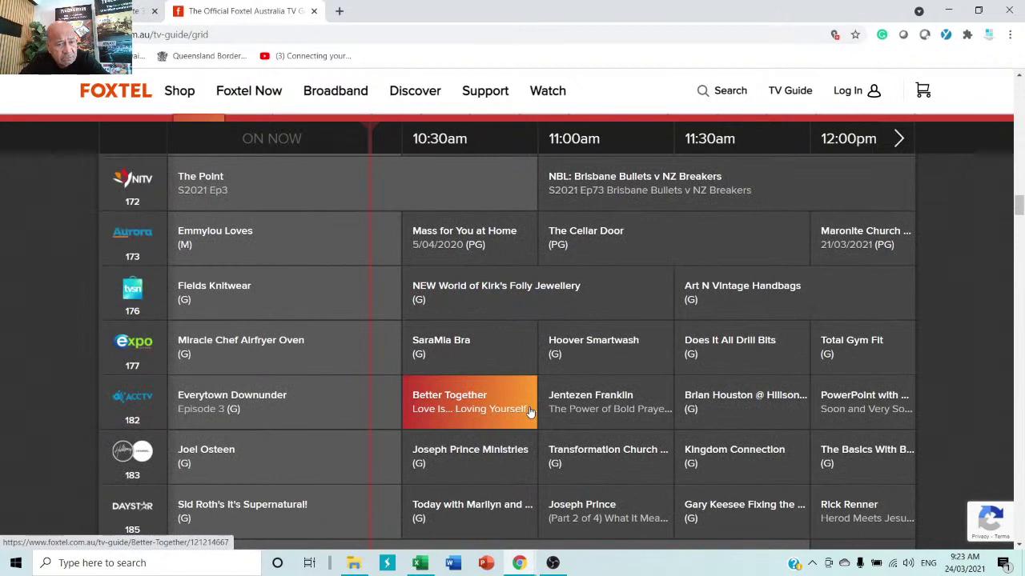
scroll(529, 410, "down", 3)
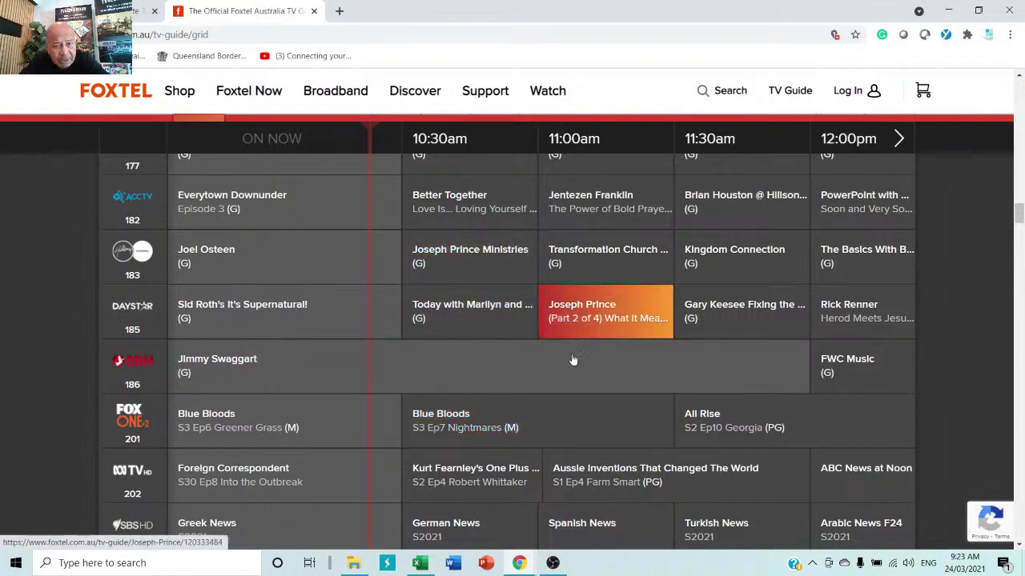
scroll(496, 478, "down", 4)
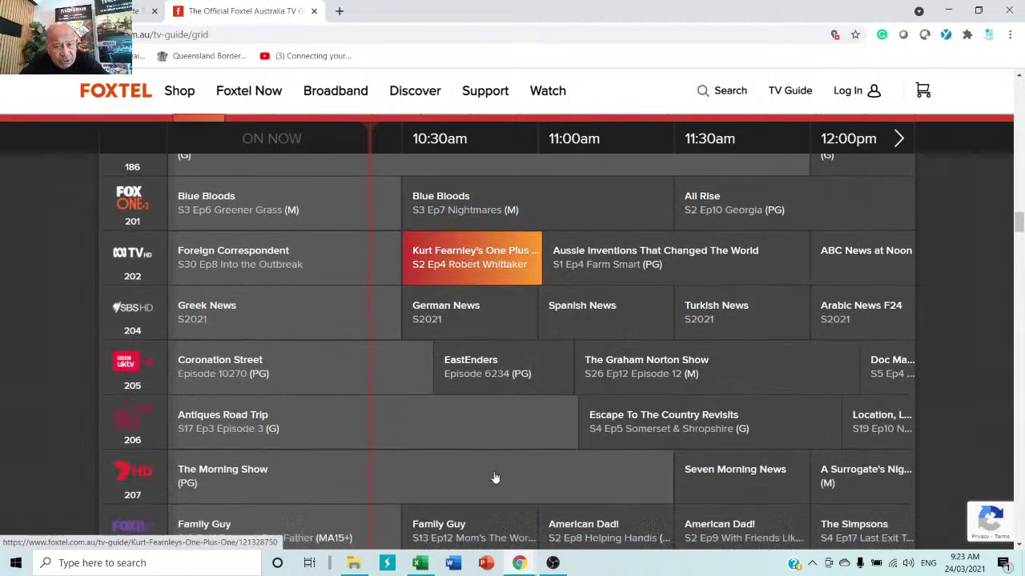
scroll(497, 478, "up", 6)
- Begin a Premium Channels request, choose its channel, then go back to the request-type chooser
left_click(121, 11)
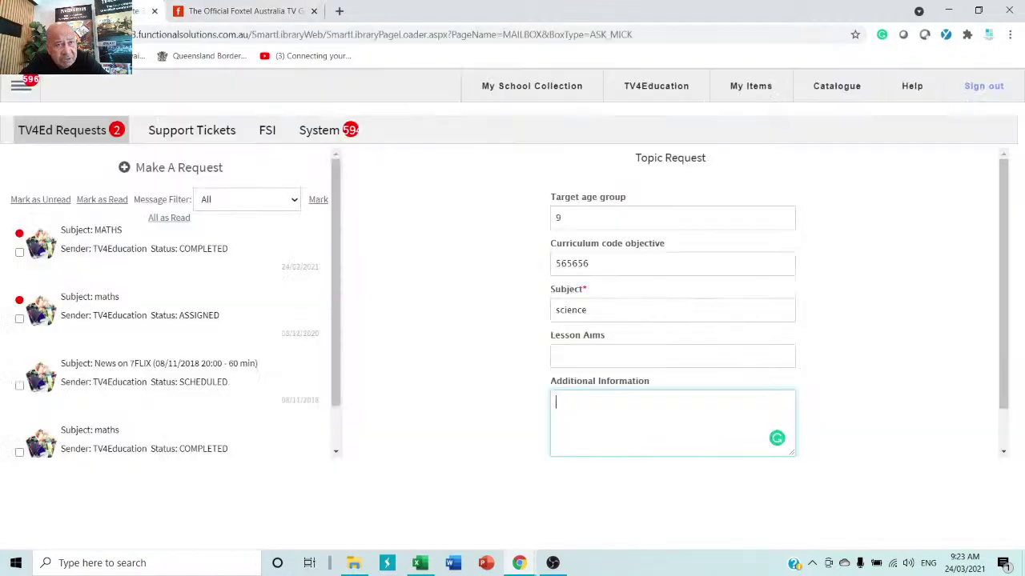
left_click(173, 174)
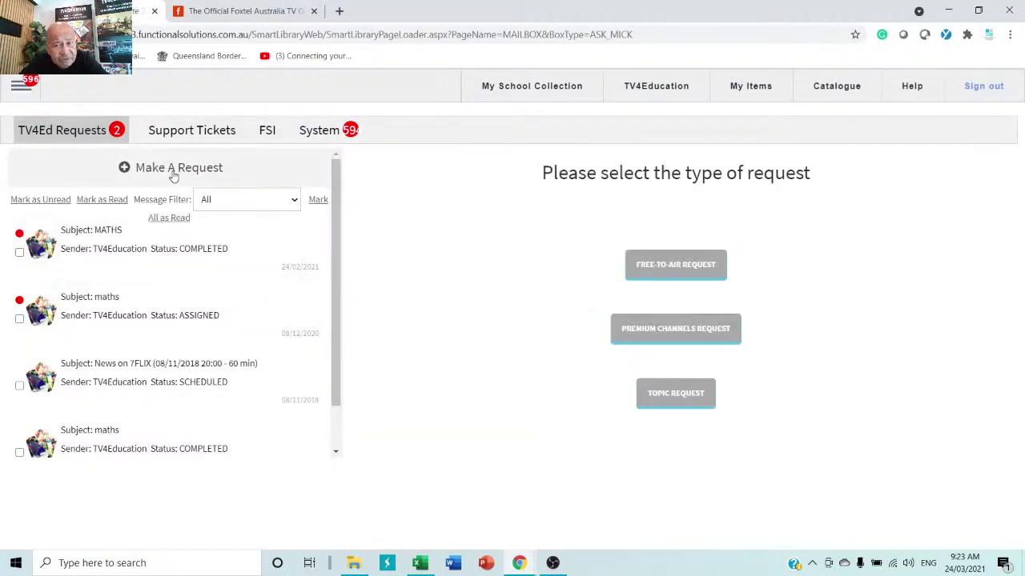
left_click(687, 337)
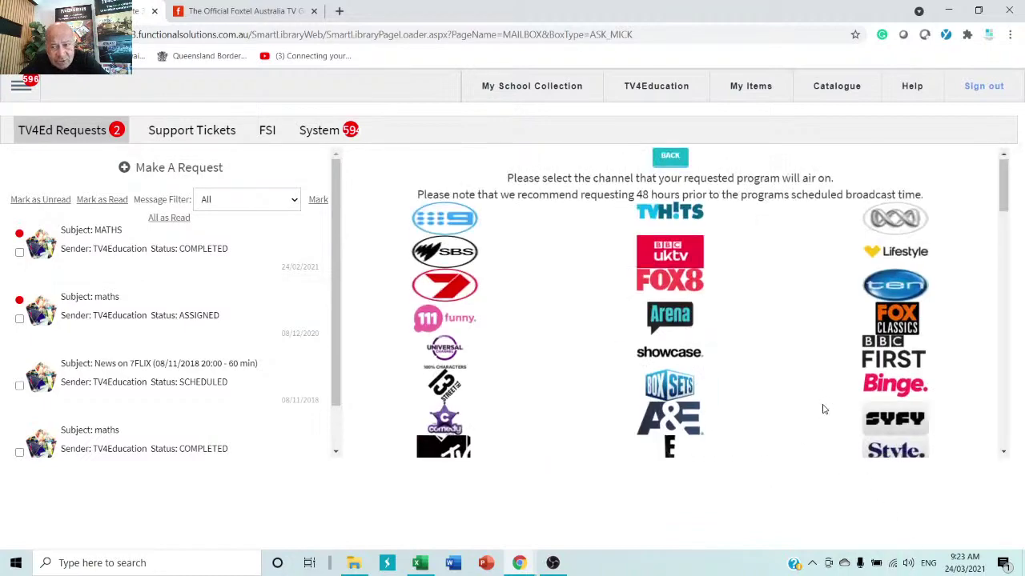
scroll(823, 409, "down", 3)
left_click(665, 392)
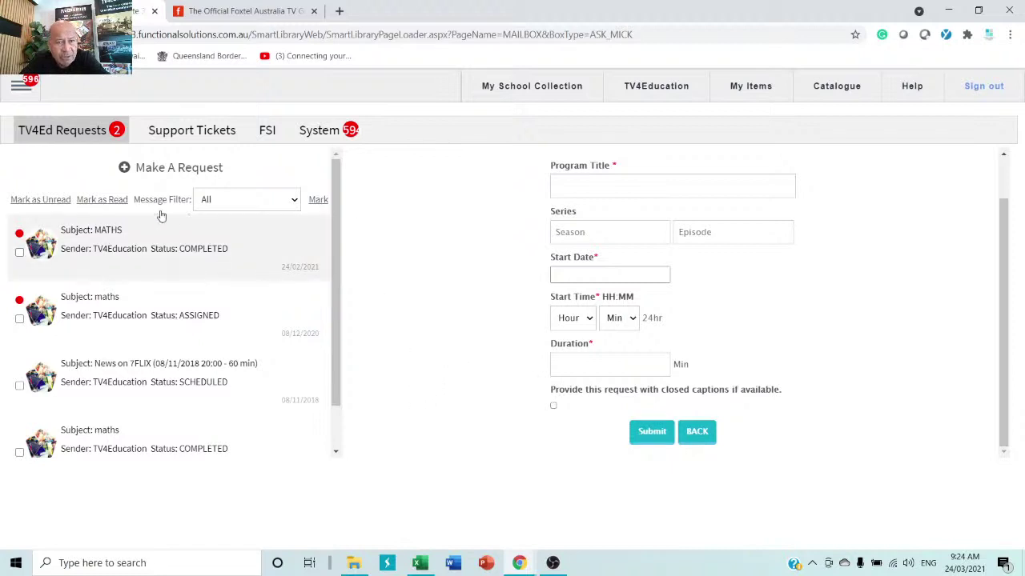
left_click(167, 170)
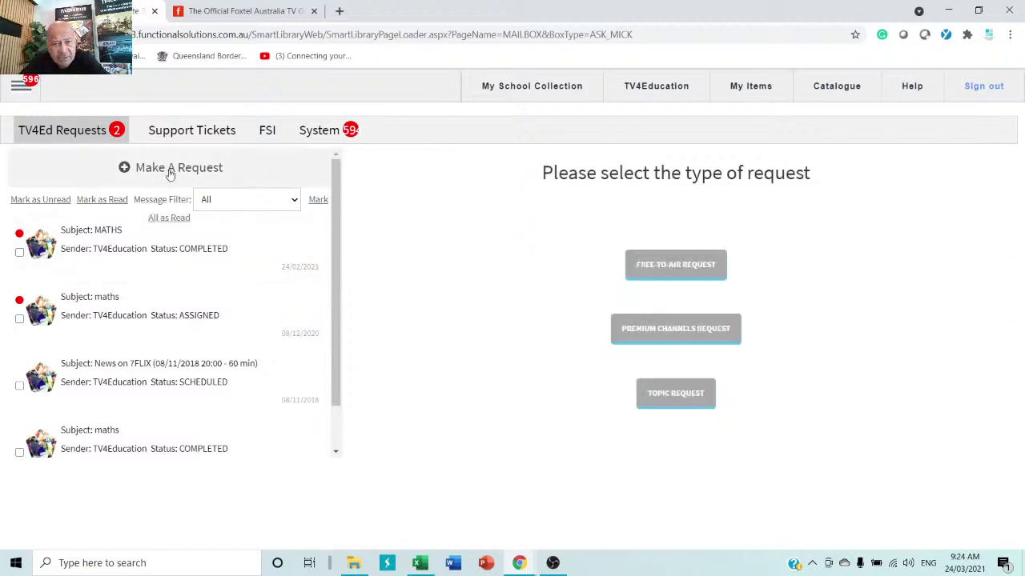
- Try a Free-to-Air request on channel Nine, then return to the TV4Education search home page
left_click(666, 270)
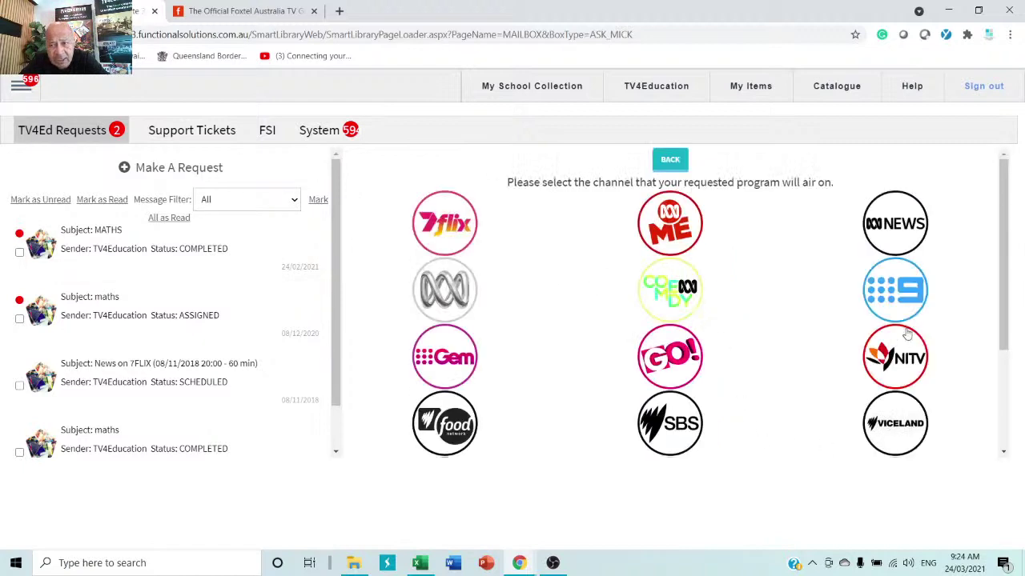
left_click(895, 300)
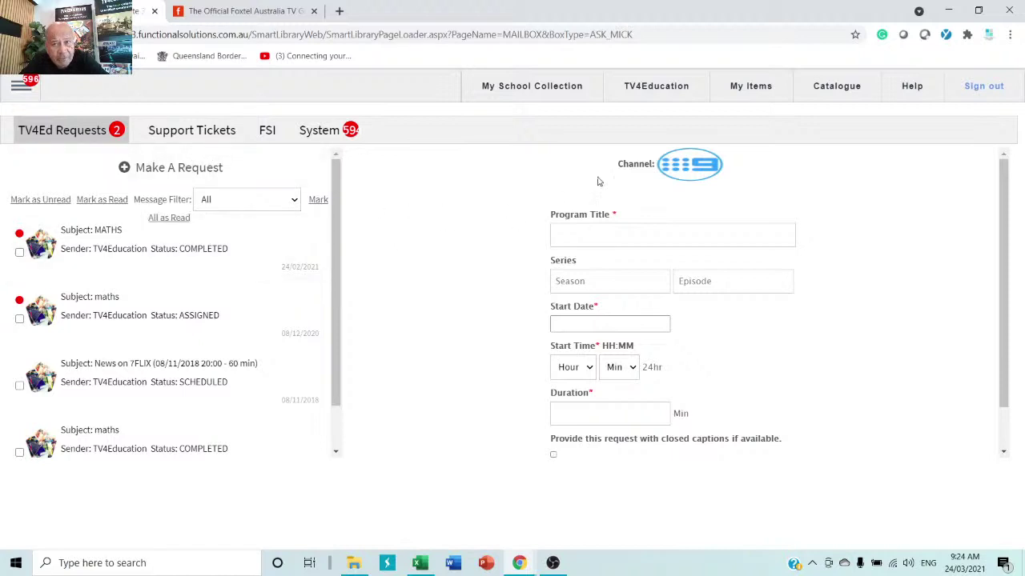
left_click(652, 92)
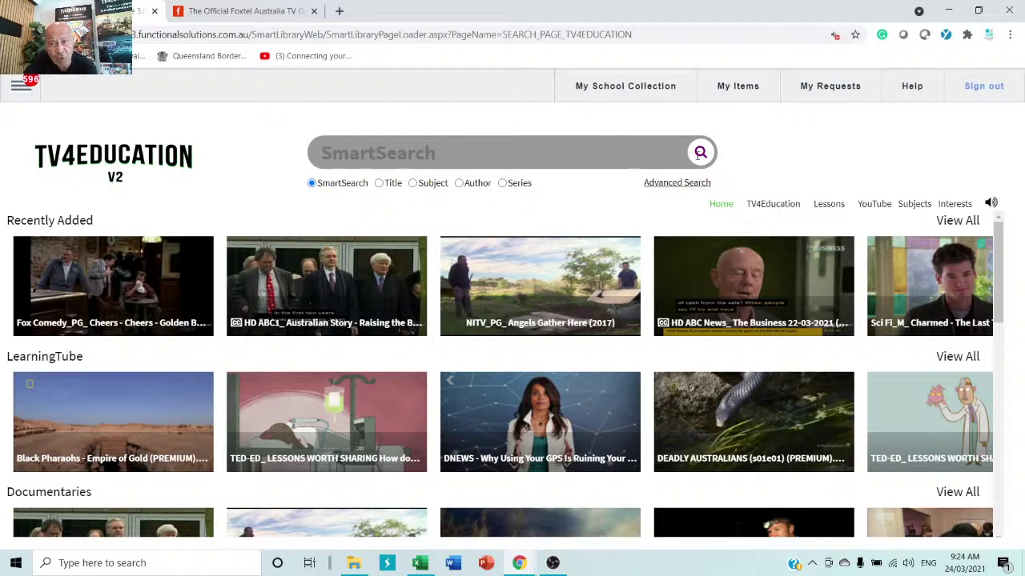
- Open My School Collection and browse results like Gravity Compilation, BTN Media Literacy and Joy at Work
left_click(637, 88)
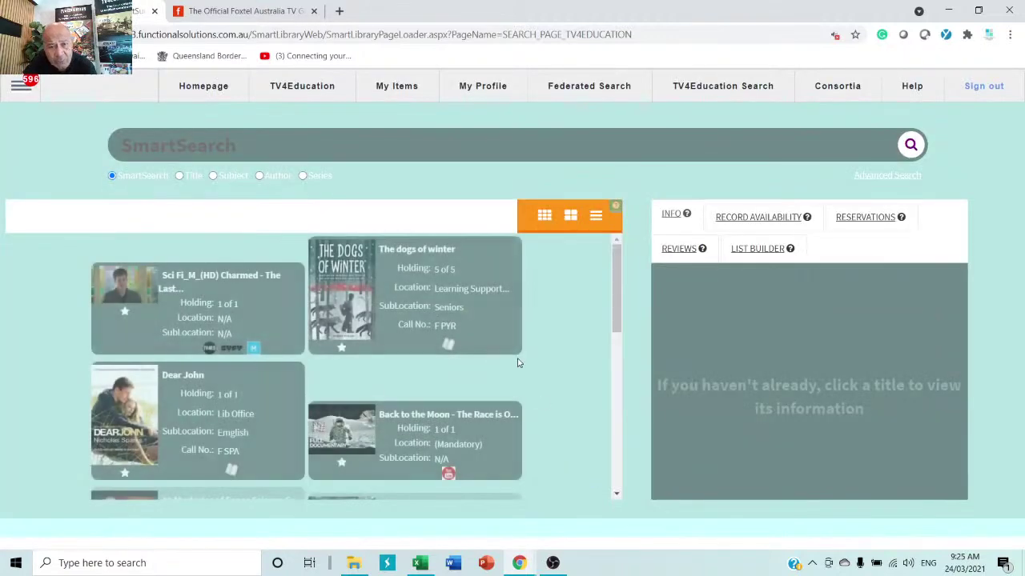
scroll(512, 356, "down", 10)
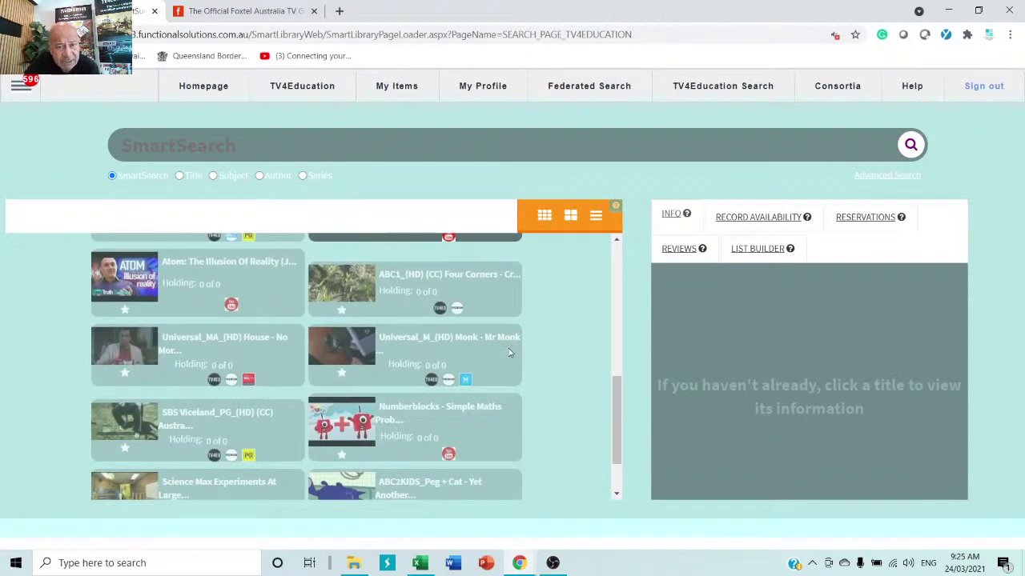
scroll(594, 451, "down", 1)
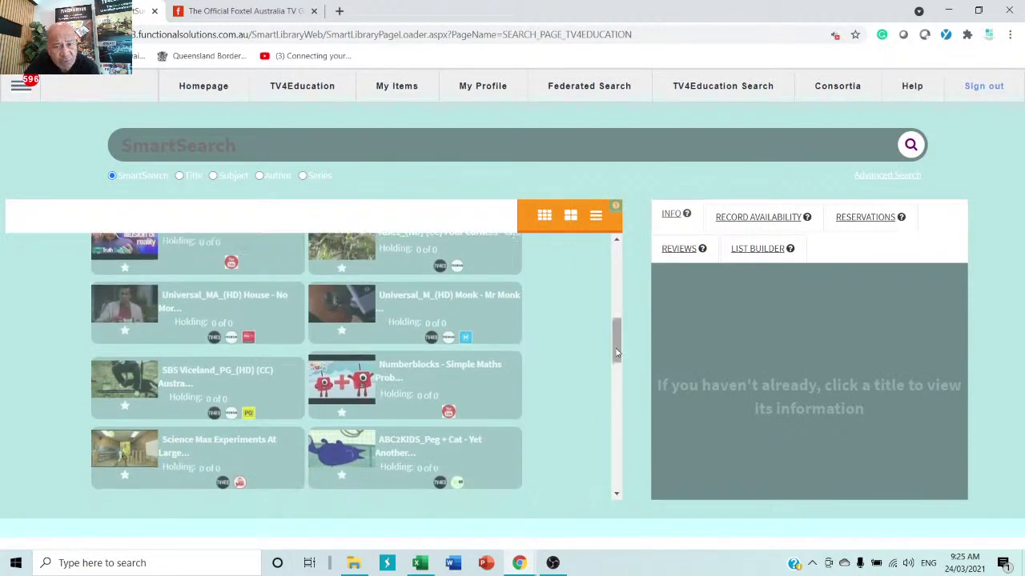
scroll(555, 361, "down", 4)
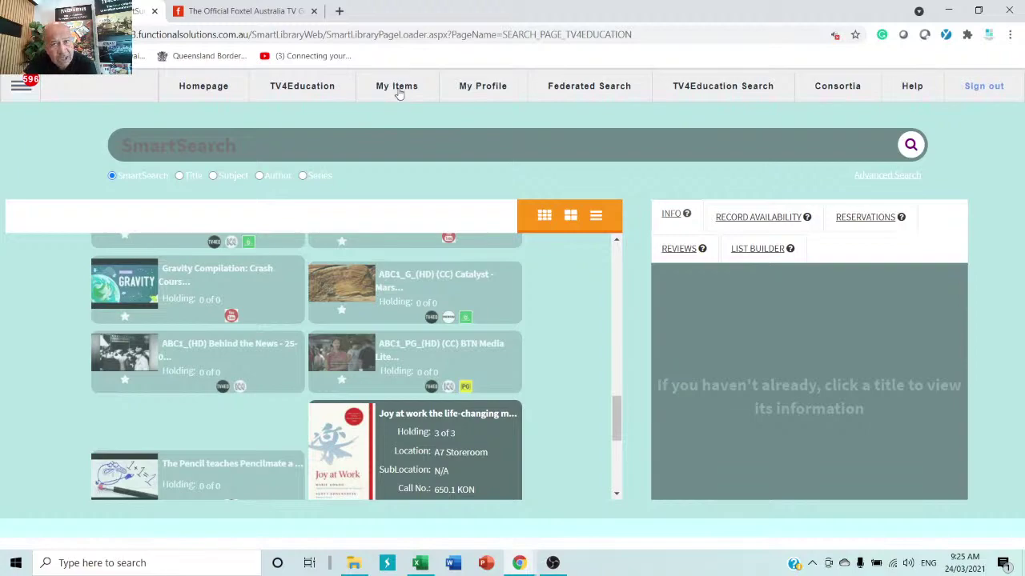
left_click(399, 88)
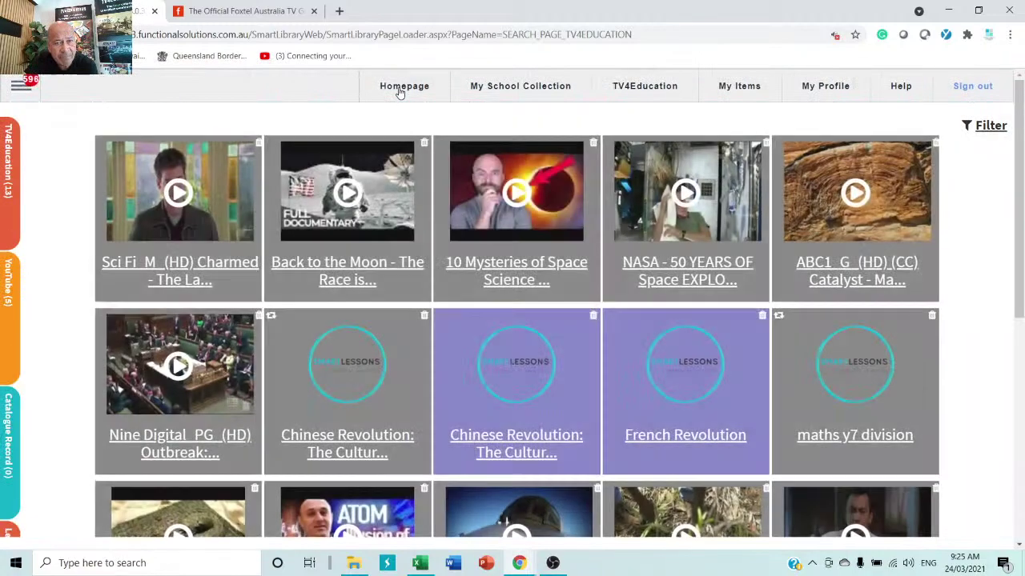
scroll(649, 375, "down", 5)
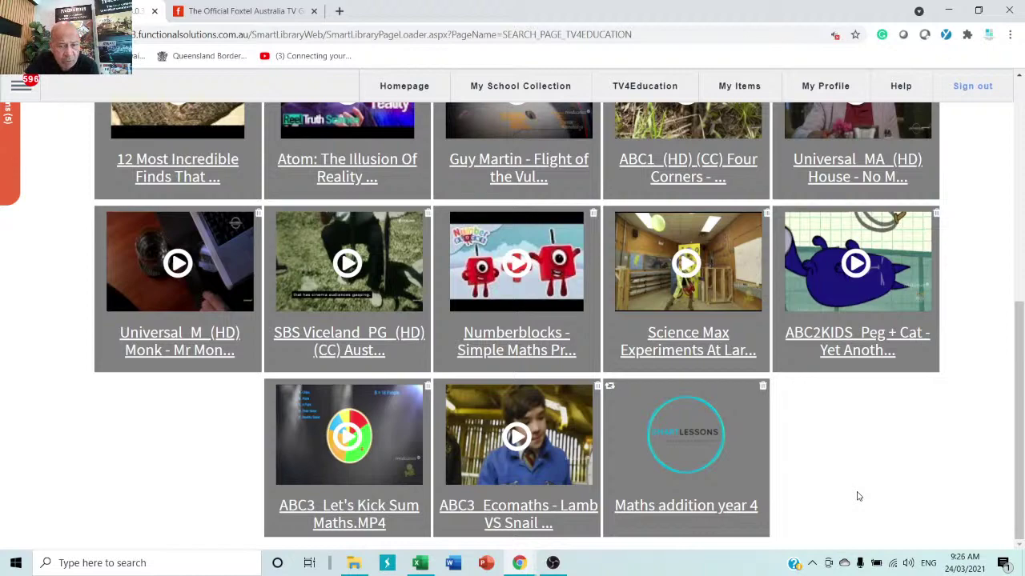
scroll(854, 489, "up", 6)
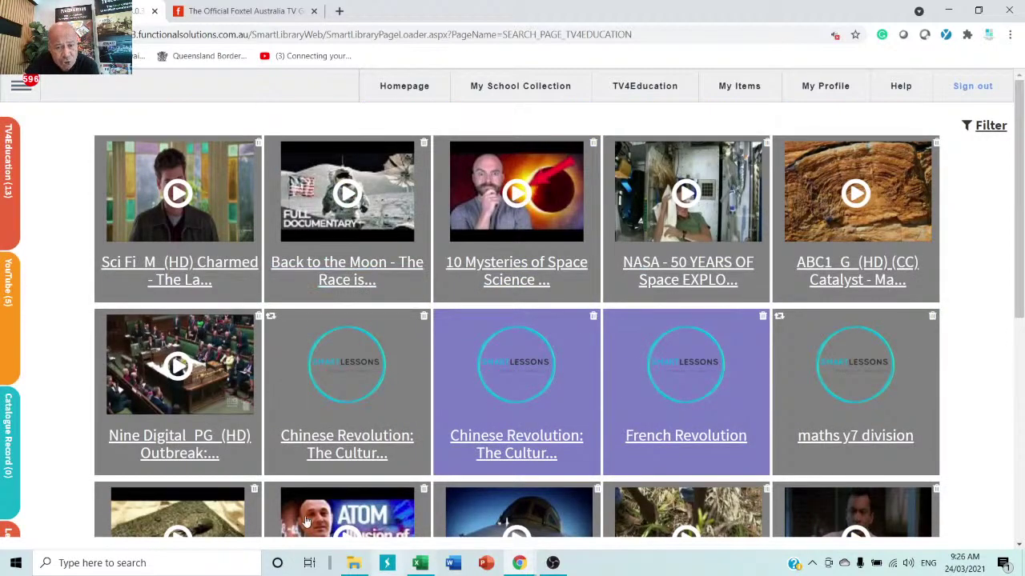
left_click(378, 226)
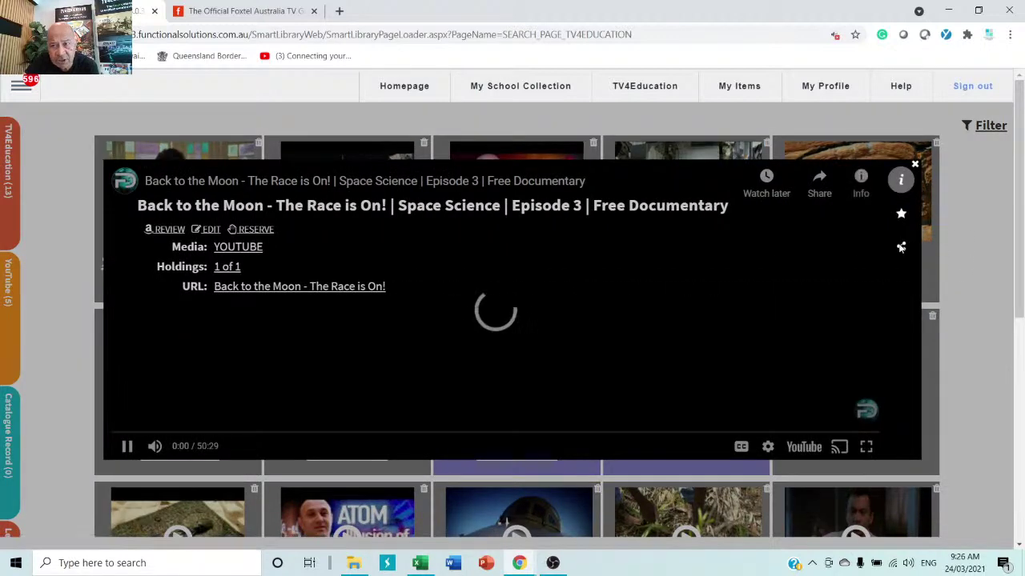
left_click(914, 166)
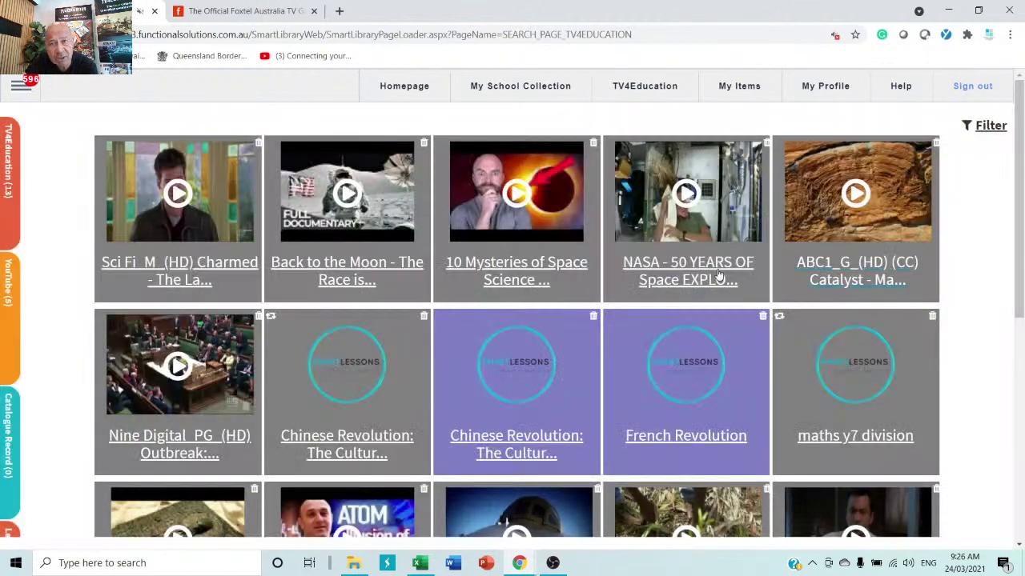
left_click(513, 90)
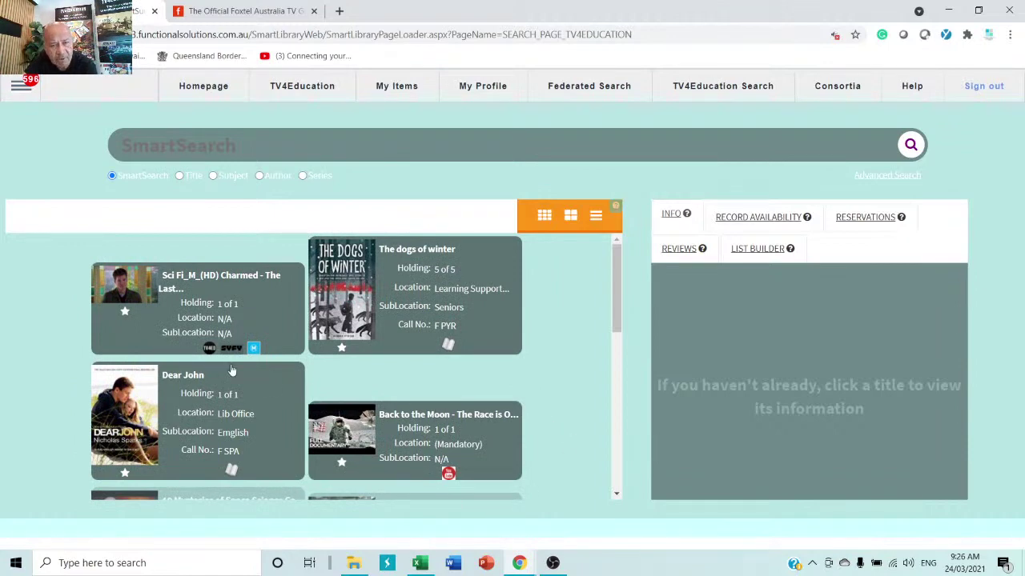
- Open the Charmed episode and dismiss the info overlay so its video plays
left_click(192, 320)
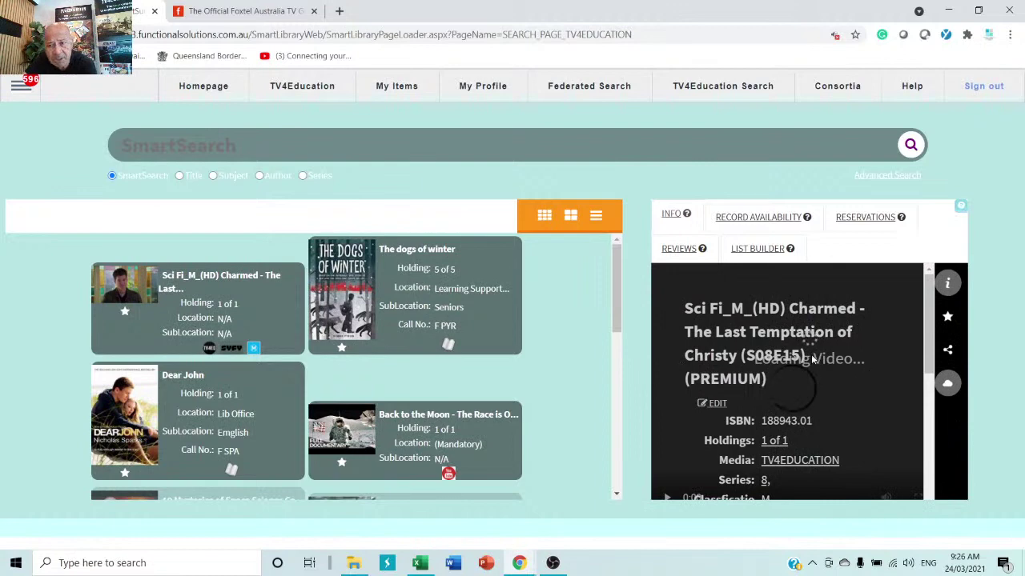
scroll(811, 355, "down", 3)
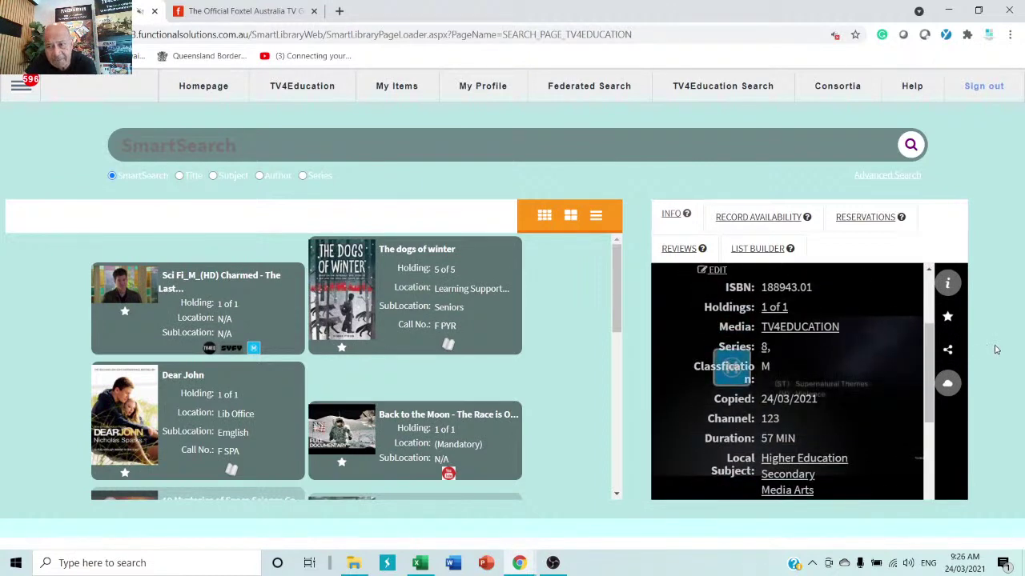
left_click(761, 353)
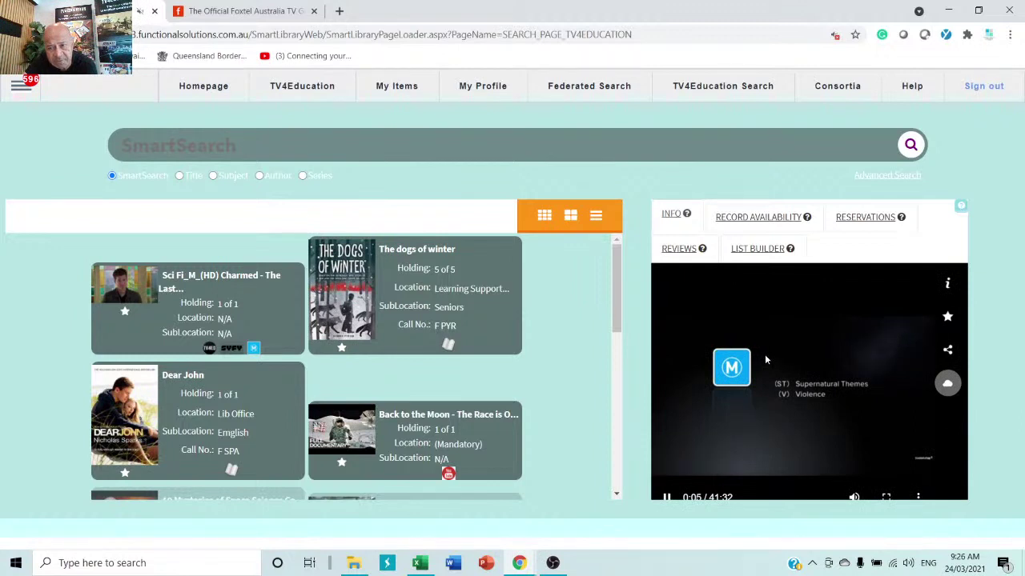
- Reopen the Charmed S08E15 info panel and select the episode's download link
left_click(947, 287)
scroll(793, 380, "down", 3)
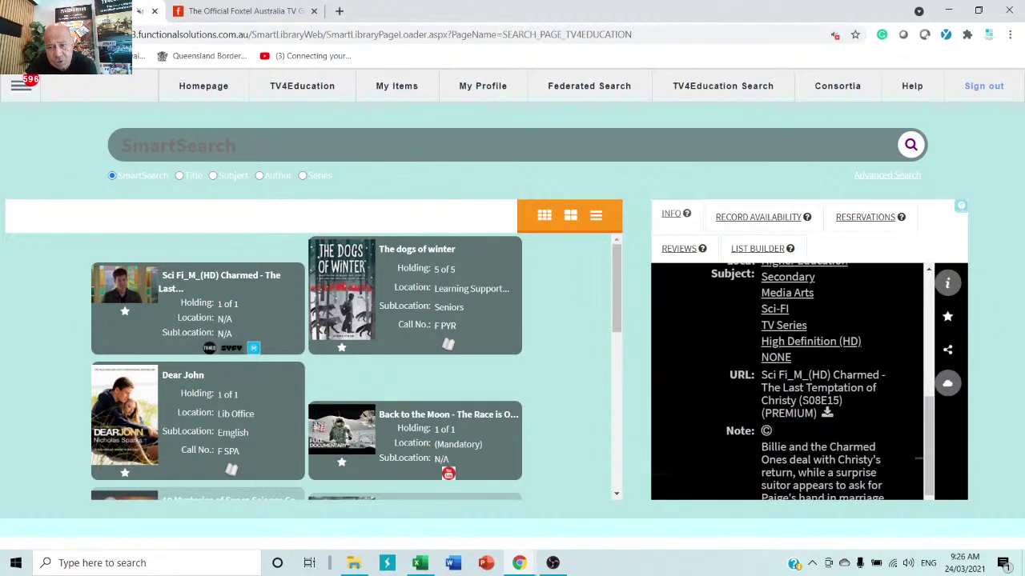
scroll(754, 336, "down", 2)
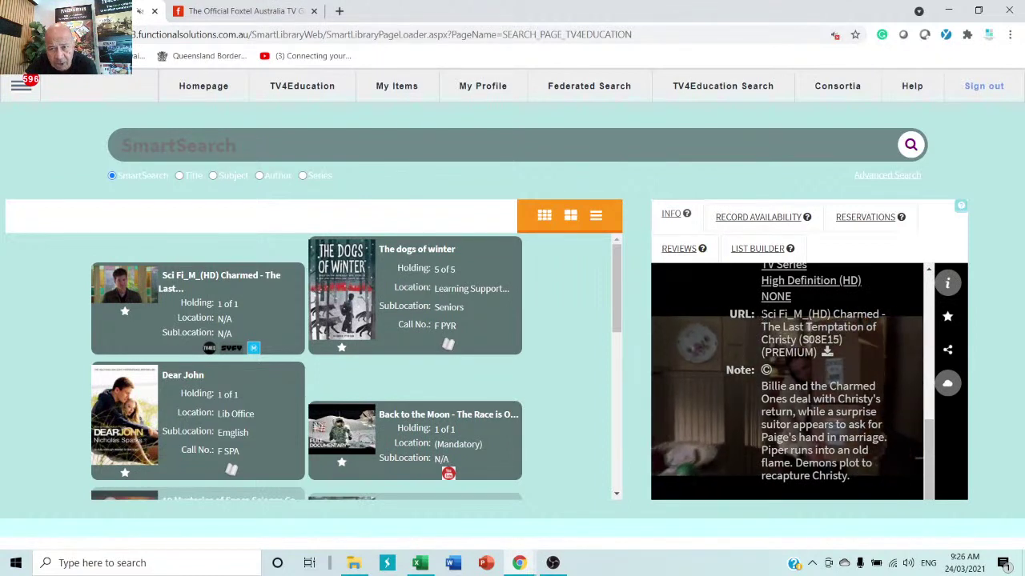
left_click_drag(762, 314, 831, 361)
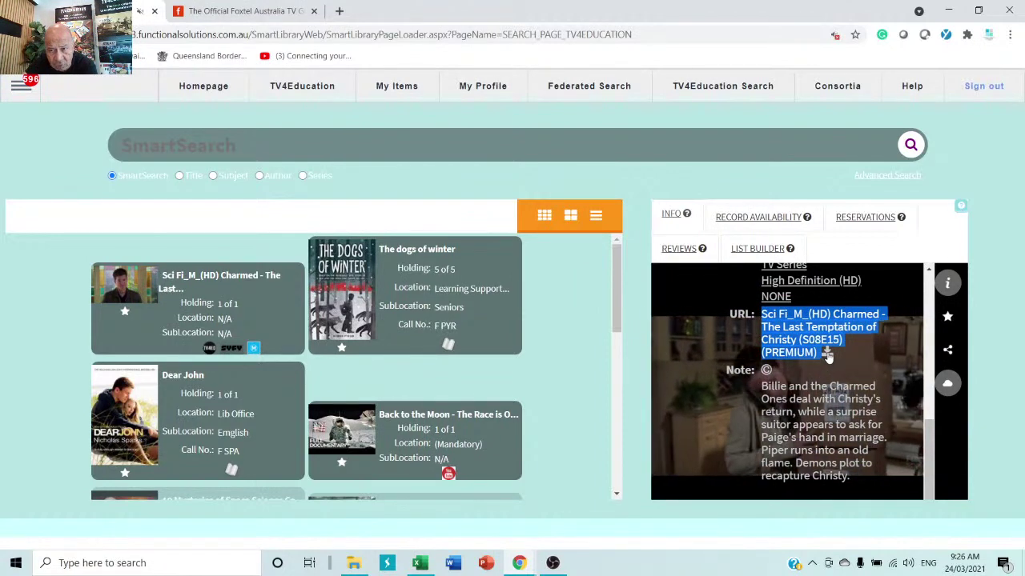
- Download the Charmed episode MP4, saving it into Downloads
left_click(828, 357)
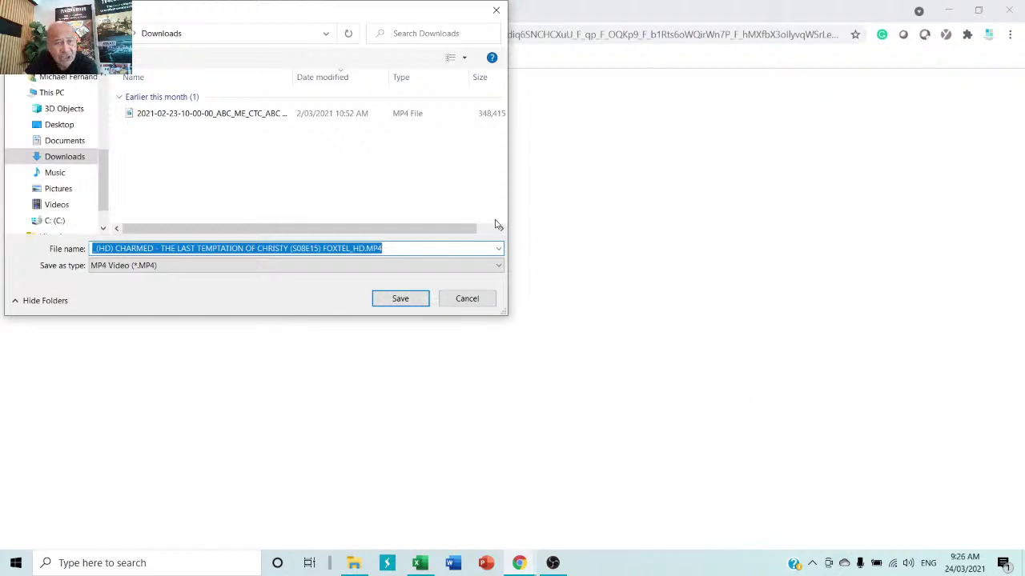
left_click_drag(200, 15, 412, 45)
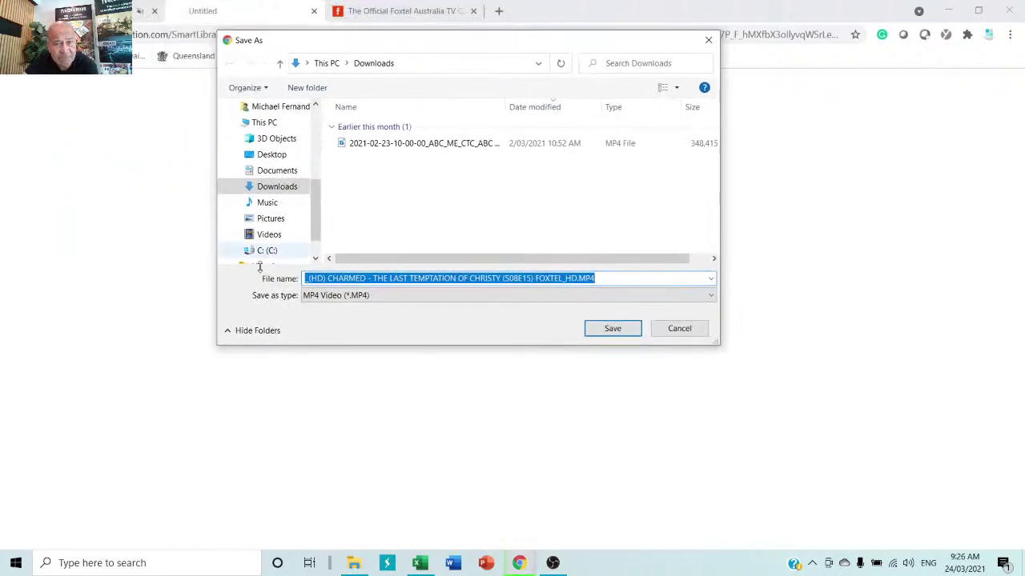
left_click(613, 329)
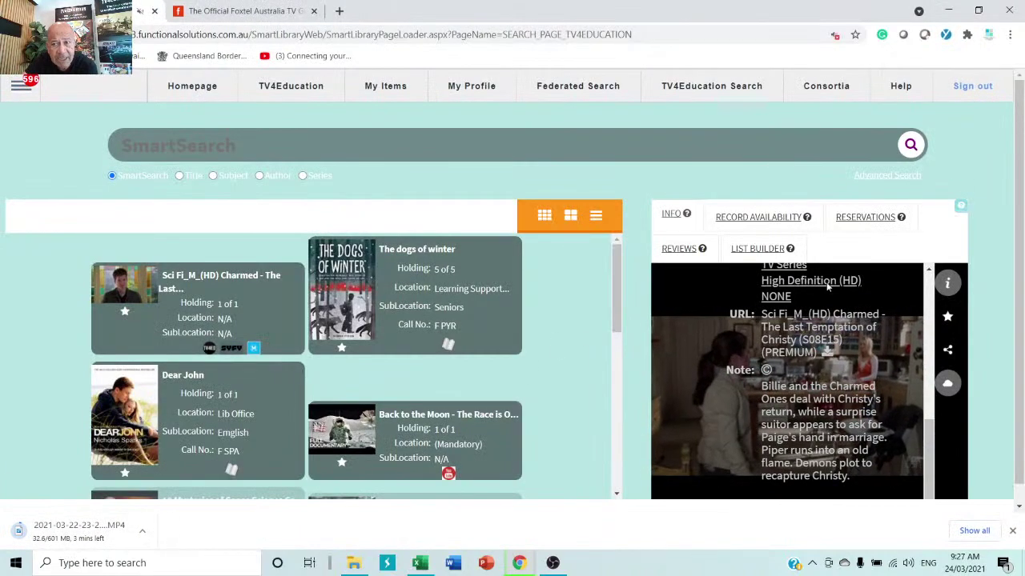
- Cancel the duplicate download started from the episode link
scroll(866, 365, "down", 1)
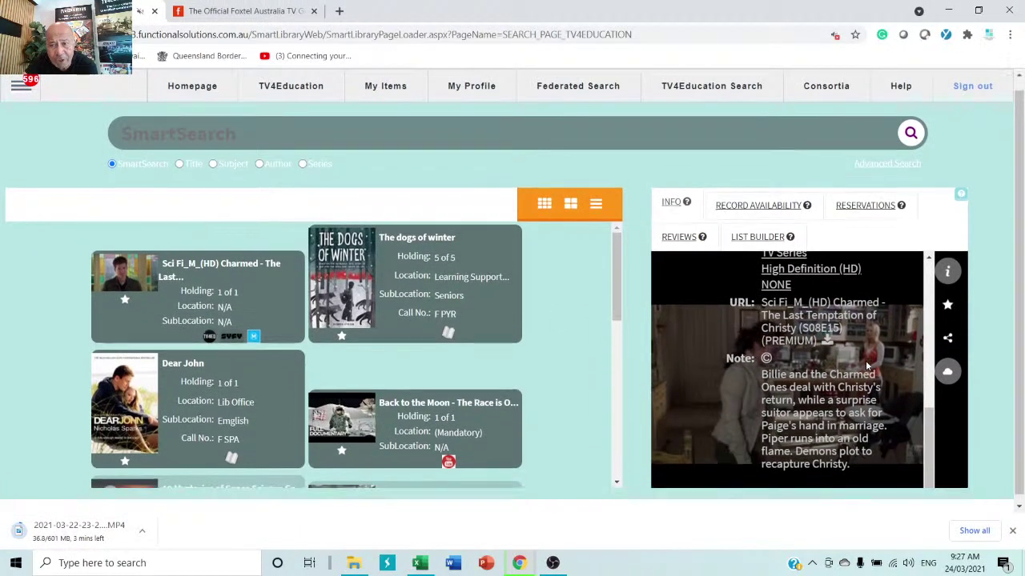
left_click(828, 335)
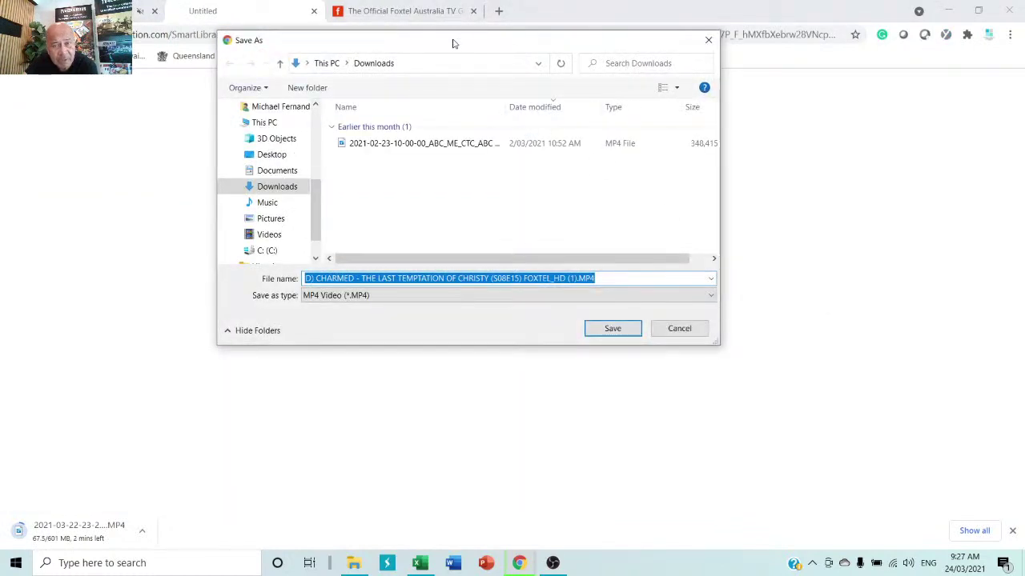
left_click_drag(452, 43, 446, 128)
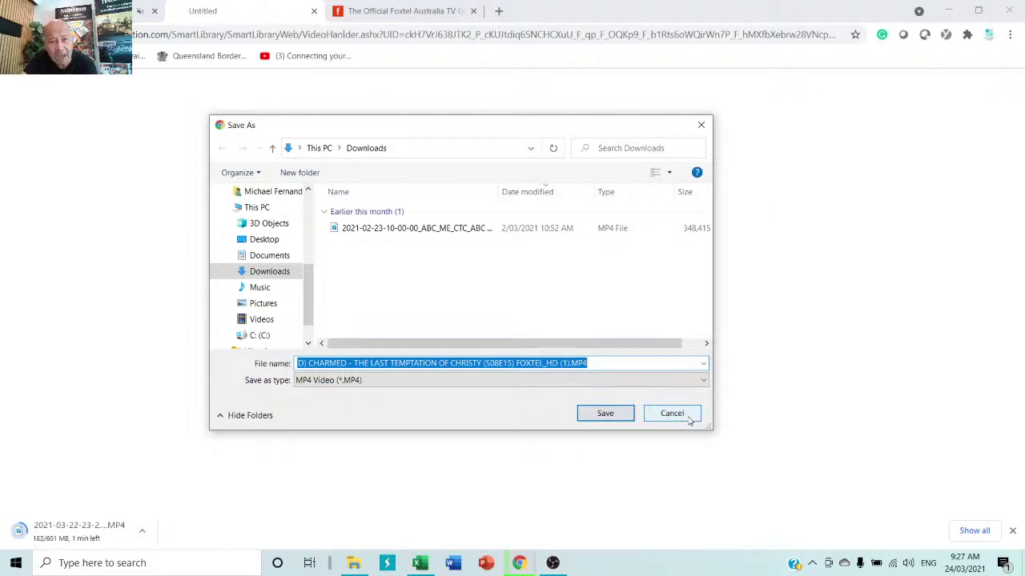
left_click(687, 416)
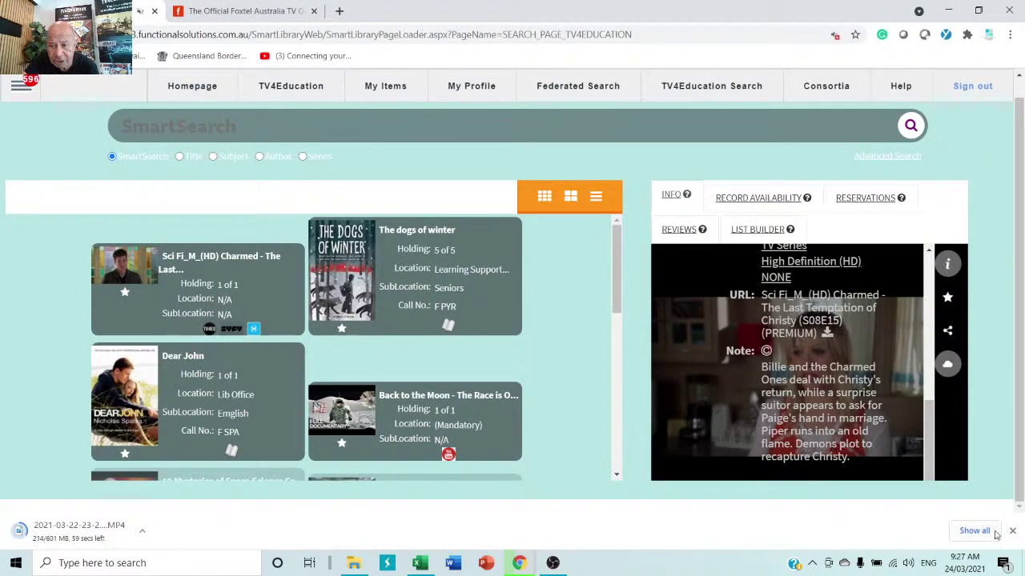
- Close the downloads bar, open the Charmed episode's share options and select its share link
left_click(1012, 531)
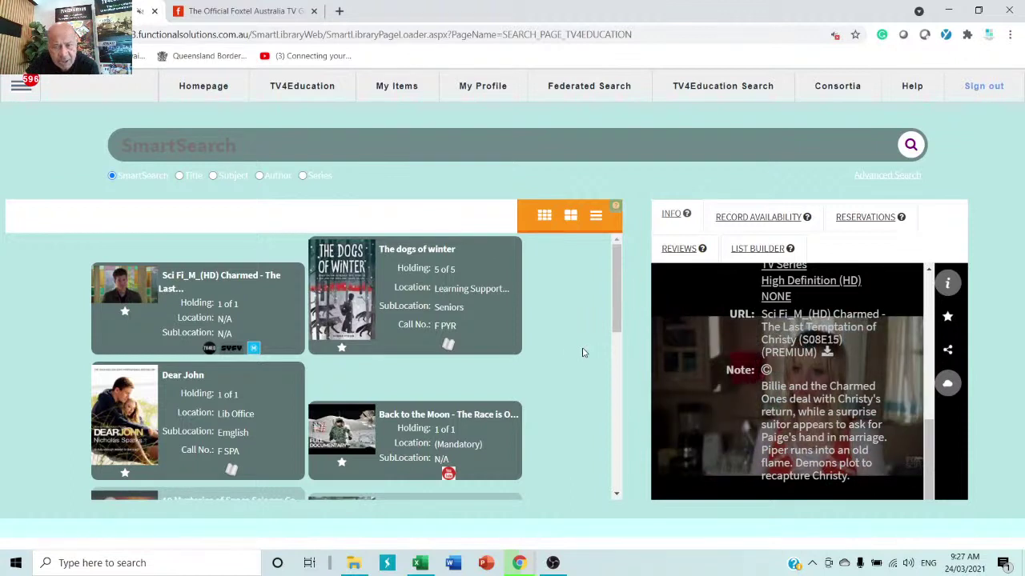
left_click(947, 347)
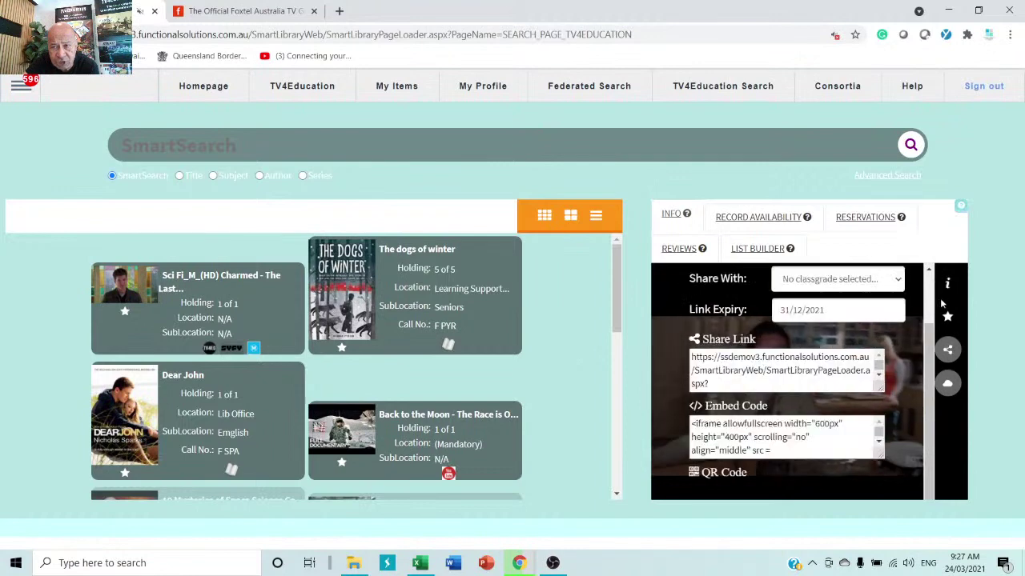
left_click(780, 390)
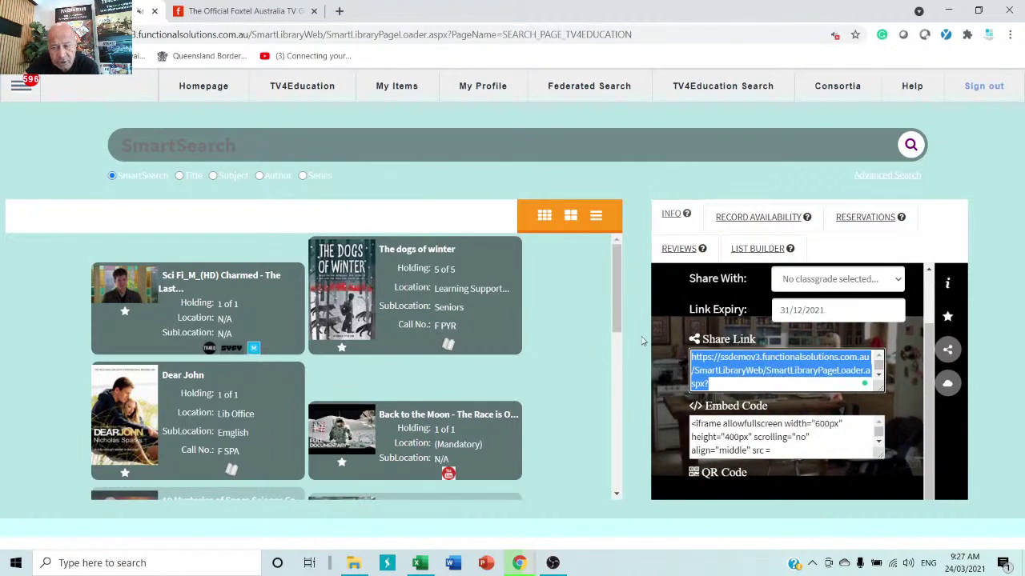
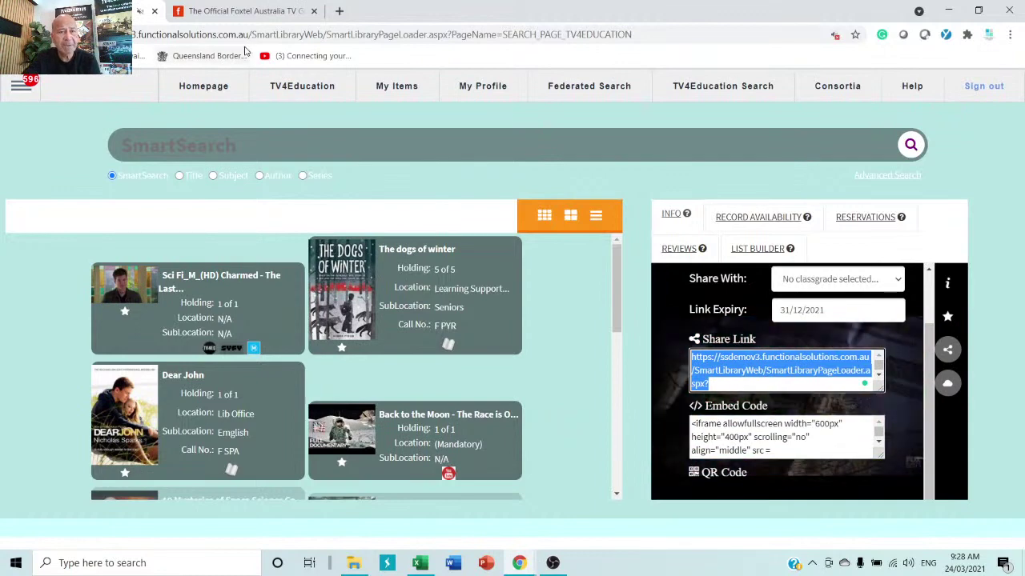
- Open the TV4Education V2 home page from the top navigation bar
left_click(314, 90)
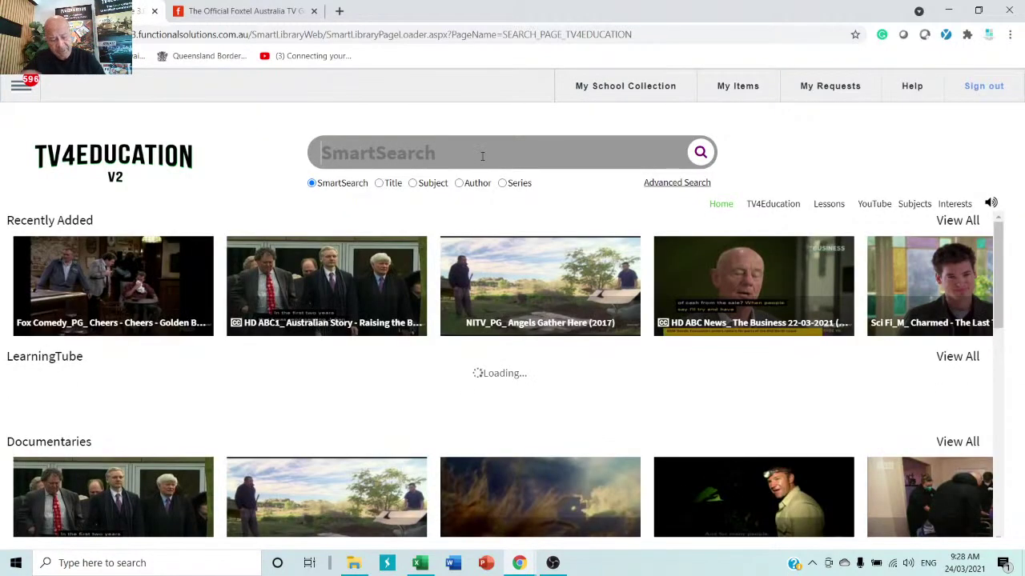
- Clear the stray text from SmartSearch, search for 'science', and scroll the programme tiles
type("dfgdfg dfg")
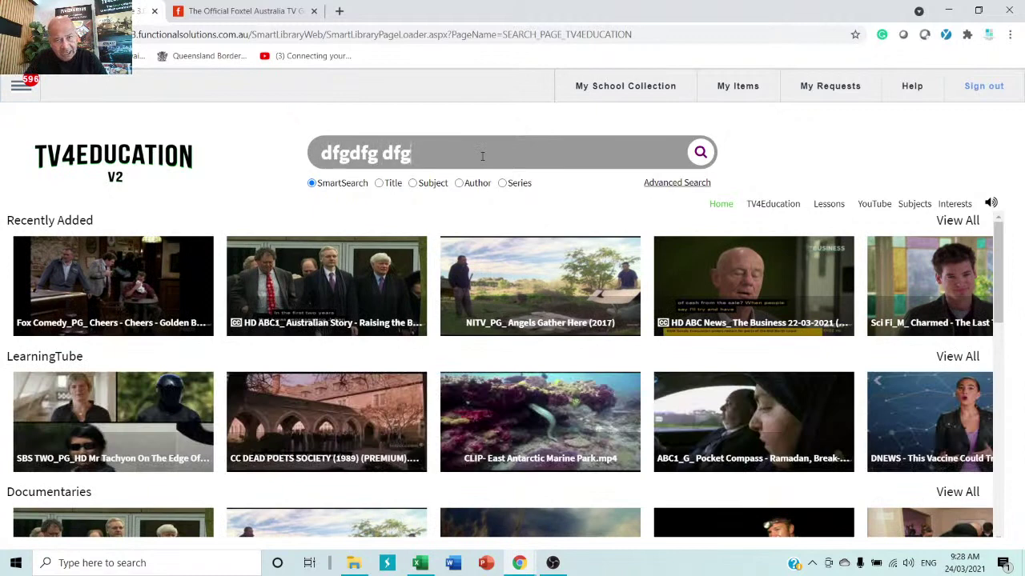
type("dfgd fgdfgdfgdfg")
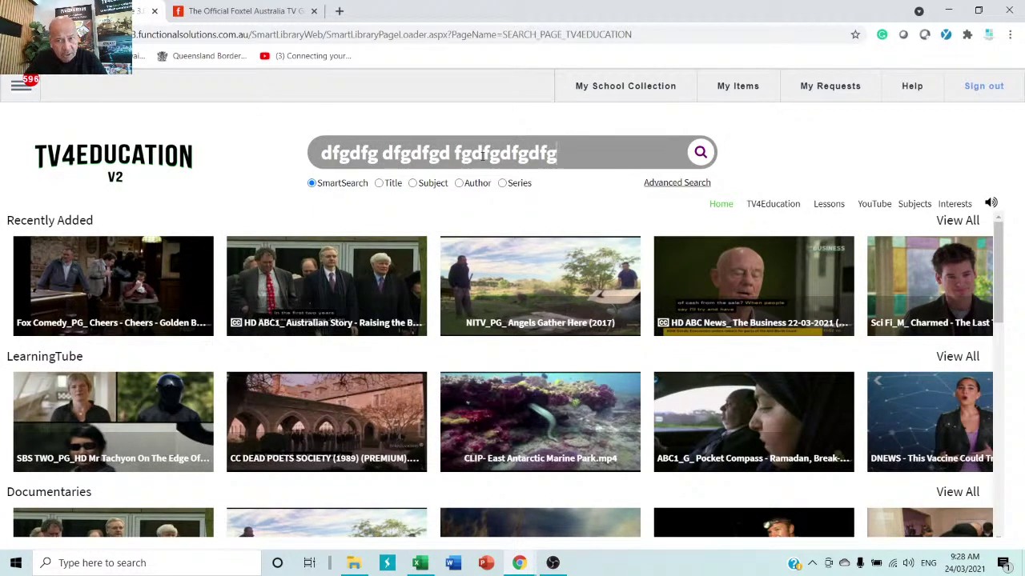
key("BackSpace")
key("BackSpace")
key("BackSpace")
key("BackSpace")
key("BackSpace")
key("BackSpace")
key("BackSpace")
key("BackSpace")
key("BackSpace")
key("BackSpace")
key("BackSpace")
key("BackSpace")
key("BackSpace")
key("BackSpace")
key("BackSpace")
key("BackSpace")
key("BackSpace")
key("BackSpace")
key("BackSpace")
key("BackSpace")
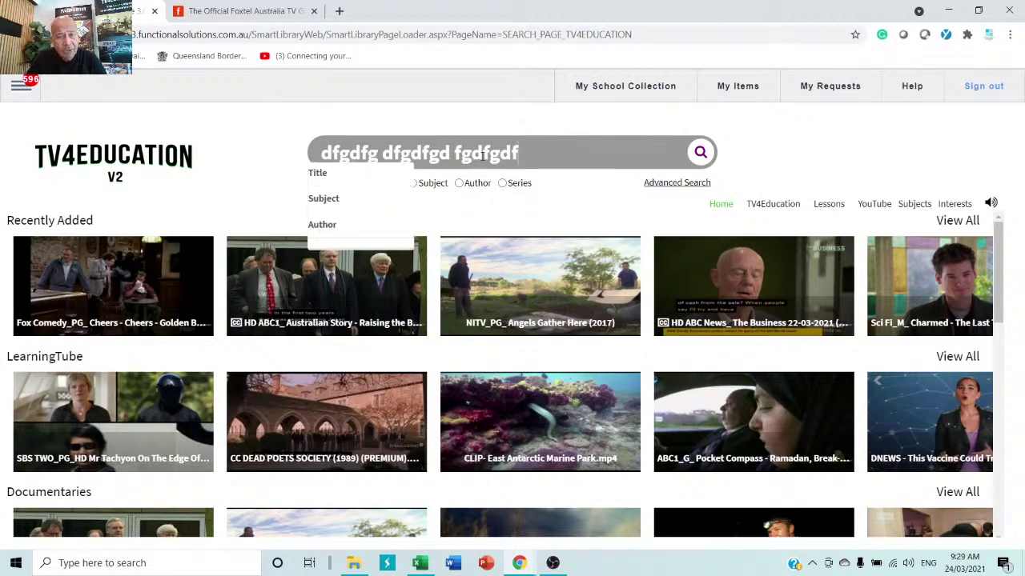
type("science")
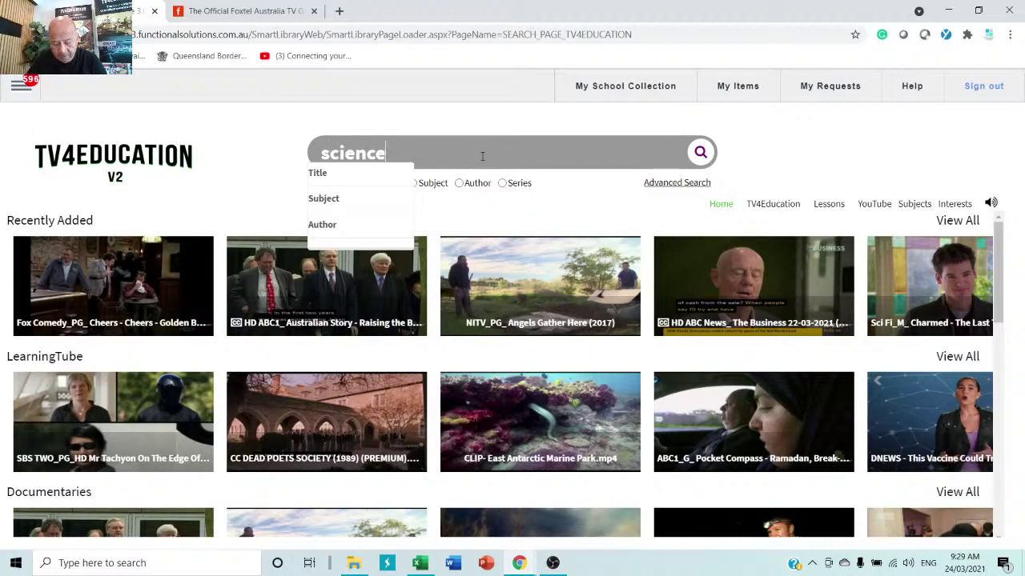
key("Return")
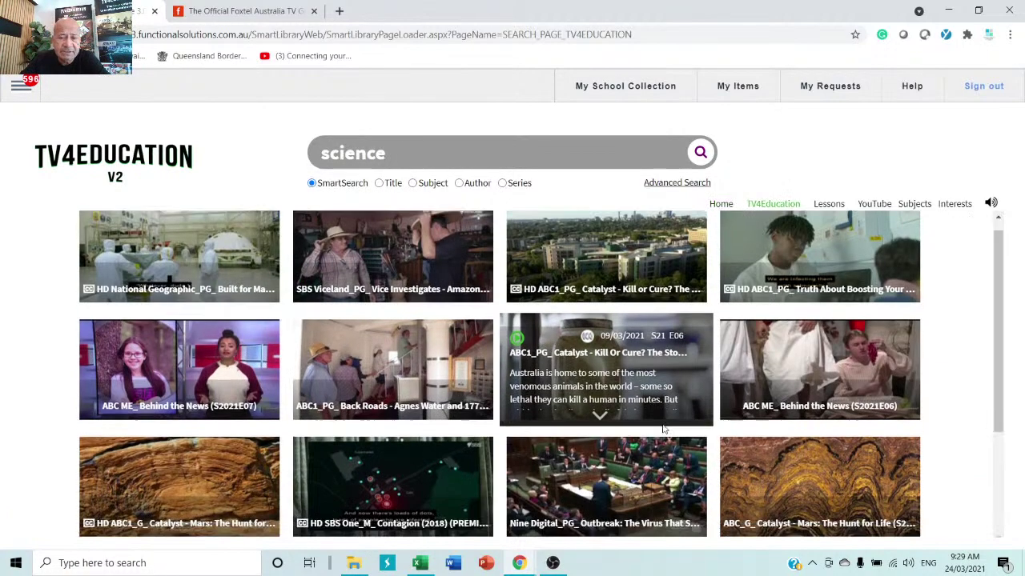
scroll(606, 384, "down", 3)
scroll(653, 416, "down", 5)
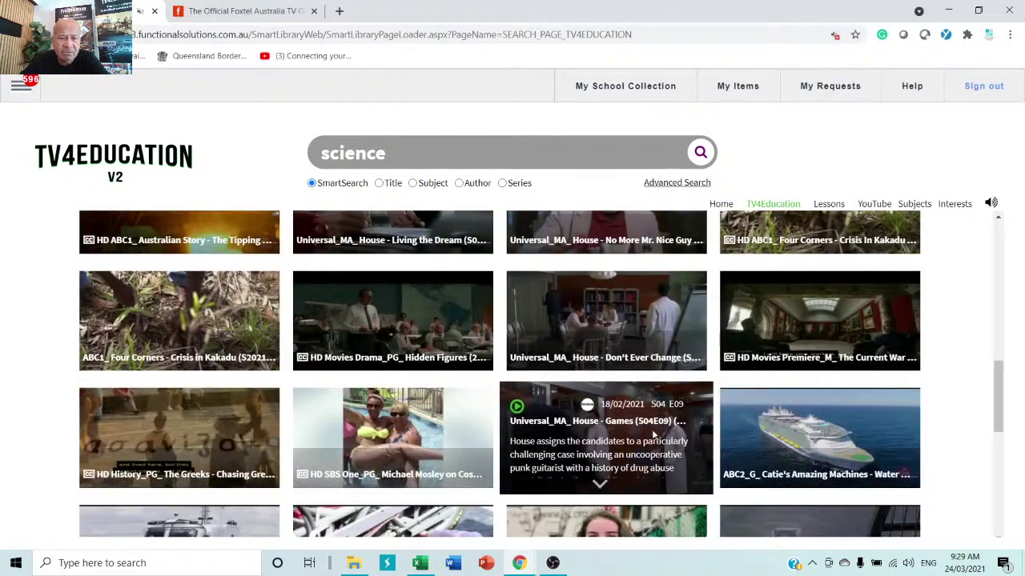
scroll(653, 435, "down", 4)
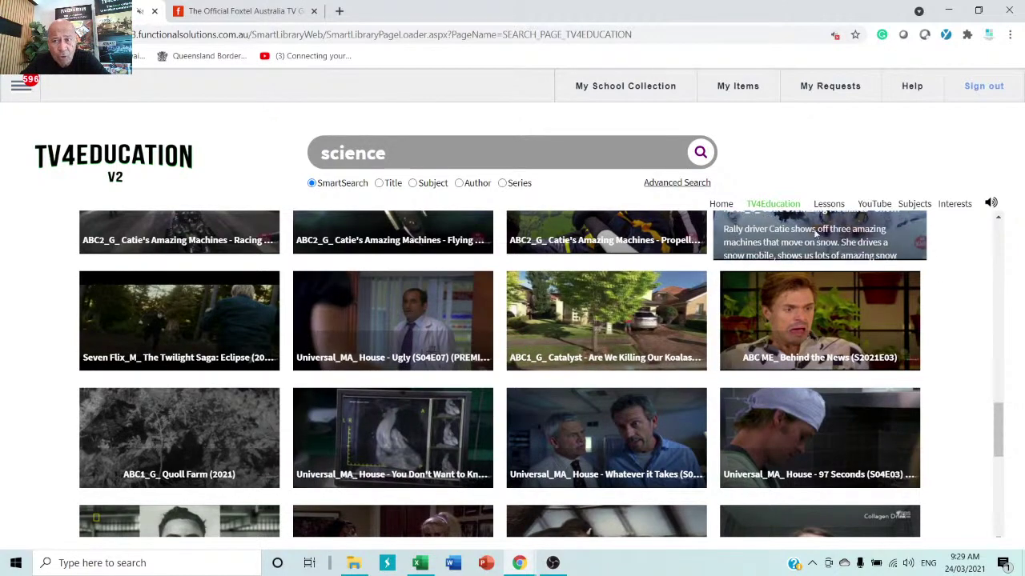
- Show the curated YouTube results, load more batches, and play '10 Extinct Animals Scientists are Going to Revive'
left_click(874, 205)
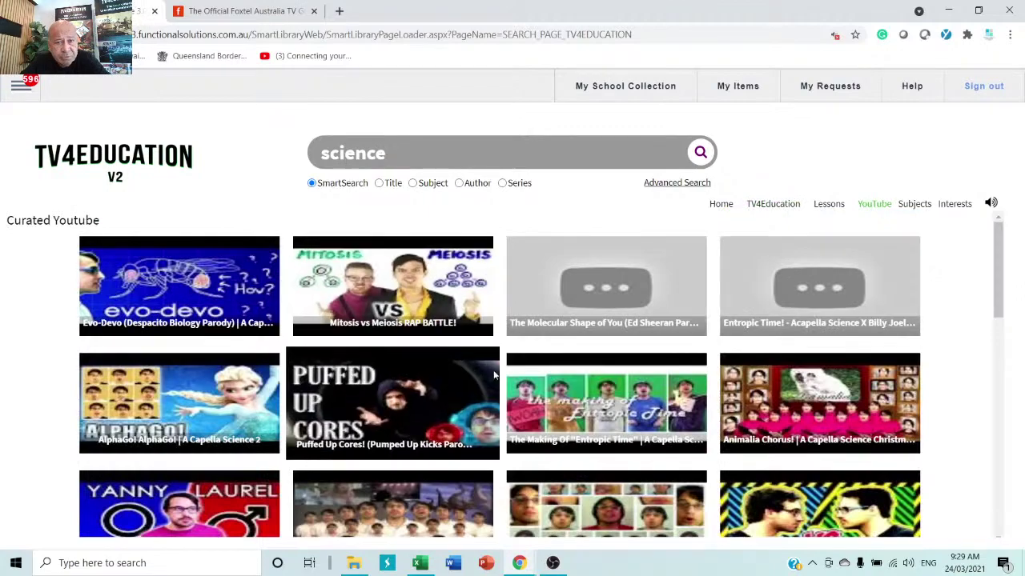
scroll(392, 320, "down", 5)
scroll(392, 336, "down", 3)
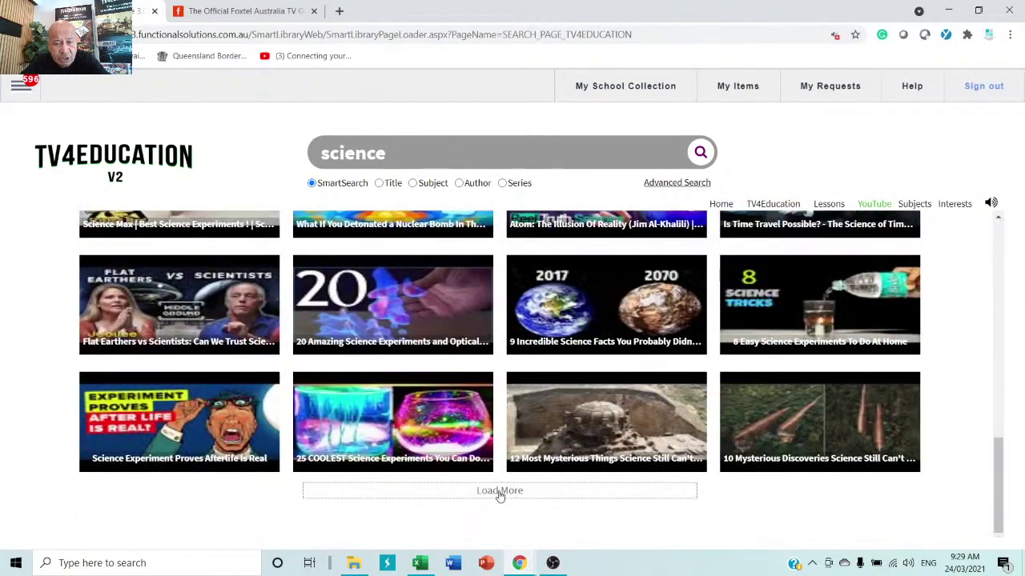
left_click(499, 491)
scroll(499, 490, "down", 3)
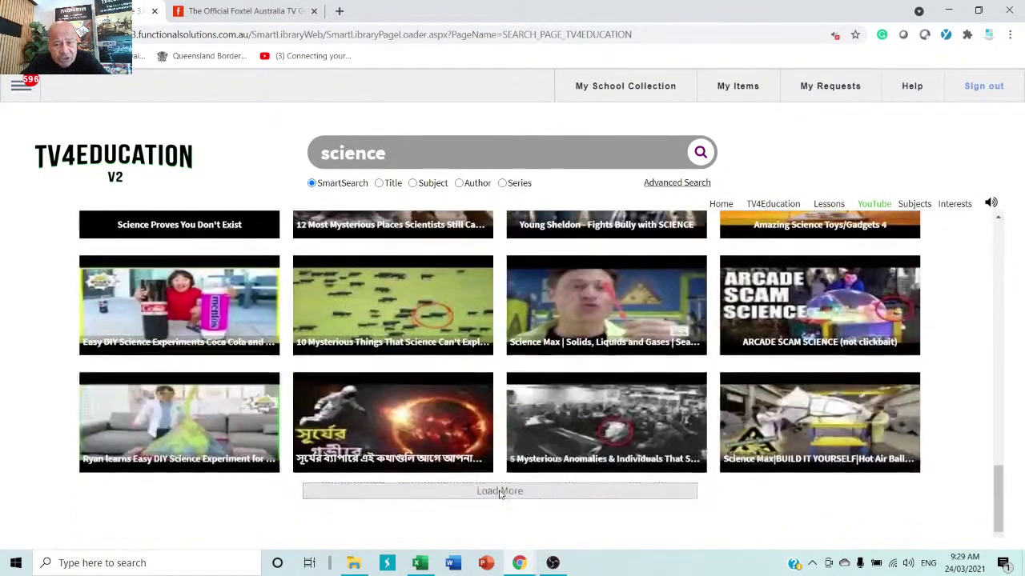
left_click(499, 491)
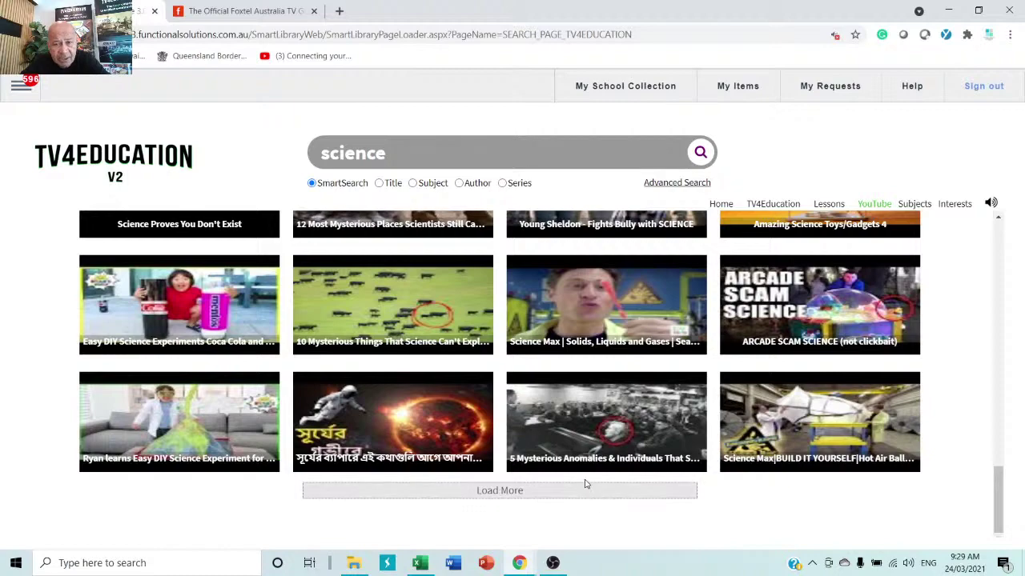
left_click(560, 491)
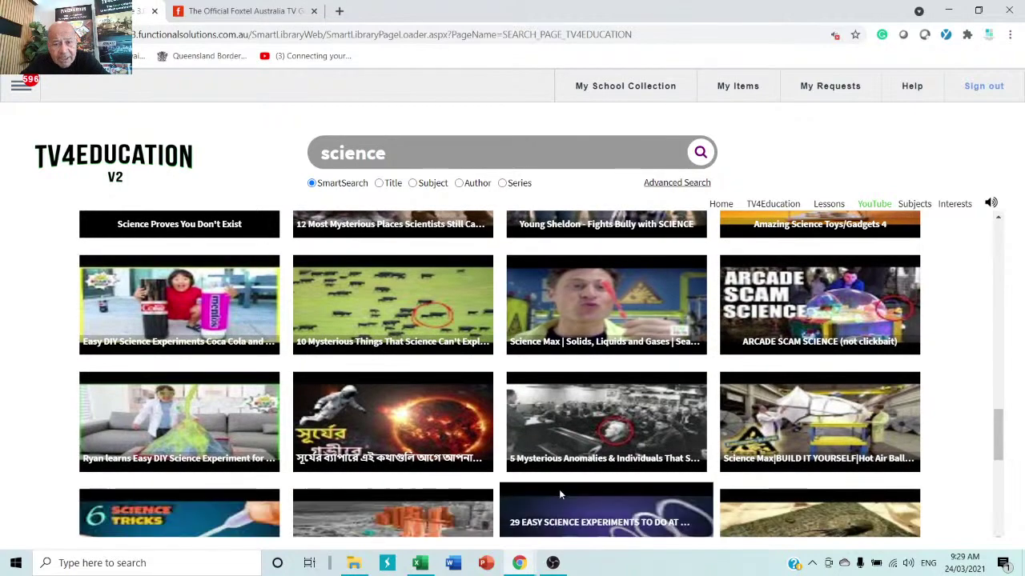
scroll(558, 493, "down", 5)
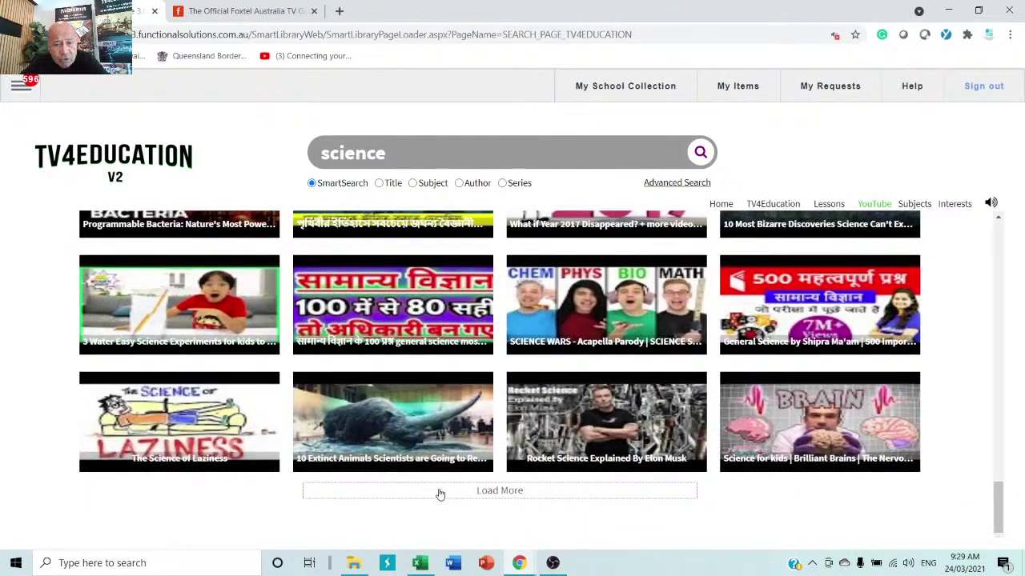
mouse_move(436, 448)
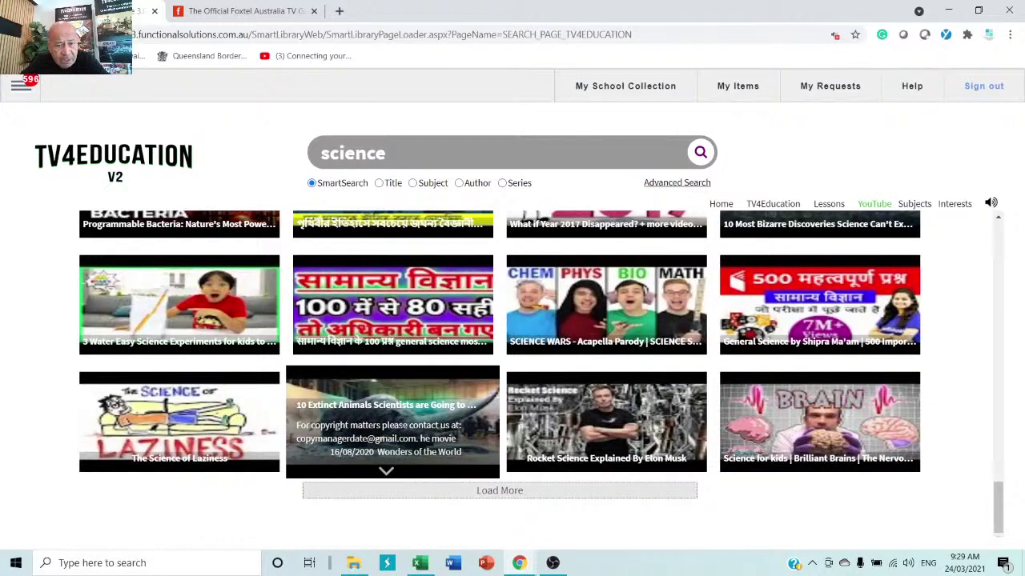
left_click(401, 424)
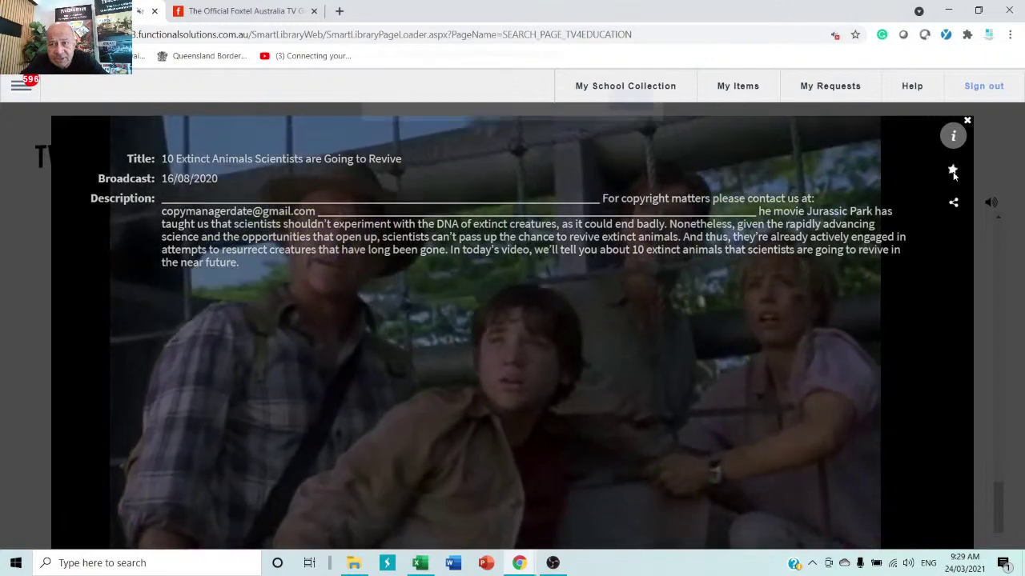
- Star the 10 Extinct Animals video into My Items, confirm the alert, and close the player
left_click(954, 171)
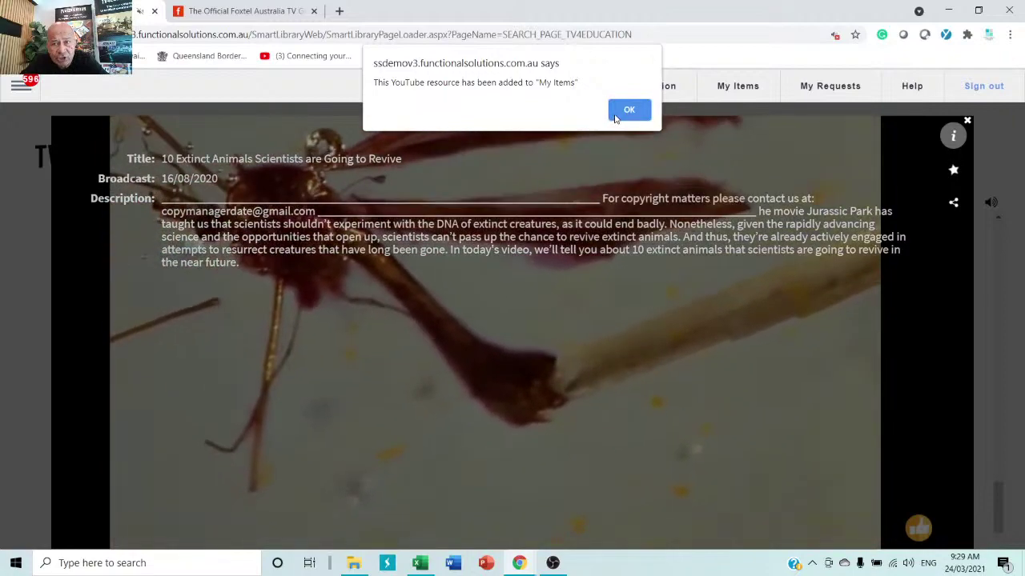
left_click(615, 118)
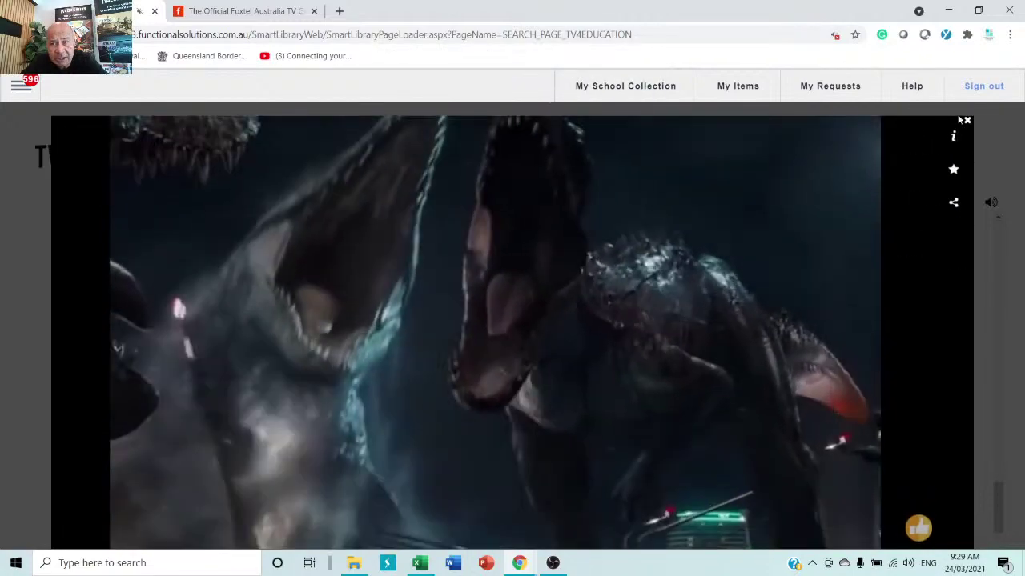
left_click(964, 120)
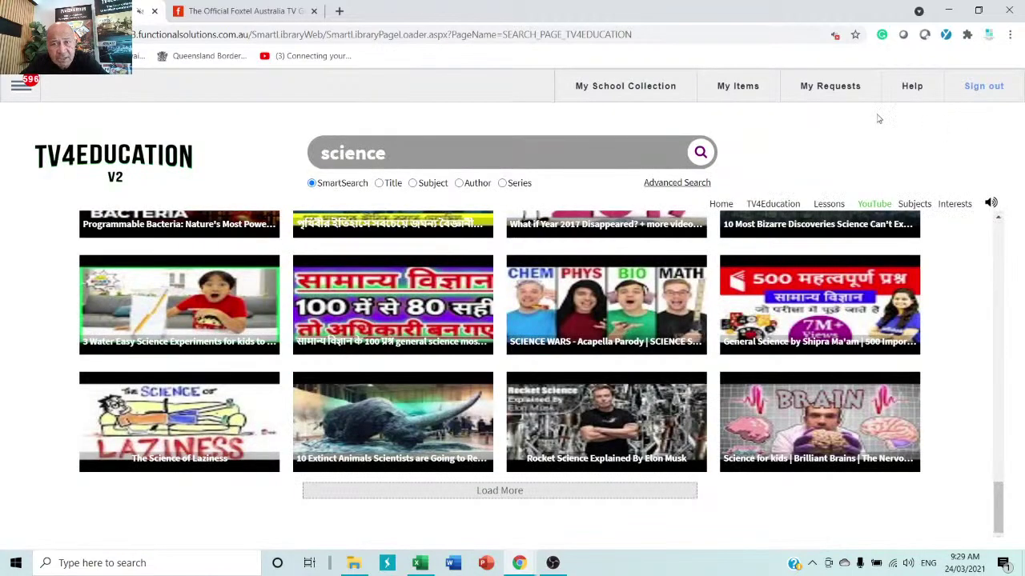
- Open the saved 10 Extinct Animals video from My School Collection
left_click(629, 90)
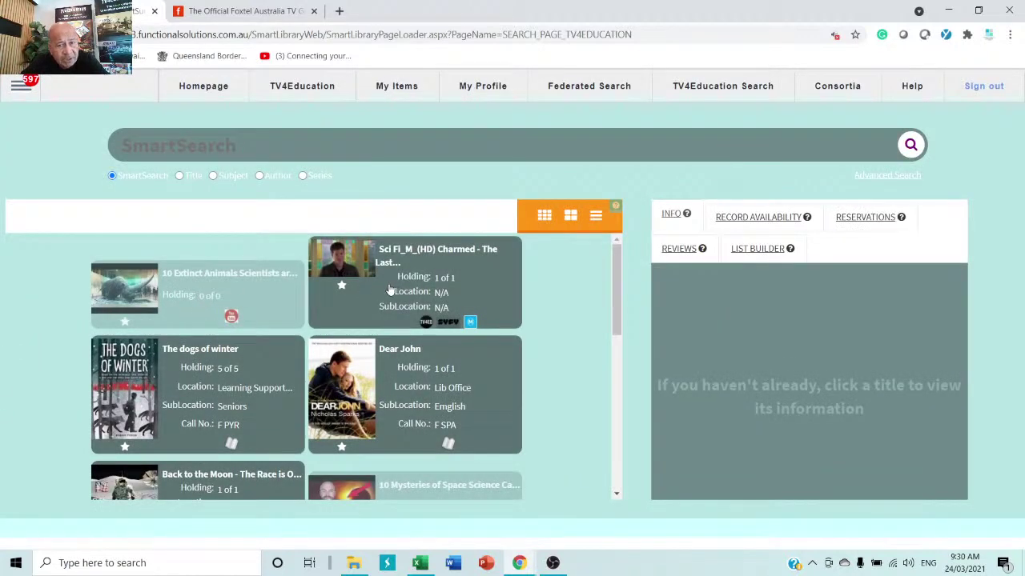
left_click(206, 289)
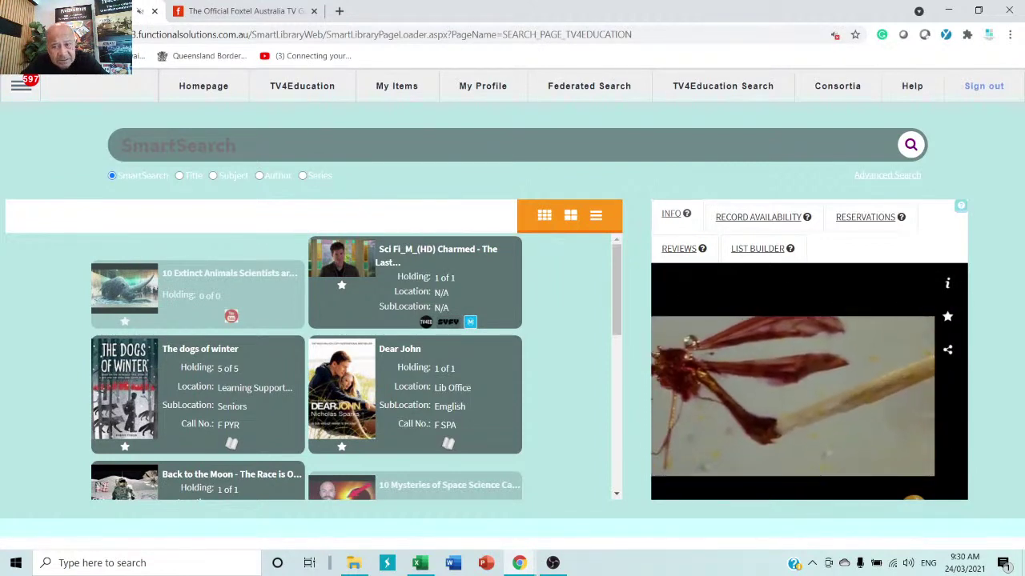
scroll(798, 407, "down", 1)
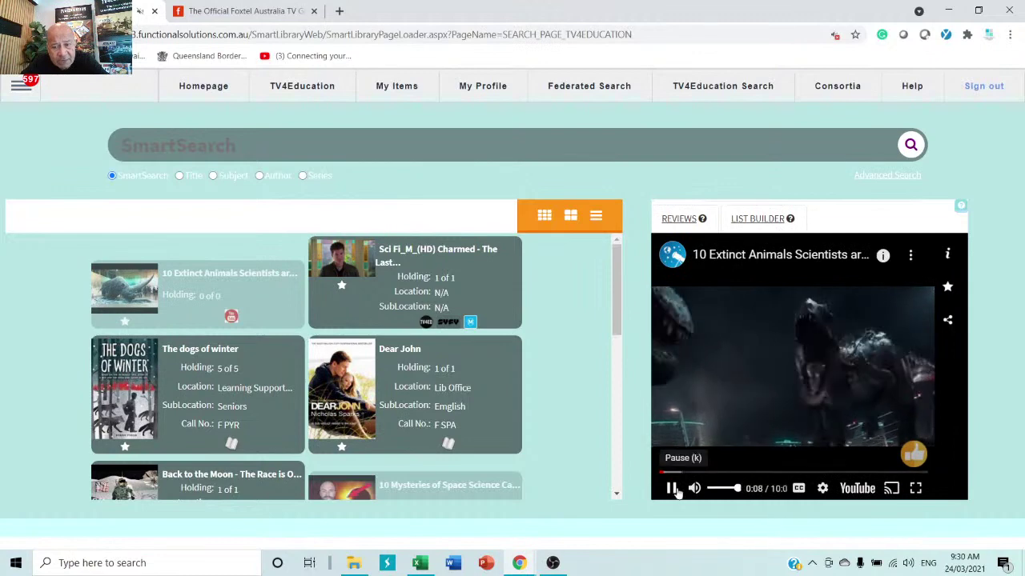
- Pause the video at 0:09, show its YouTube catalogue details, and open the navigation menu
left_click(674, 490)
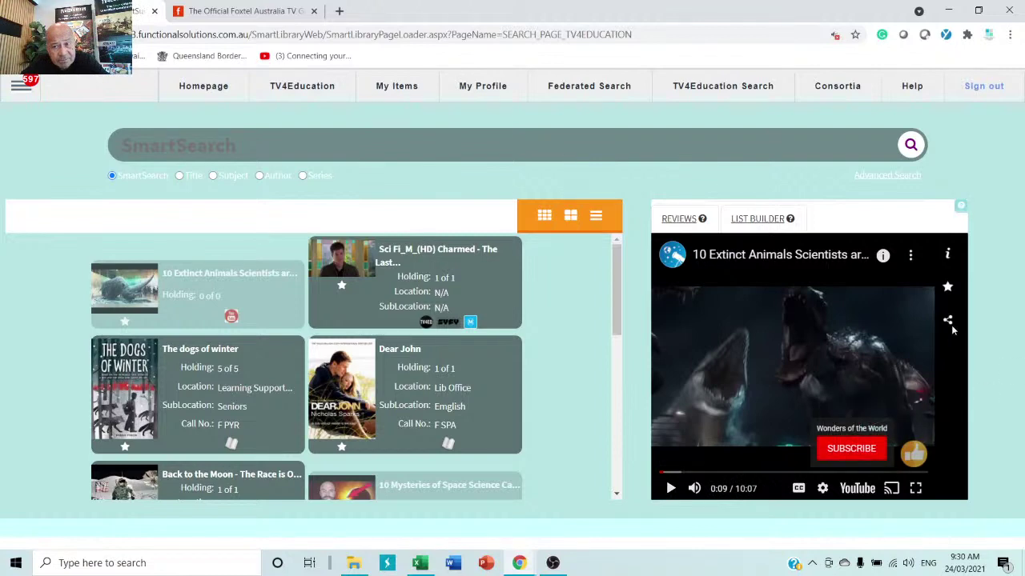
left_click(946, 254)
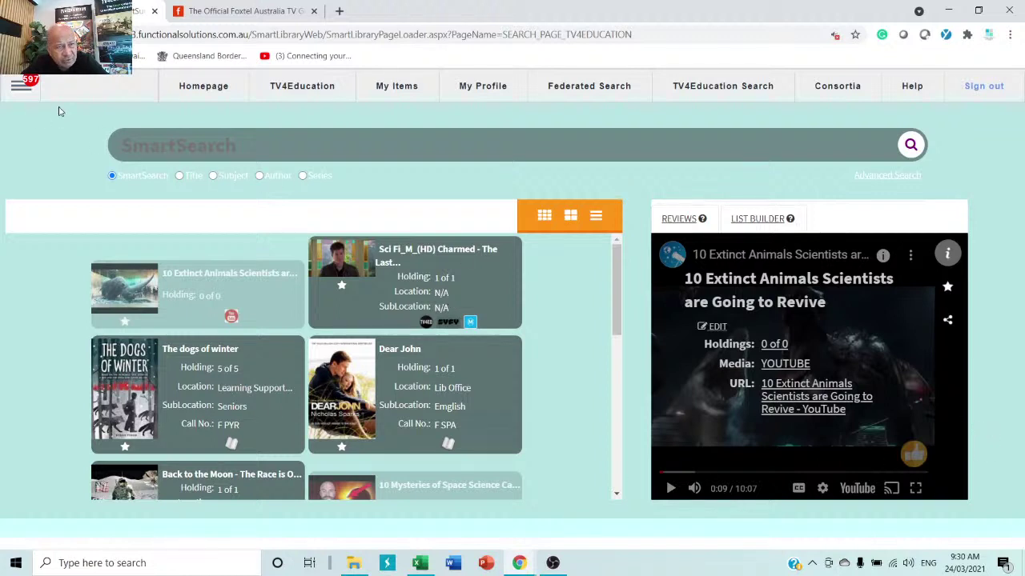
left_click(17, 88)
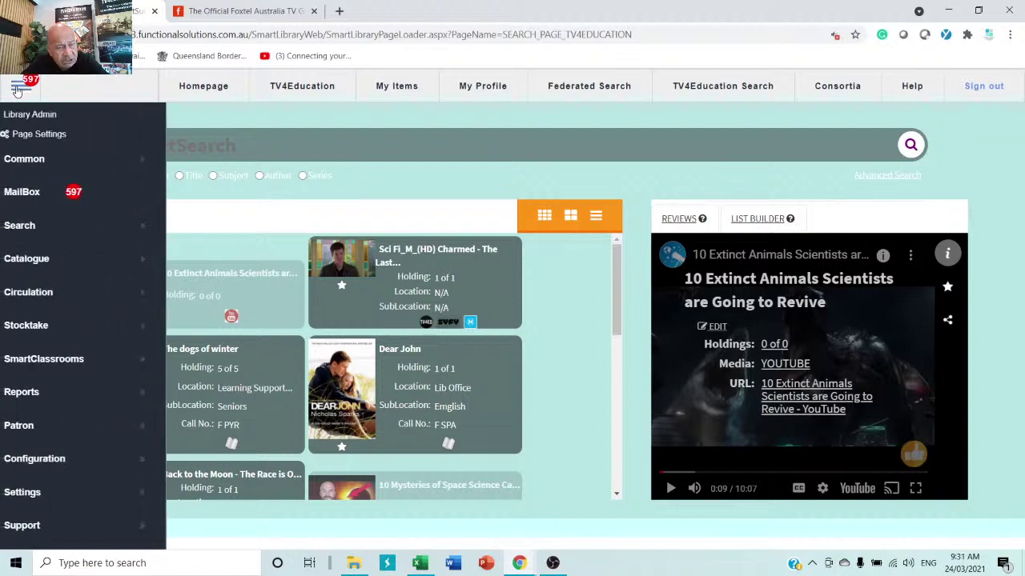
- View the SmartClassrooms options My Lessons and Create Lesson, close the menu, and scroll the item list
left_click(71, 362)
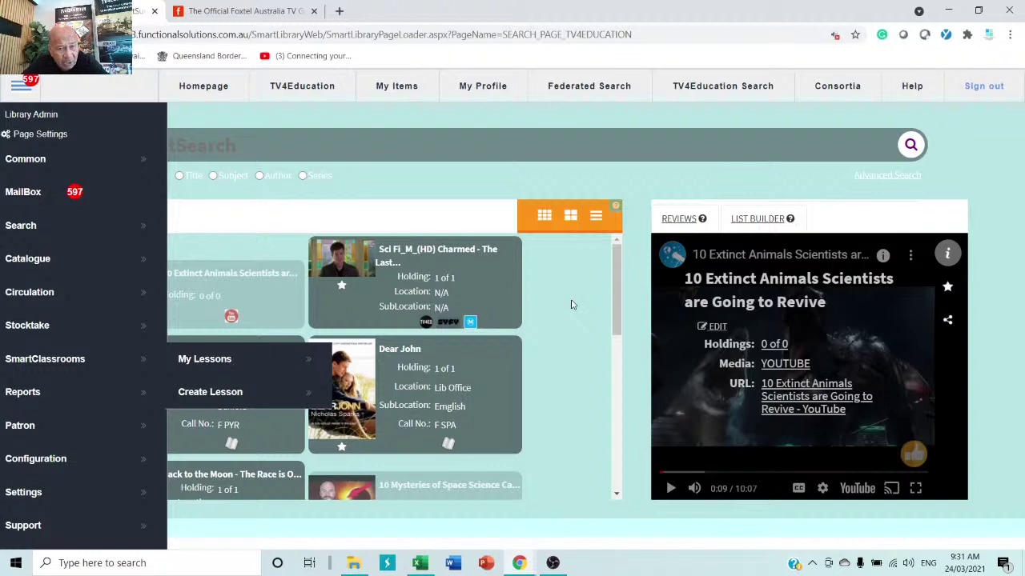
left_click(571, 305)
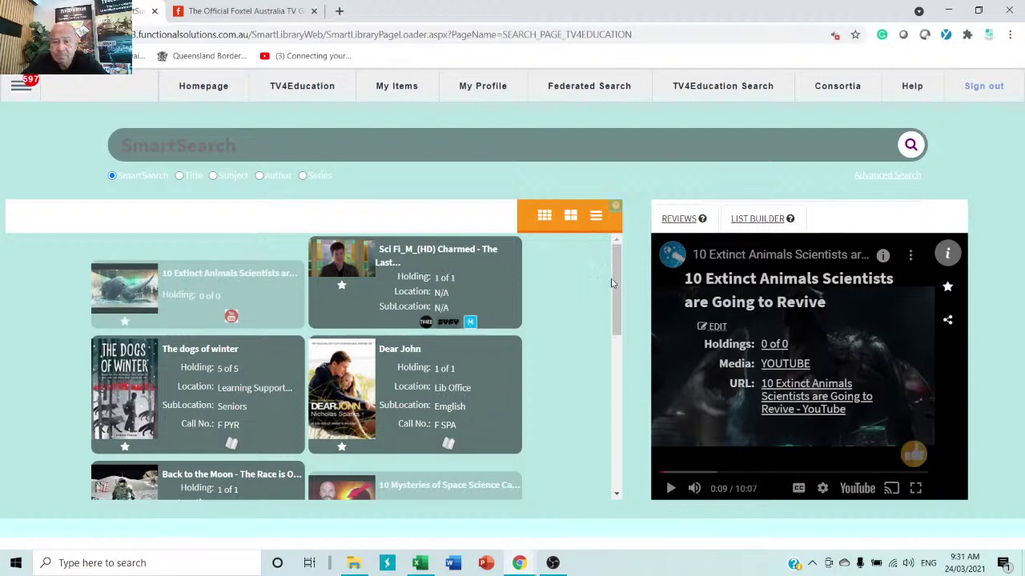
left_click_drag(617, 280, 590, 417)
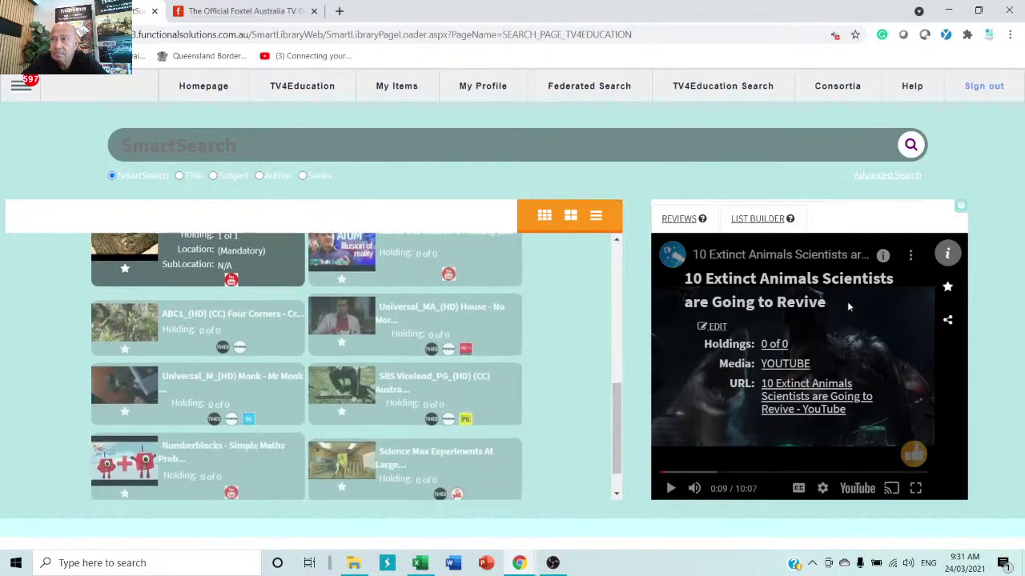